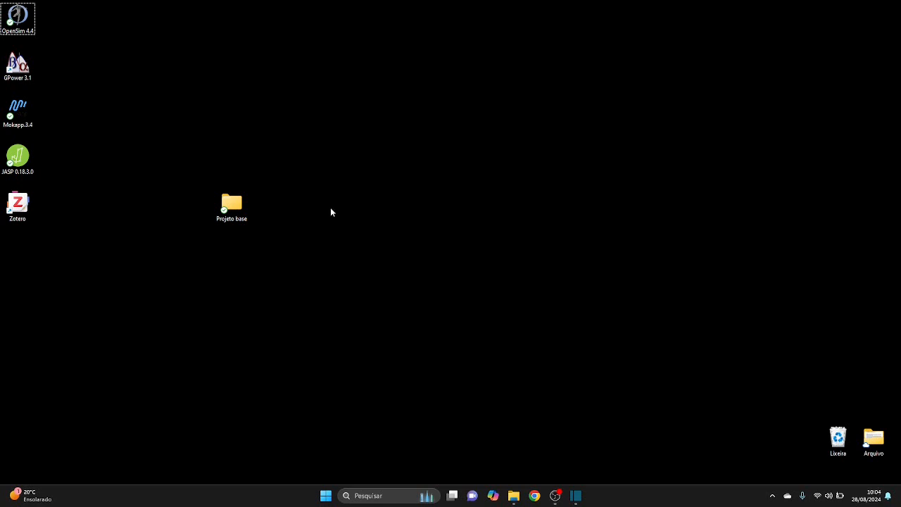
Open the dados folder inside the Projeto base folder on the desktop.
{"action": "left_click", "coordinate": [238, 209]}
{"action": "double_click", "coordinate": [237, 209]}
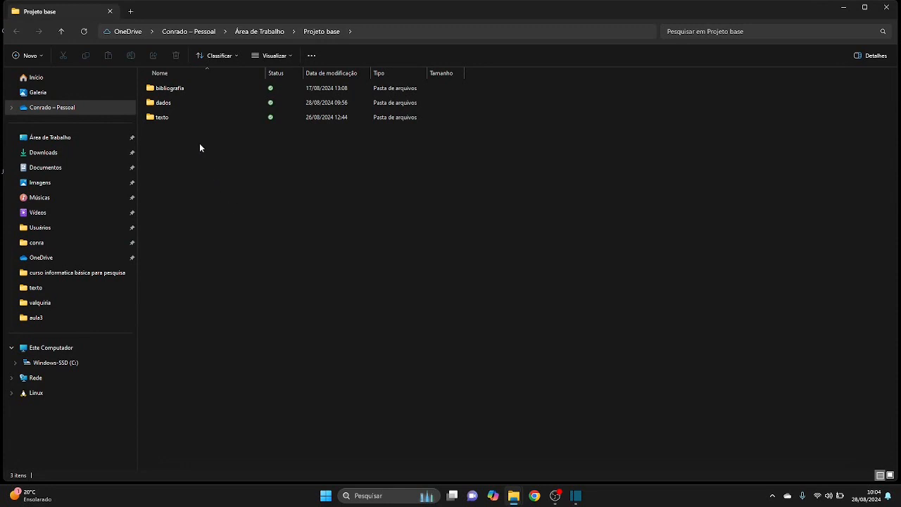
{"action": "mouse_move", "coordinate": [173, 103]}
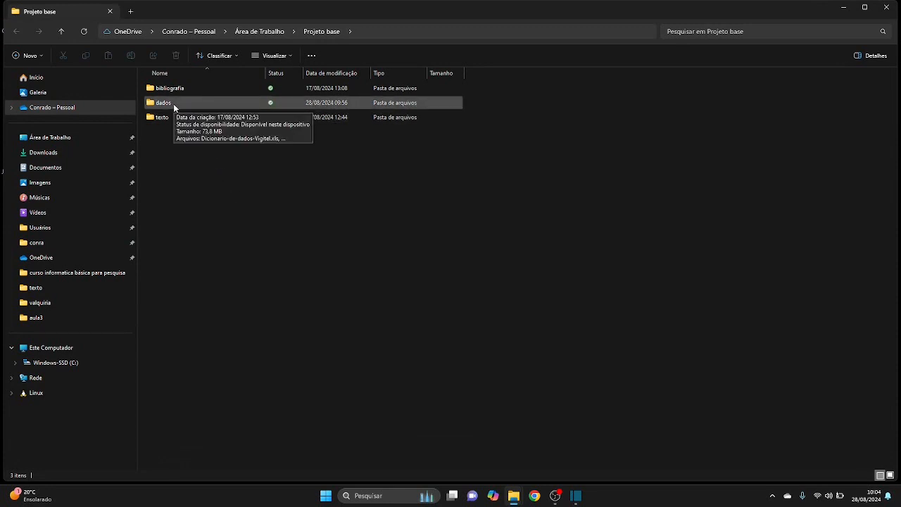
{"action": "double_click", "coordinate": [173, 104]}
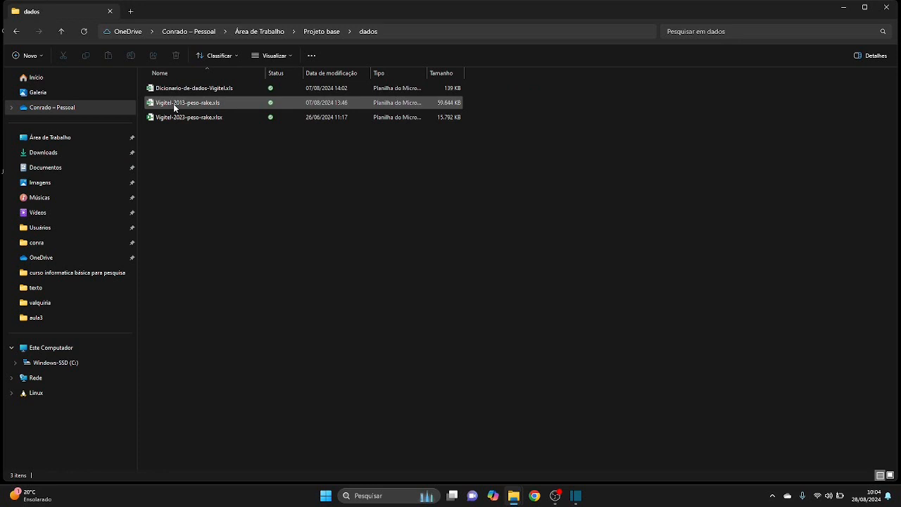
Create an OpenDocument spreadsheet named planilha_teste_2808_CTL in the dados folder and open it.
{"action": "right_click", "coordinate": [195, 150]}
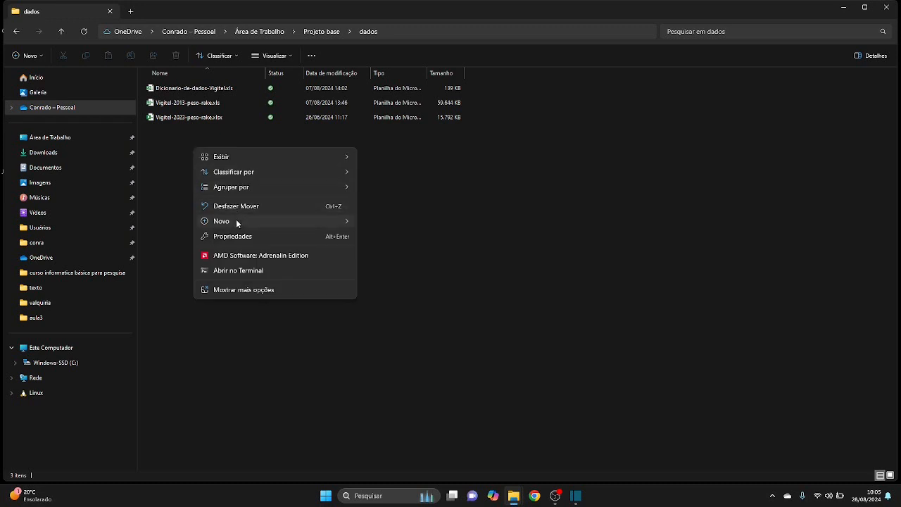
{"action": "mouse_move", "coordinate": [236, 224]}
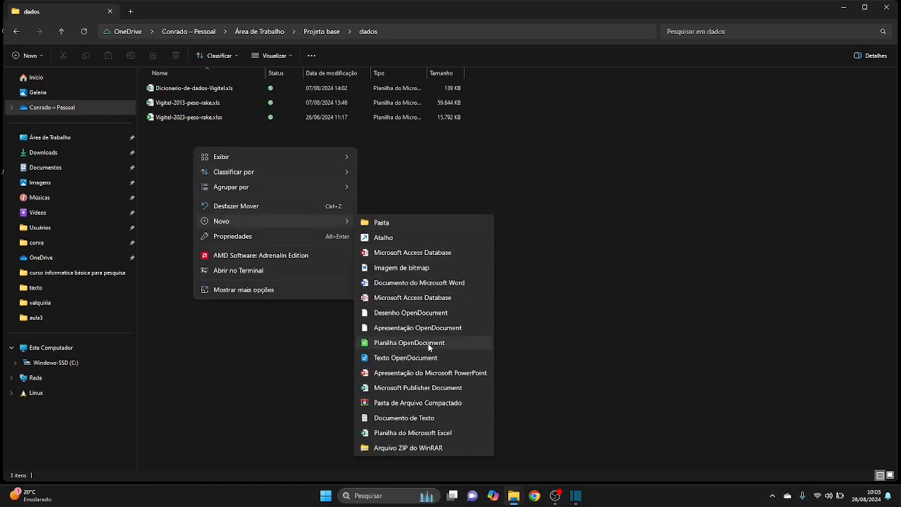
{"action": "left_click", "coordinate": [428, 343]}
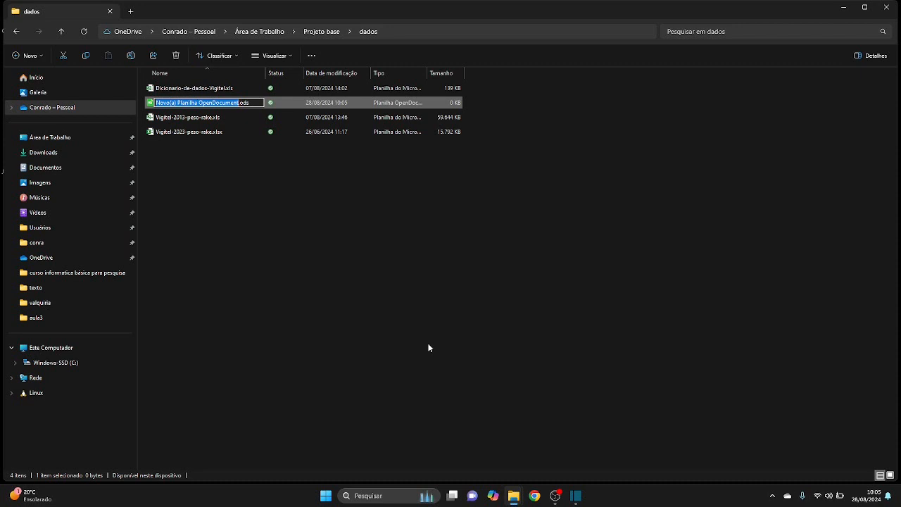
{"action": "type", "text": "planilha_"}
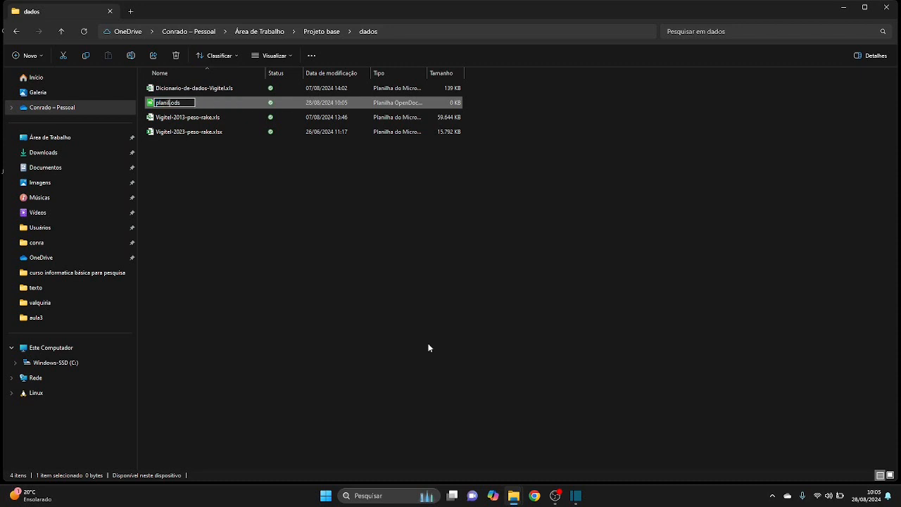
{"action": "type", "text": "teste_2808"}
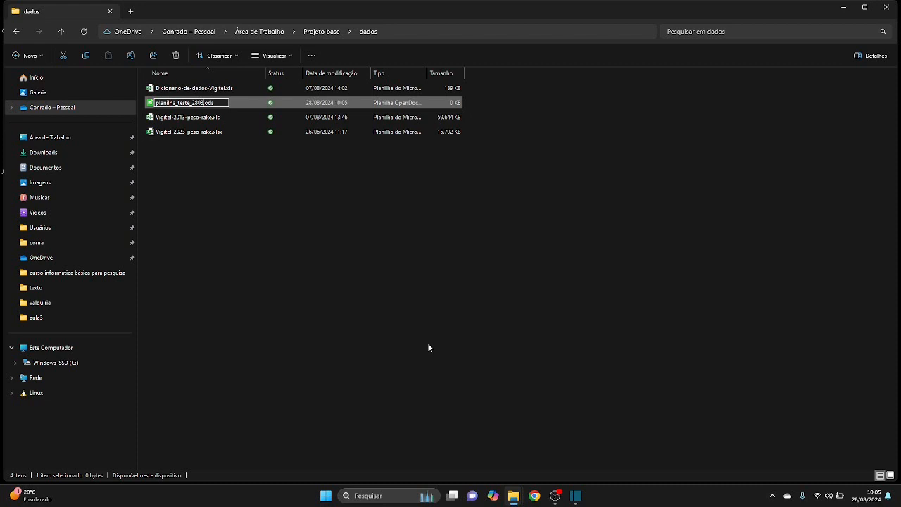
{"action": "type", "text": "_CTL"}
{"action": "key", "text": "Return"}
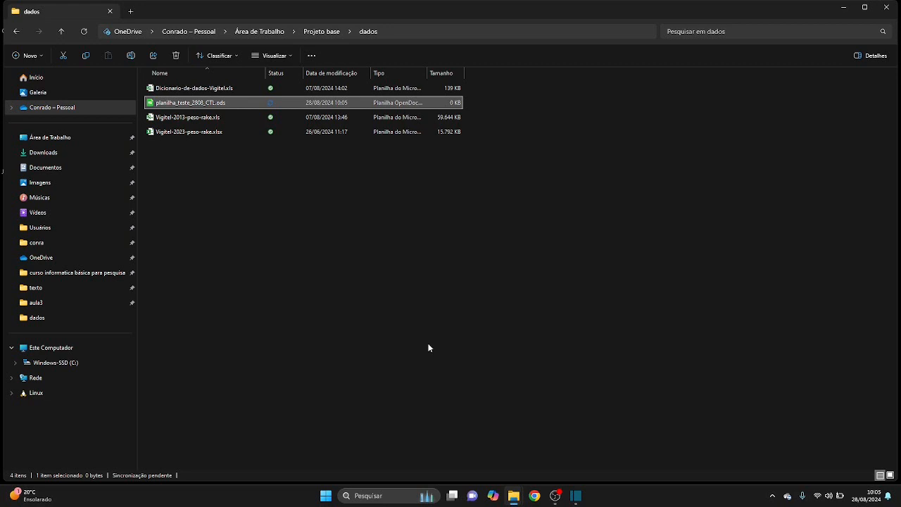
{"action": "key", "text": "Return"}
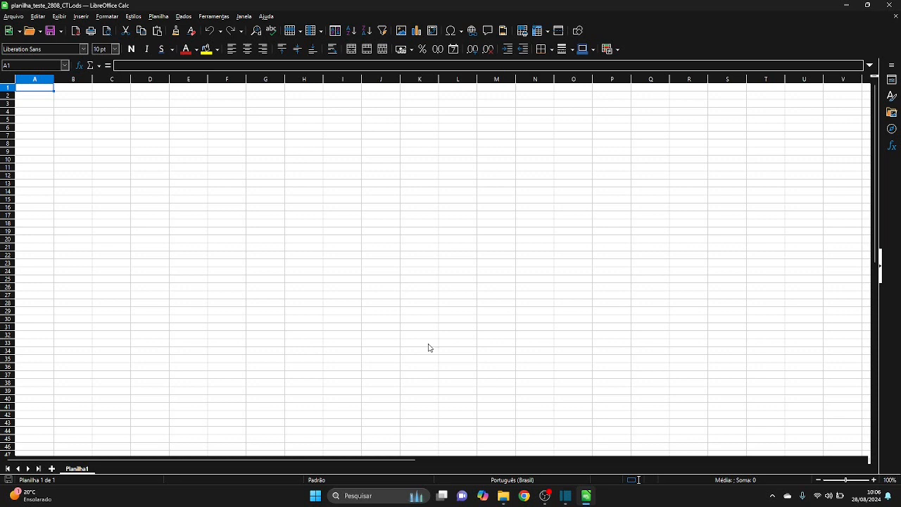
Select cells A1 to R1 across the first row of the sheet.
{"action": "key", "text": "shift+Right"}
{"action": "key", "text": "shift+Right"}
{"action": "key", "text": "shift+Right"}
{"action": "key", "text": "shift+Right"}
{"action": "key", "text": "shift+Right"}
{"action": "key", "text": "shift+Right"}
{"action": "key", "text": "shift+Right"}
{"action": "key", "text": "shift+Right"}
{"action": "key", "text": "shift+Right"}
{"action": "key", "text": "shift+Right"}
{"action": "key", "text": "shift+Right"}
{"action": "key", "text": "shift+Right"}
{"action": "key", "text": "shift+Right"}
{"action": "key", "text": "shift+Right"}
{"action": "key", "text": "shift+Right"}
{"action": "key", "text": "shift+Right"}
{"action": "key", "text": "shift+Right"}
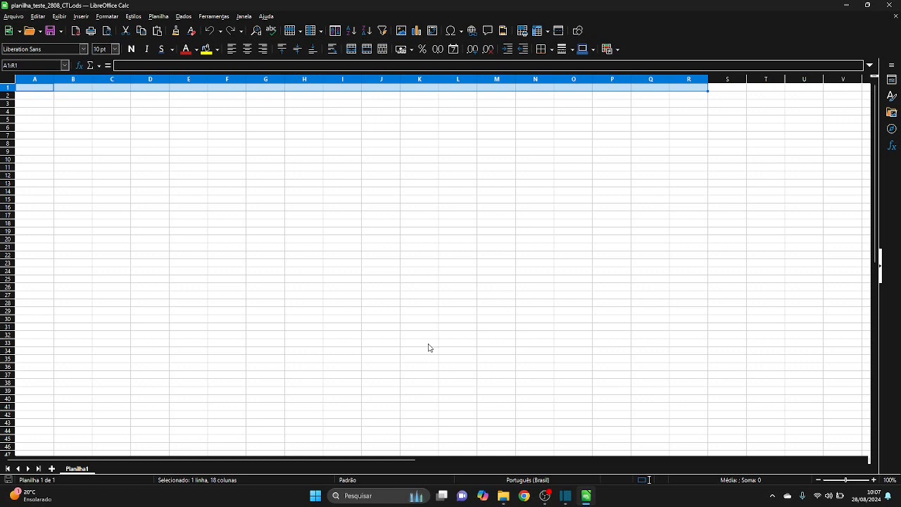
Enter the header id in cell A1 and the identifiers suj01 and suj02 in A2 and A3.
{"action": "scroll", "coordinate": [264, 245], "scroll_direction": "up", "scroll_amount": 6, "text": "ctrl"}
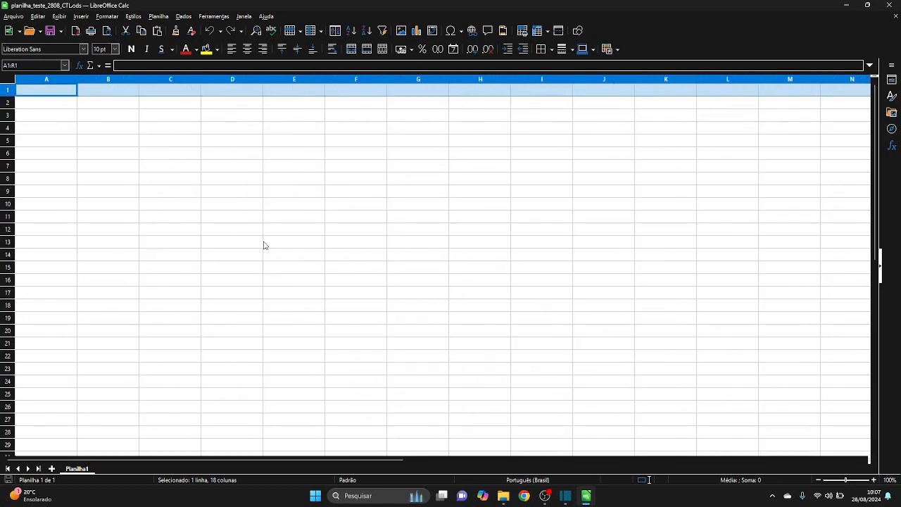
{"action": "left_click", "coordinate": [63, 96]}
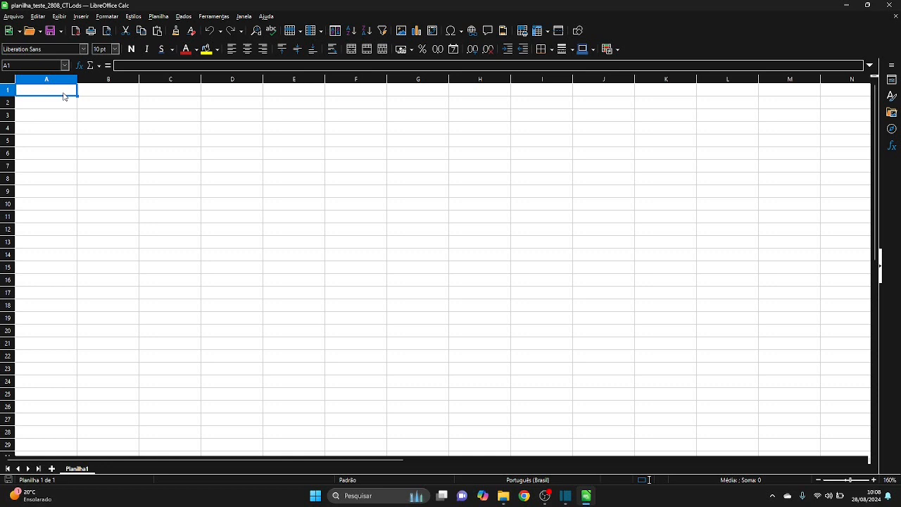
{"action": "type", "text": "id"}
{"action": "key", "text": "Return"}
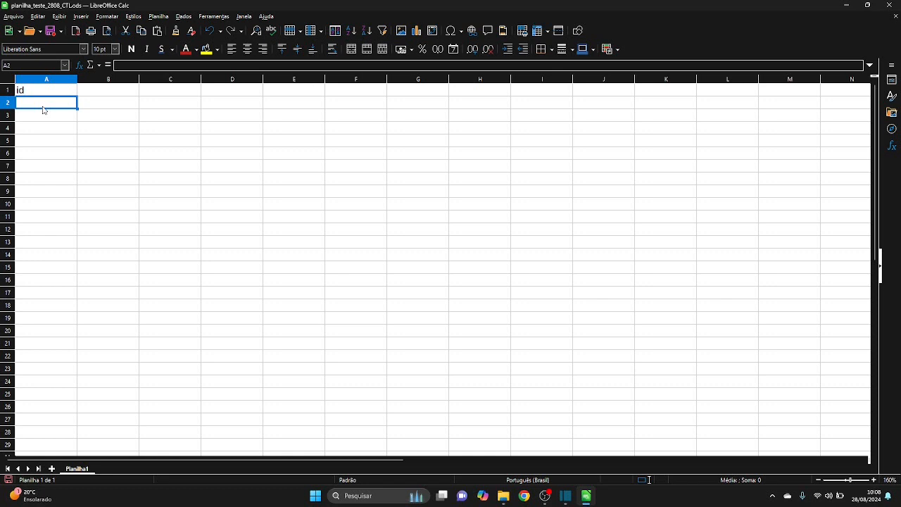
{"action": "type", "text": "suj"}
{"action": "type", "text": "01"}
{"action": "key", "text": "Return"}
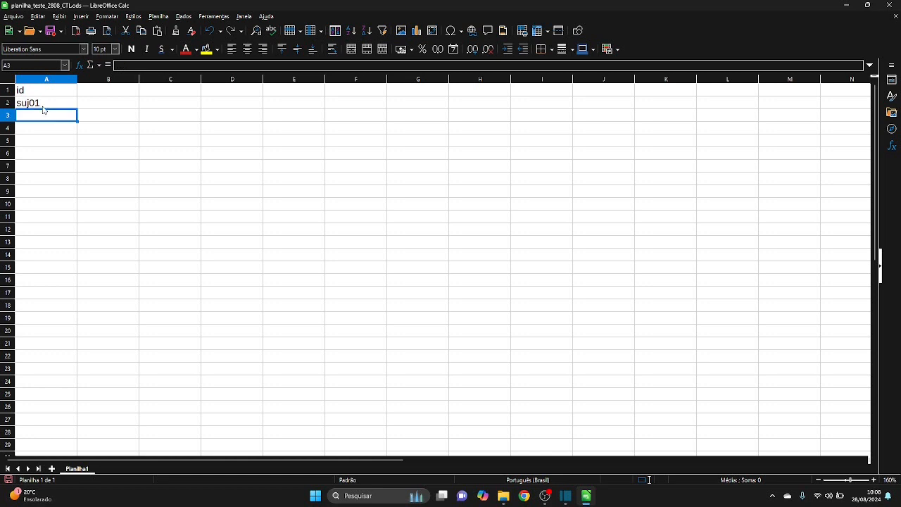
{"action": "type", "text": "suj02"}
{"action": "key", "text": "Return"}
{"action": "key", "text": "Up"}
{"action": "key", "text": "Up"}
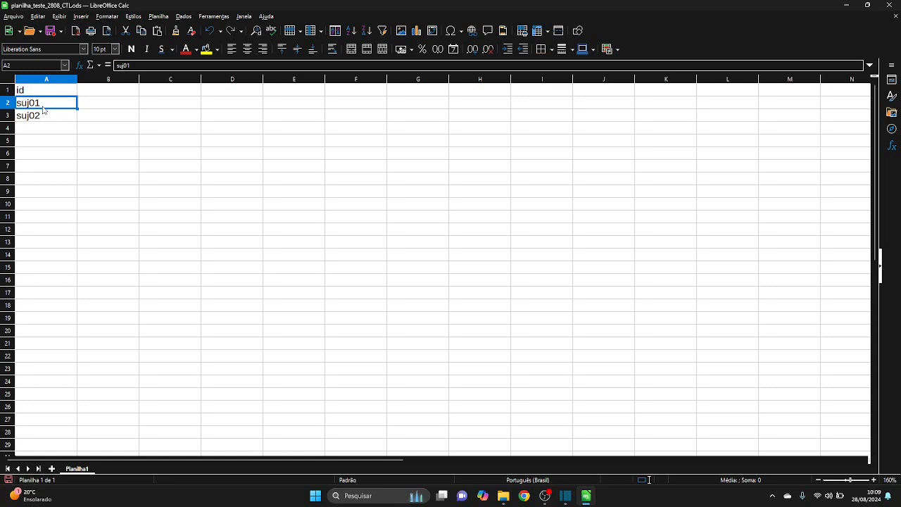
{"action": "key", "text": "Up"}
{"action": "key", "text": "Down"}
{"action": "key", "text": "Down"}
{"action": "key", "text": "Down"}
{"action": "key", "text": "Down"}
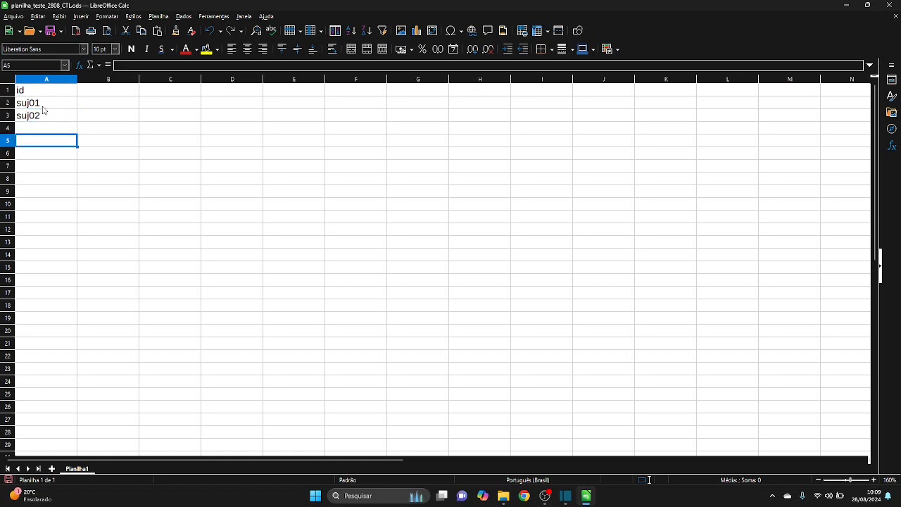
{"action": "key", "text": "Up"}
{"action": "key", "text": "Up"}
{"action": "key", "text": "Down"}
{"action": "key", "text": "Down"}
{"action": "key", "text": "Down"}
{"action": "key", "text": "Down"}
{"action": "key", "text": "Down"}
{"action": "key", "text": "Down"}
{"action": "key", "text": "Down"}
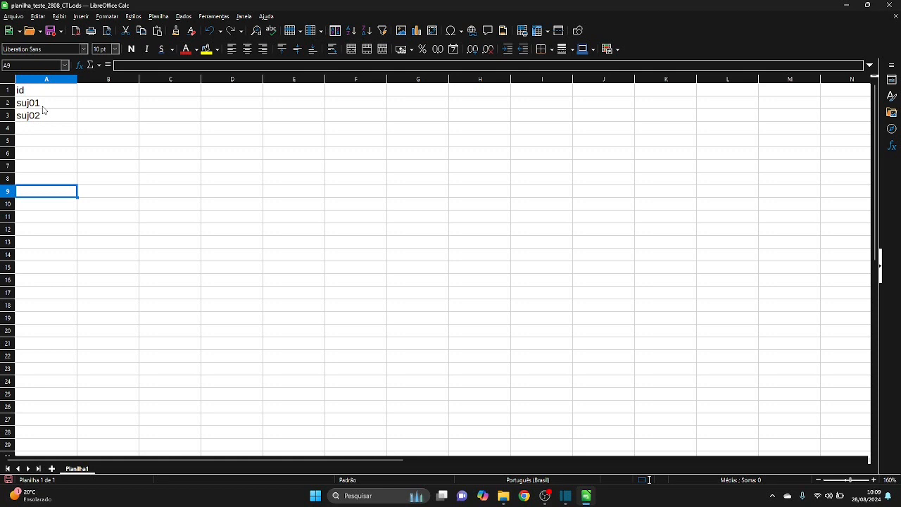
{"action": "key", "text": "Down"}
{"action": "key", "text": "Down"}
{"action": "key", "text": "Down"}
{"action": "key", "text": "Down"}
{"action": "key", "text": "Down"}
{"action": "key", "text": "Down"}
{"action": "key", "text": "Down"}
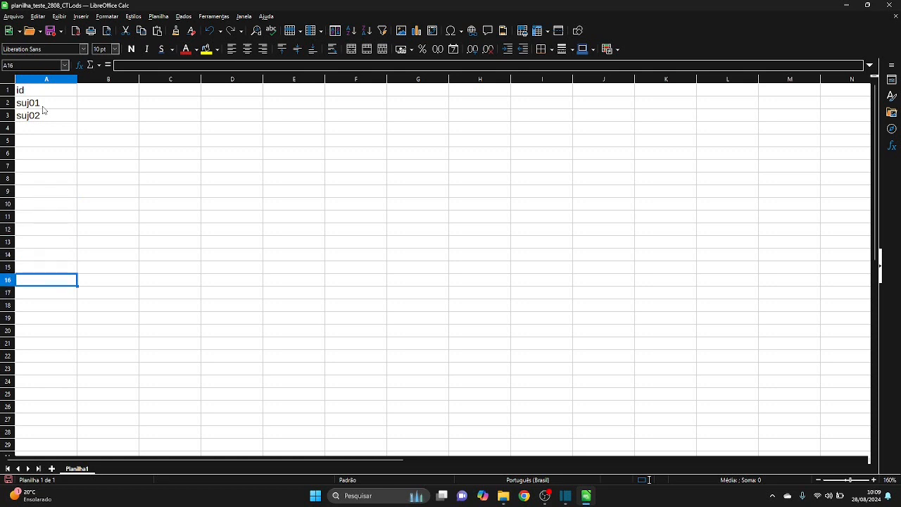
{"action": "key", "text": "Right"}
{"action": "key", "text": "Up"}
{"action": "key", "text": "Up"}
{"action": "key", "text": "Up"}
{"action": "key", "text": "Up"}
{"action": "key", "text": "Up"}
{"action": "key", "text": "Up"}
{"action": "key", "text": "Up"}
{"action": "key", "text": "Up"}
{"action": "key", "text": "Up"}
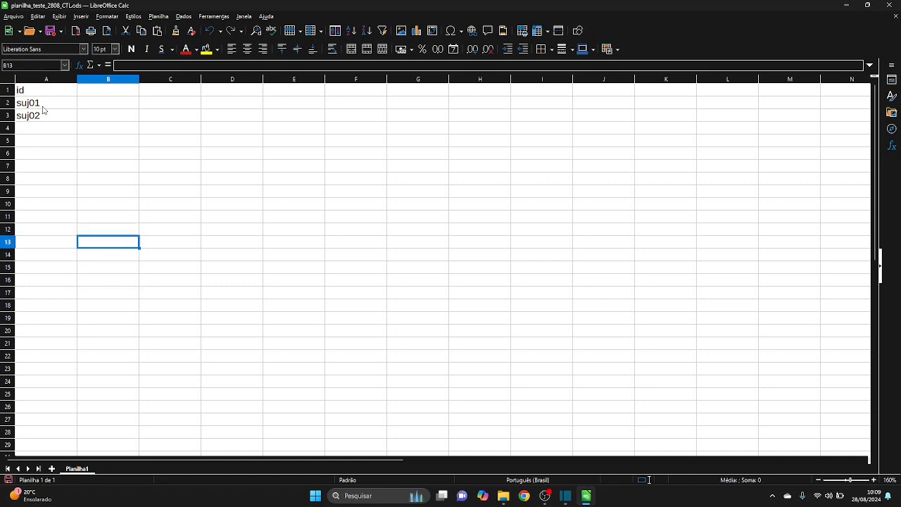
{"action": "key", "text": "Up"}
{"action": "key", "text": "Up"}
{"action": "key", "text": "Up"}
{"action": "key", "text": "Up"}
{"action": "key", "text": "Up"}
{"action": "key", "text": "Up"}
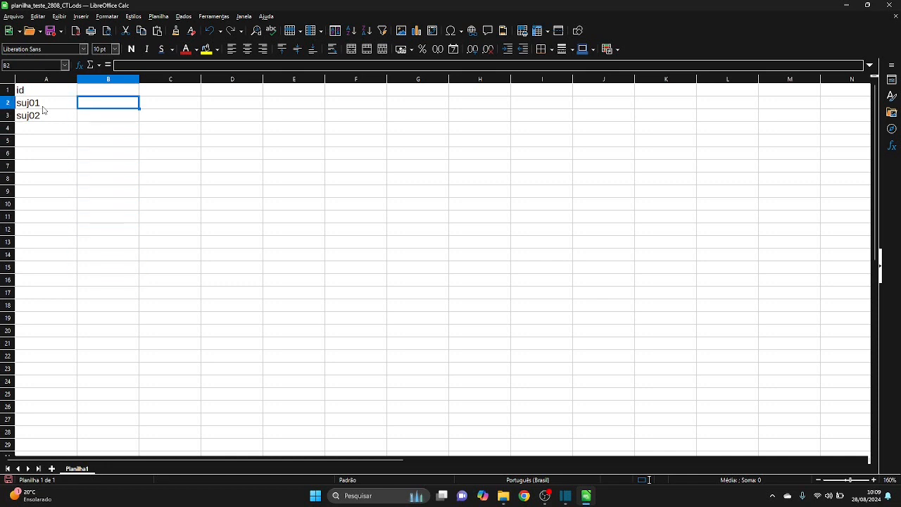
{"action": "key", "text": "Right"}
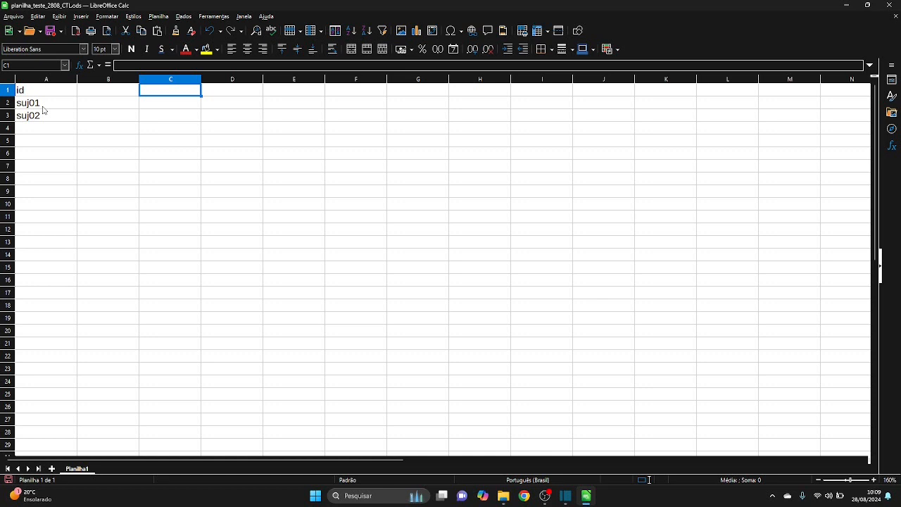
{"action": "key", "text": "Left"}
{"action": "key", "text": "Left"}
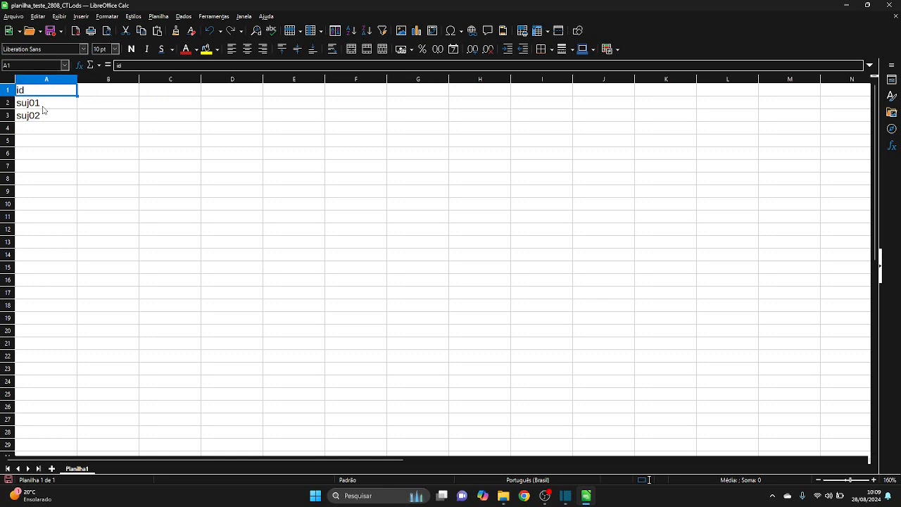
Extend the series from cells A2:A3 down column A to suj30 in A31.
{"action": "key", "text": "Down"}
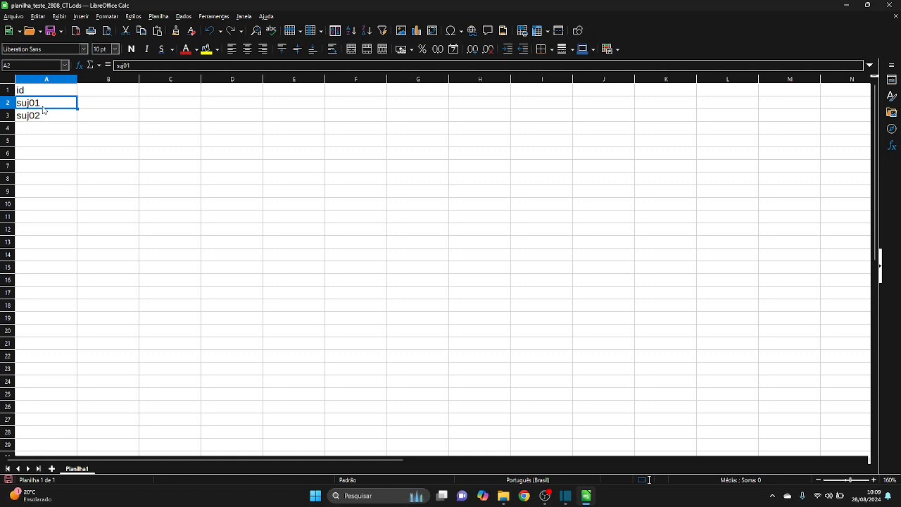
{"action": "key", "text": "Down"}
{"action": "key", "text": "Down"}
{"action": "key", "text": "Up"}
{"action": "key", "text": "Up"}
{"action": "key", "text": "shift+Down"}
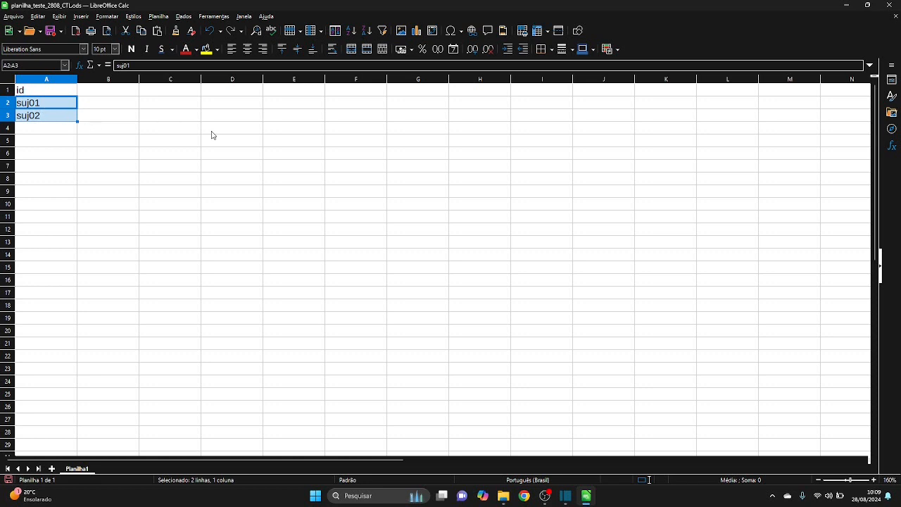
{"action": "key", "text": "Down"}
{"action": "key", "text": "Up"}
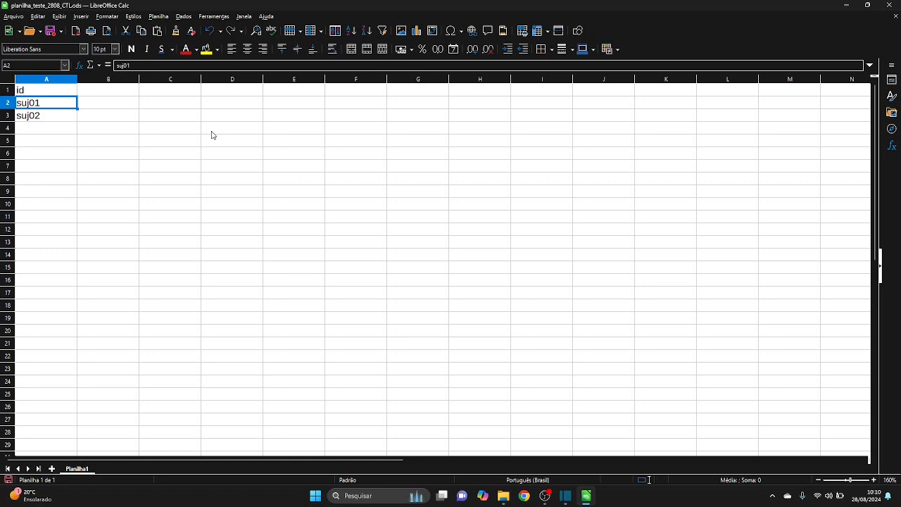
{"action": "key", "text": "shift+Down"}
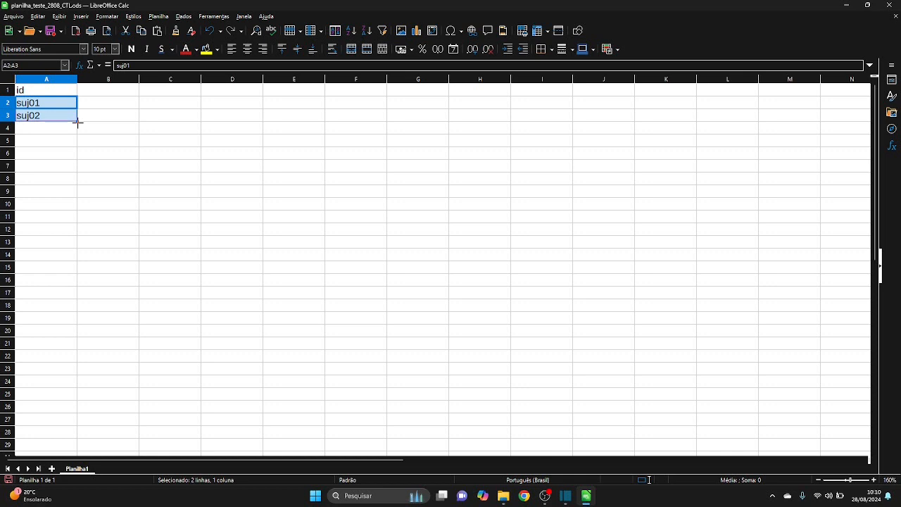
{"action": "left_click_drag", "start_coordinate": [78, 123], "coordinate": [68, 451]}
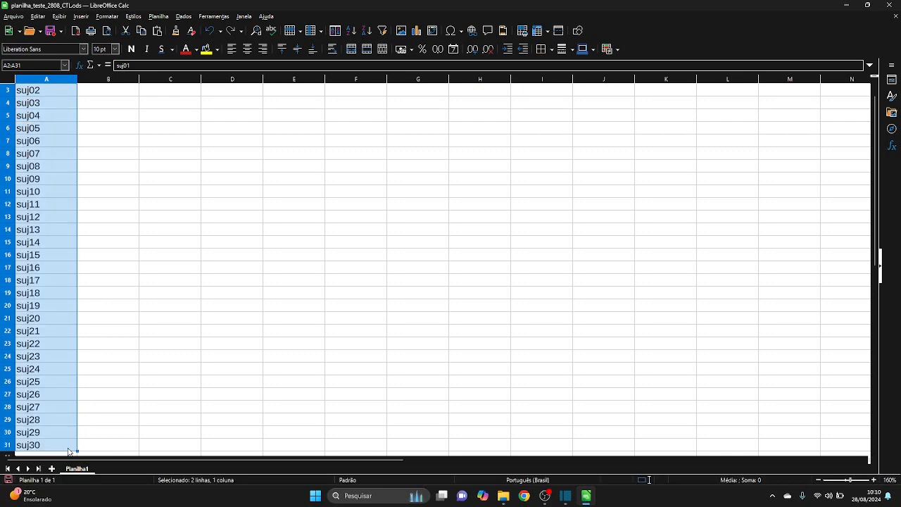
Enter the column header idade in cell B1.
{"action": "scroll", "coordinate": [64, 328], "scroll_direction": "up", "scroll_amount": 1}
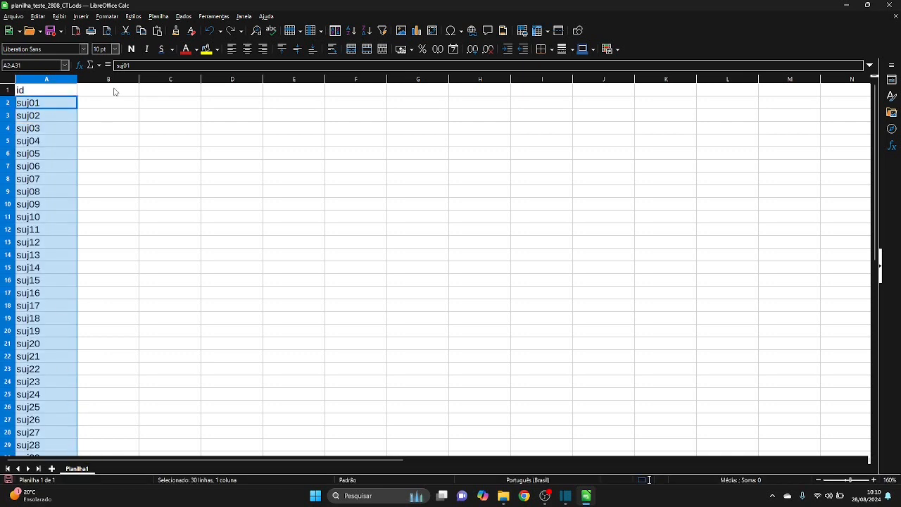
{"action": "left_click", "coordinate": [117, 92]}
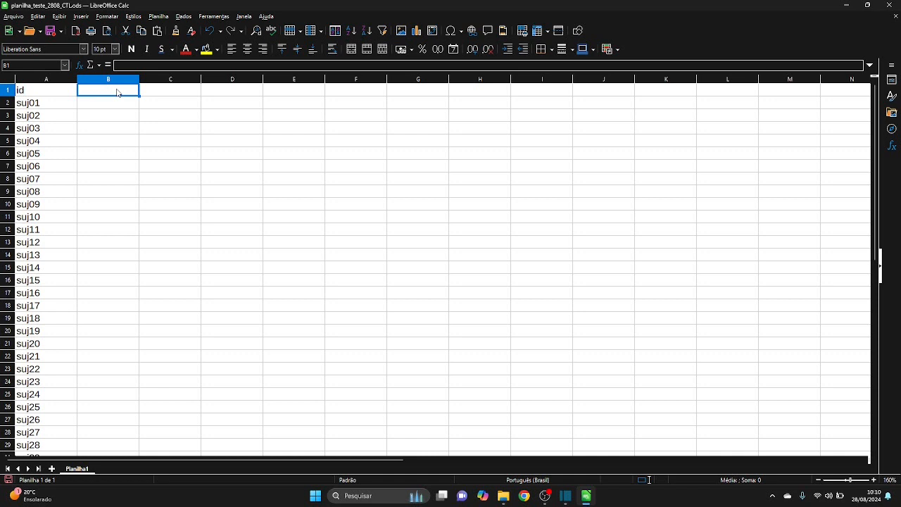
{"action": "key", "text": "Left"}
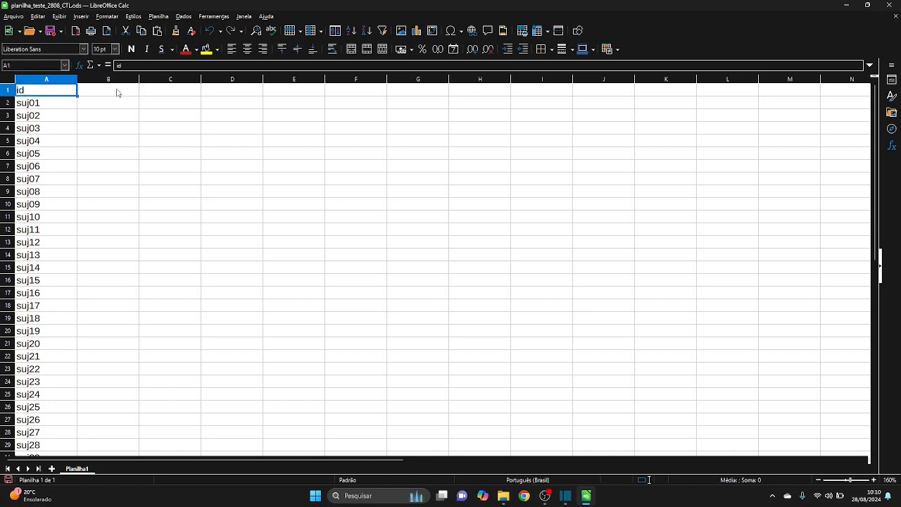
{"action": "left_click", "coordinate": [118, 93]}
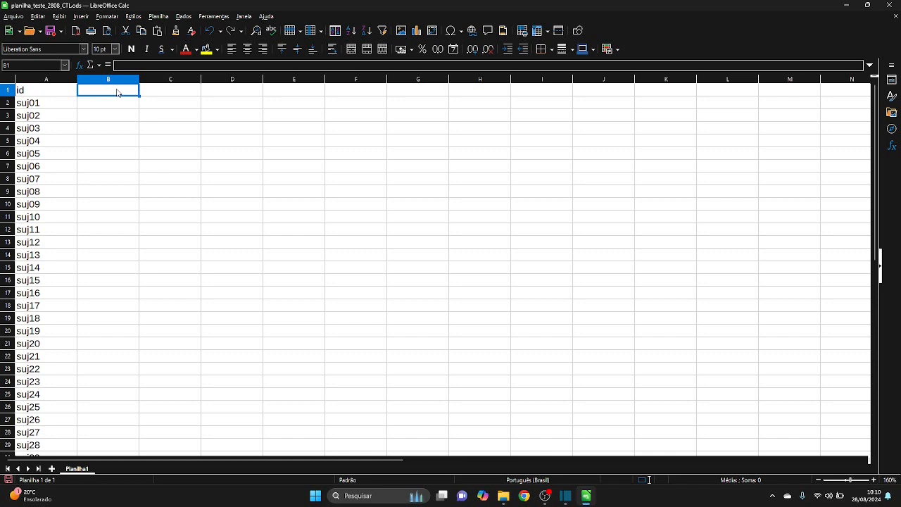
{"action": "type", "text": "ida"}
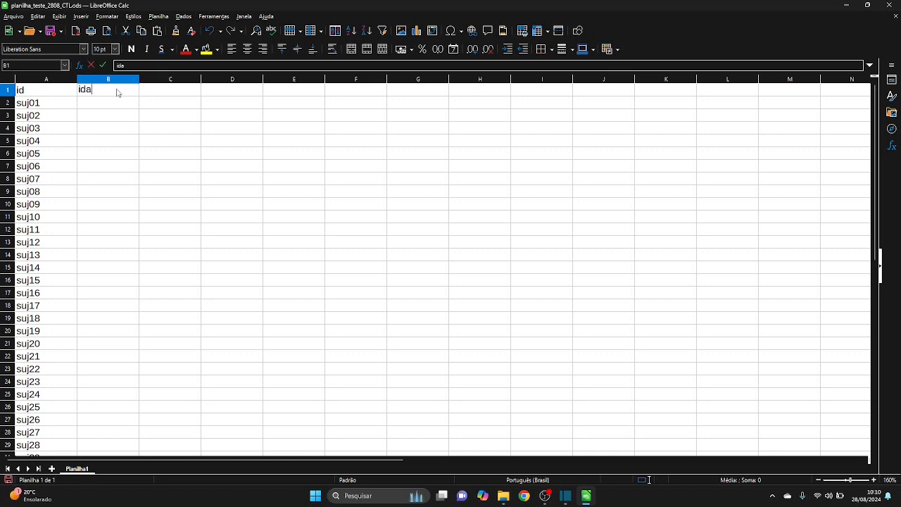
{"action": "type", "text": "de"}
{"action": "type", "text": "@"}
{"action": "key", "text": "BackSpace"}
{"action": "key", "text": "Left"}
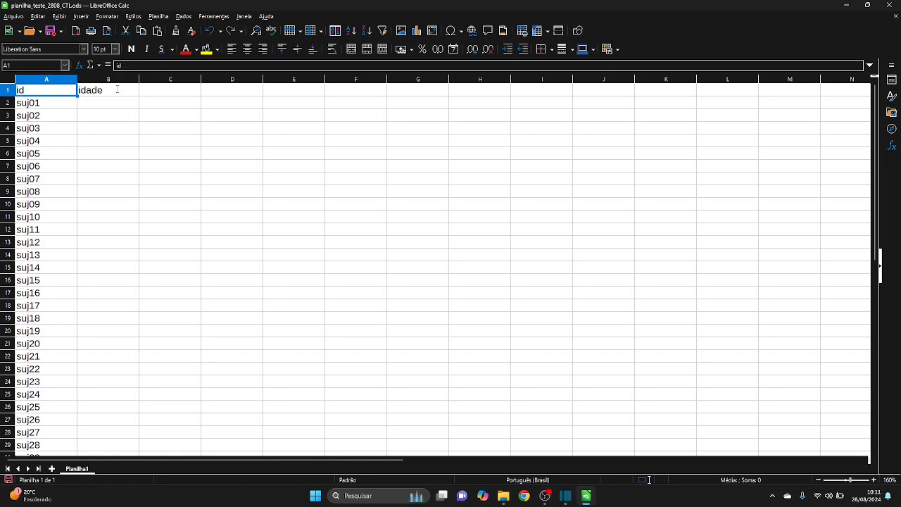
Retype the initial letter of the header in cell B1 as a lowercase i.
{"action": "key", "text": "Right"}
{"action": "double_click", "coordinate": [118, 90]}
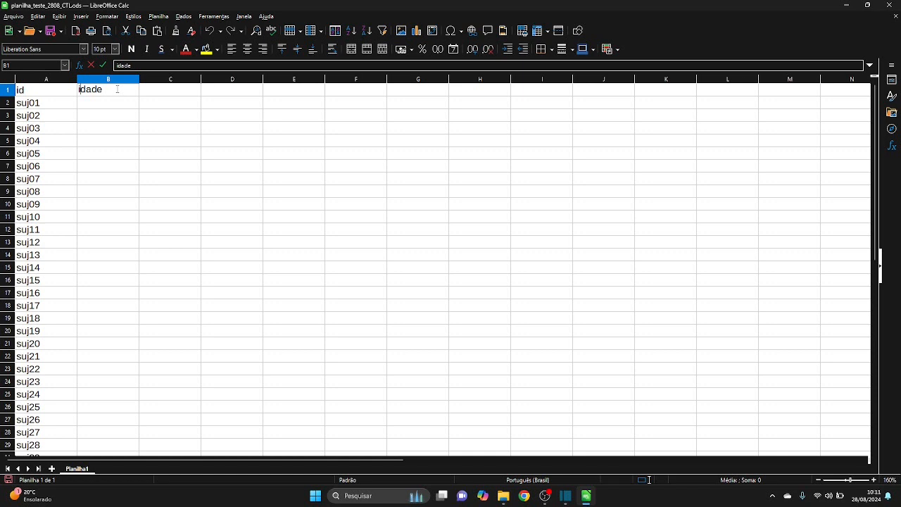
{"action": "key", "text": "Delete"}
{"action": "type", "text": "I"}
{"action": "key", "text": "BackSpace"}
{"action": "type", "text": "i"}
Enter the ages 45, 34, 23, 54 and 64 in cells B2 to B6.
{"action": "left_click", "coordinate": [109, 102]}
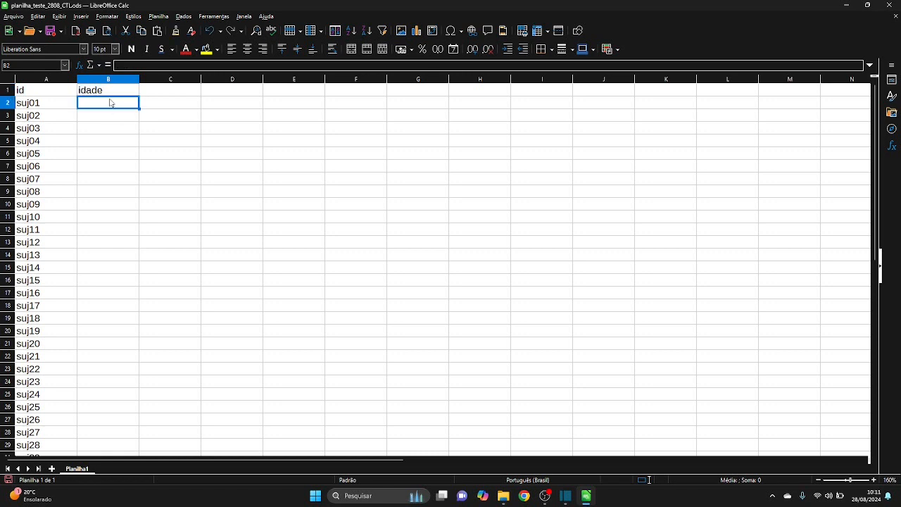
{"action": "type", "text": "45"}
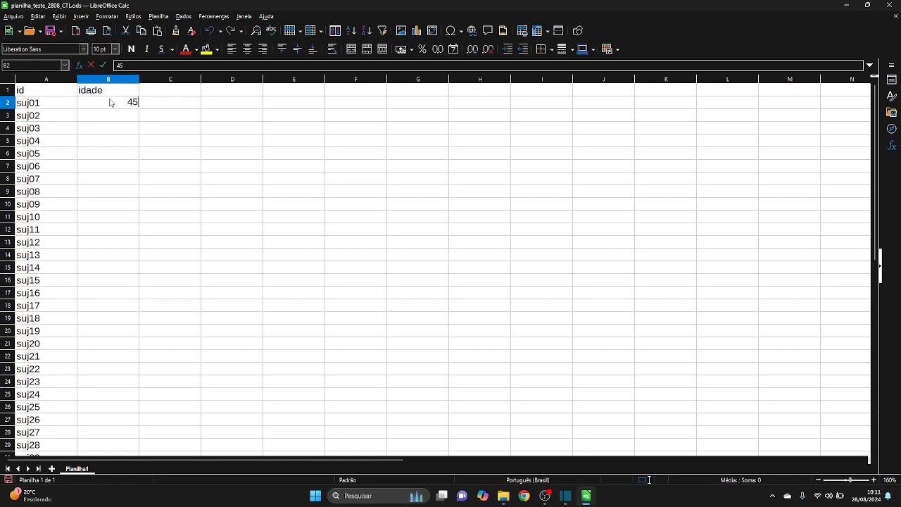
{"action": "key", "text": "Return"}
{"action": "type", "text": "34"}
{"action": "key", "text": "Return"}
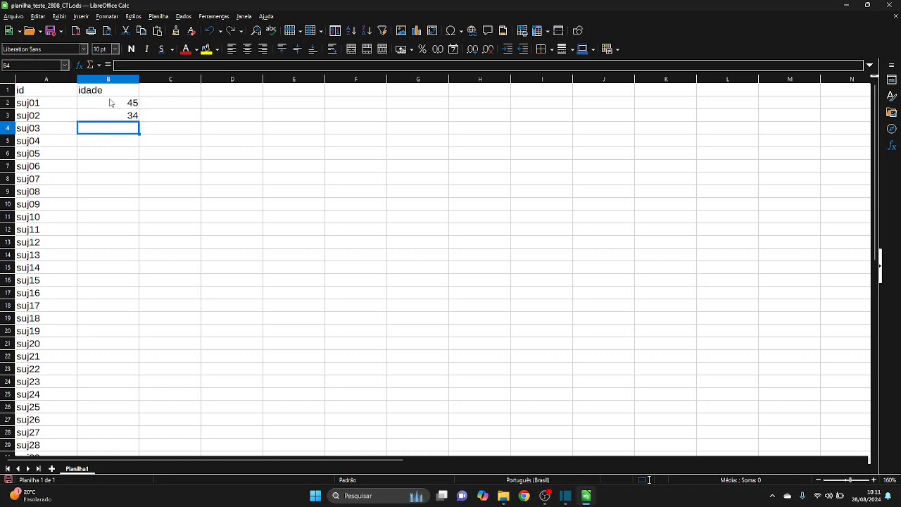
{"action": "type", "text": "23"}
{"action": "key", "text": "Return"}
{"action": "type", "text": "5"}
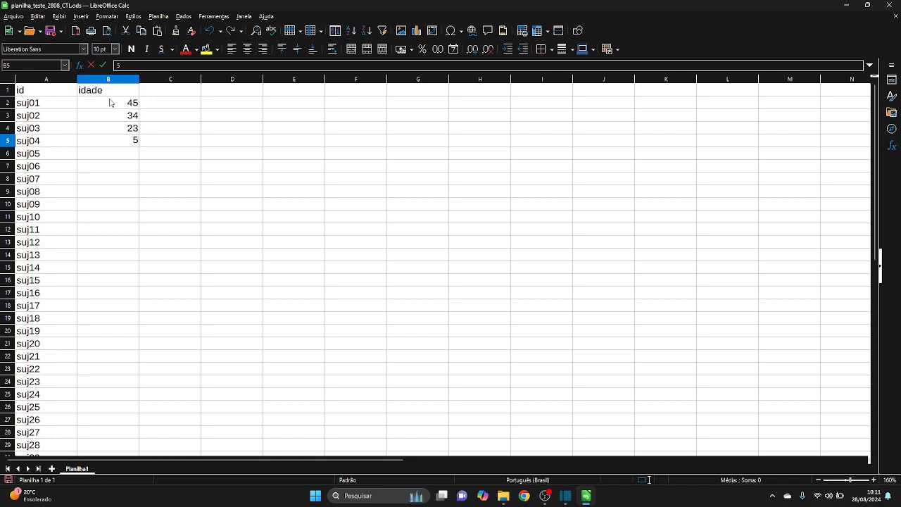
{"action": "type", "text": "4"}
{"action": "key", "text": "Return"}
{"action": "type", "text": "64"}
{"action": "key", "text": "Return"}
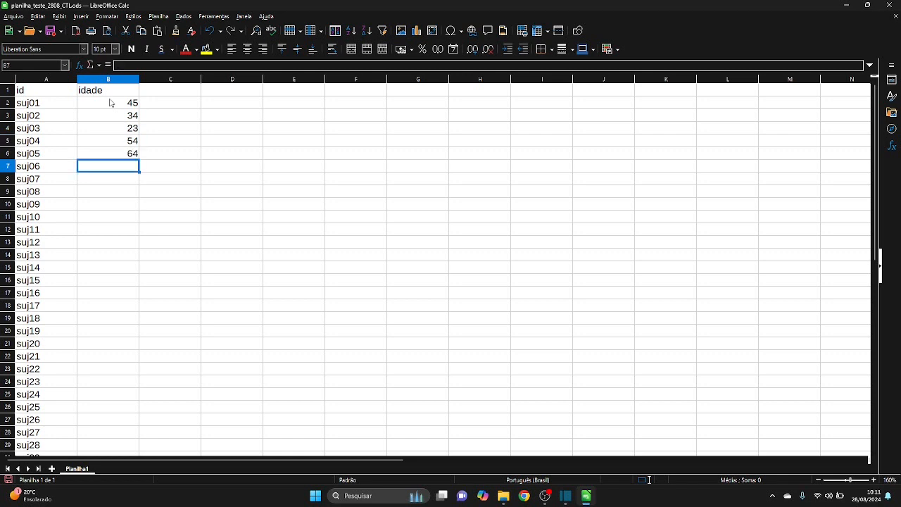
Enter the ages 23, 45, 23, 25 and 54 in cells B7 to B11.
{"action": "type", "text": "23"}
{"action": "key", "text": "Return"}
{"action": "type", "text": "45"}
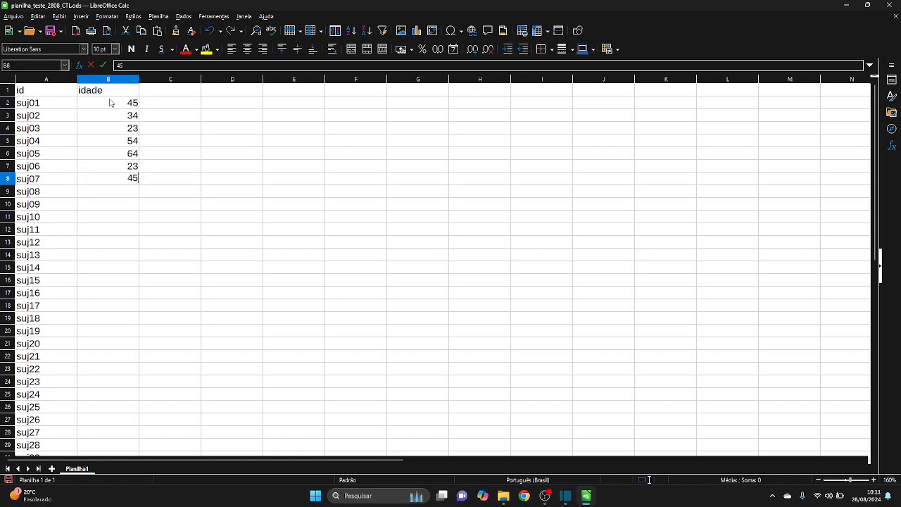
{"action": "key", "text": "Return"}
{"action": "type", "text": "23"}
{"action": "key", "text": "Return"}
{"action": "type", "text": "25"}
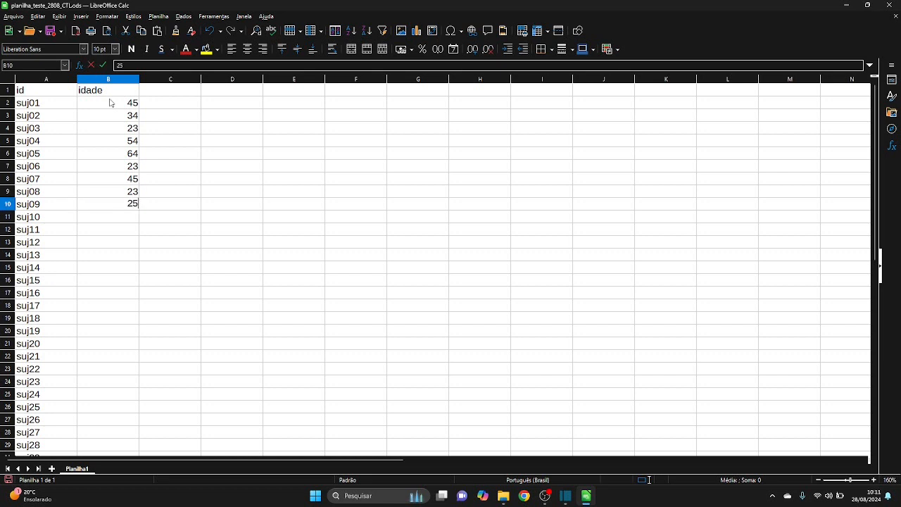
{"action": "key", "text": "Return"}
{"action": "type", "text": "54"}
{"action": "key", "text": "Return"}
Enter the ages 38, 59, 50, 34 and 45 in cells B12 to B16.
{"action": "type", "text": "3"}
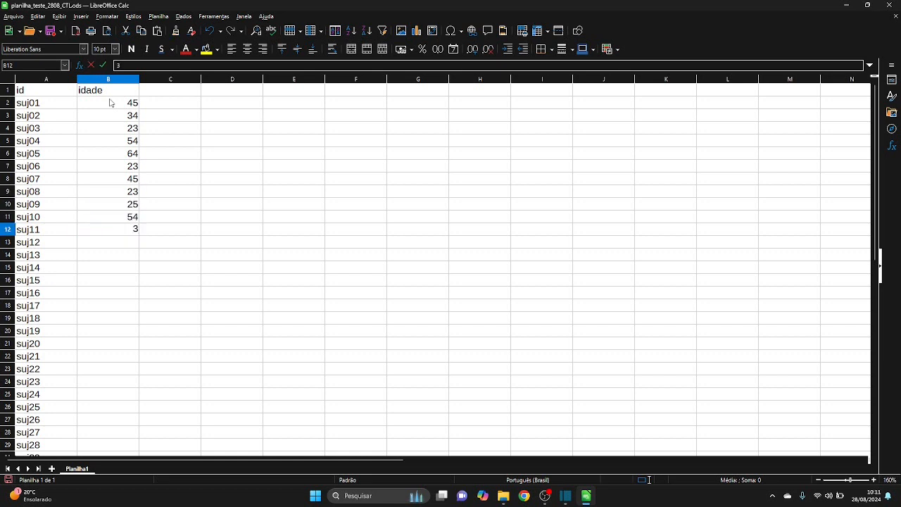
{"action": "type", "text": "8"}
{"action": "key", "text": "Return"}
{"action": "type", "text": "59"}
{"action": "key", "text": "Return"}
{"action": "type", "text": "5"}
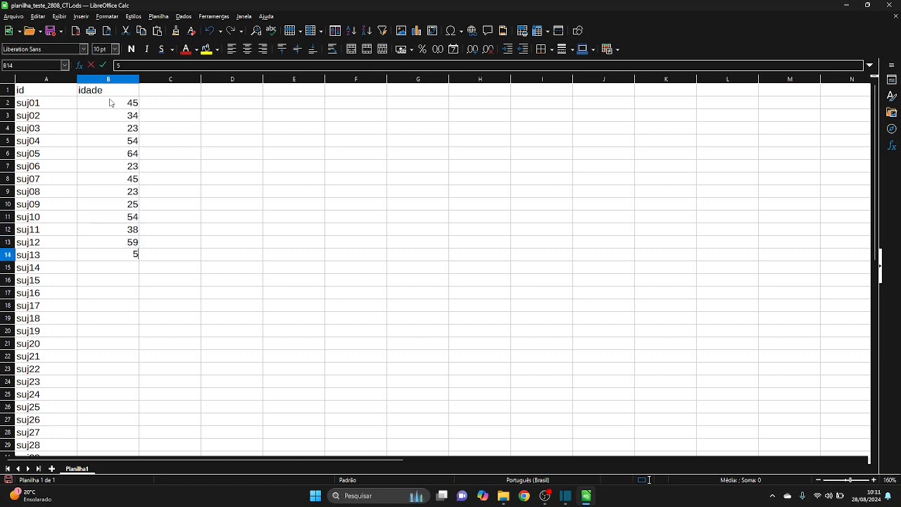
{"action": "type", "text": "0"}
{"action": "key", "text": "Return"}
{"action": "type", "text": "34"}
{"action": "key", "text": "Return"}
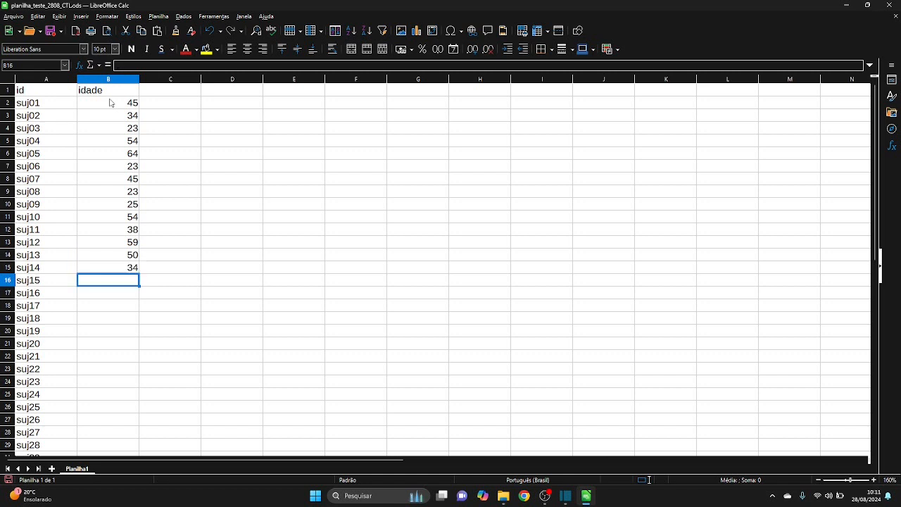
{"action": "type", "text": "45"}
{"action": "key", "text": "Return"}
Enter the ages 67, 37, 28, 58 and 29 in cells B17 to B21.
{"action": "type", "text": "67"}
{"action": "key", "text": "Return"}
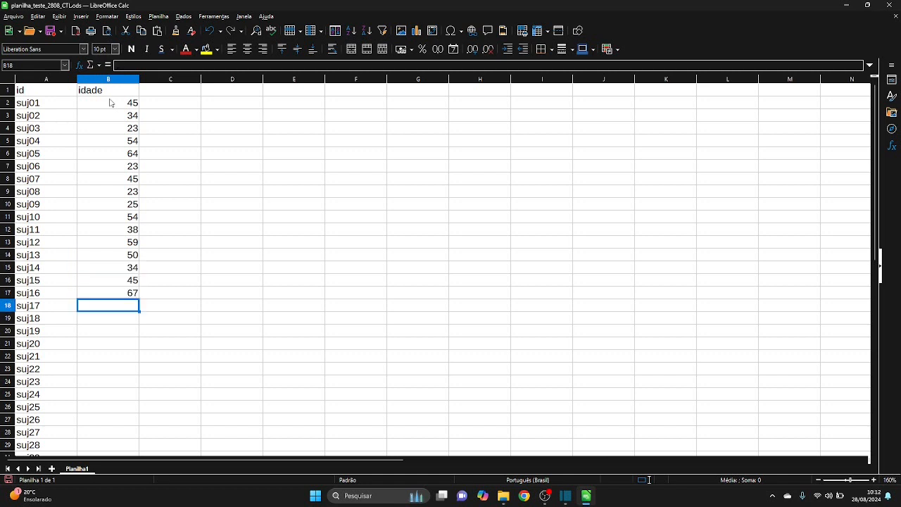
{"action": "type", "text": "37"}
{"action": "key", "text": "Return"}
{"action": "type", "text": "2"}
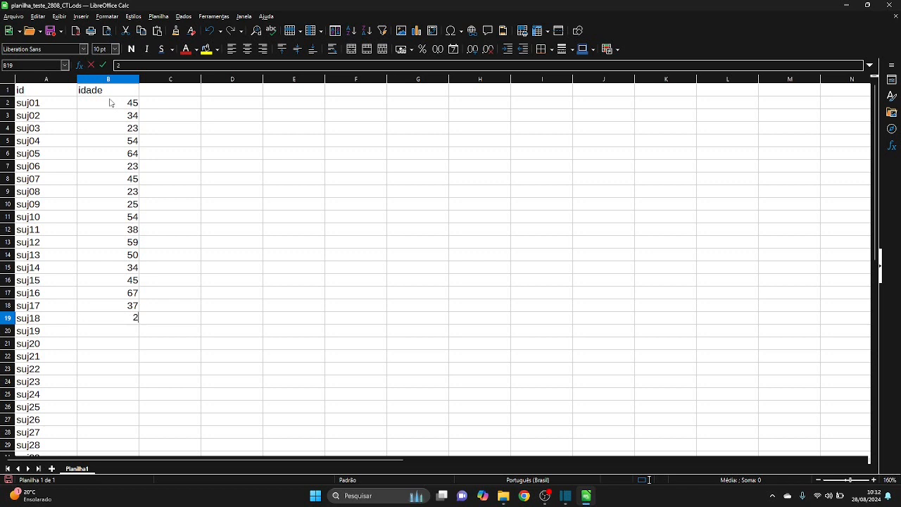
{"action": "type", "text": "8"}
{"action": "key", "text": "Return"}
{"action": "type", "text": "58"}
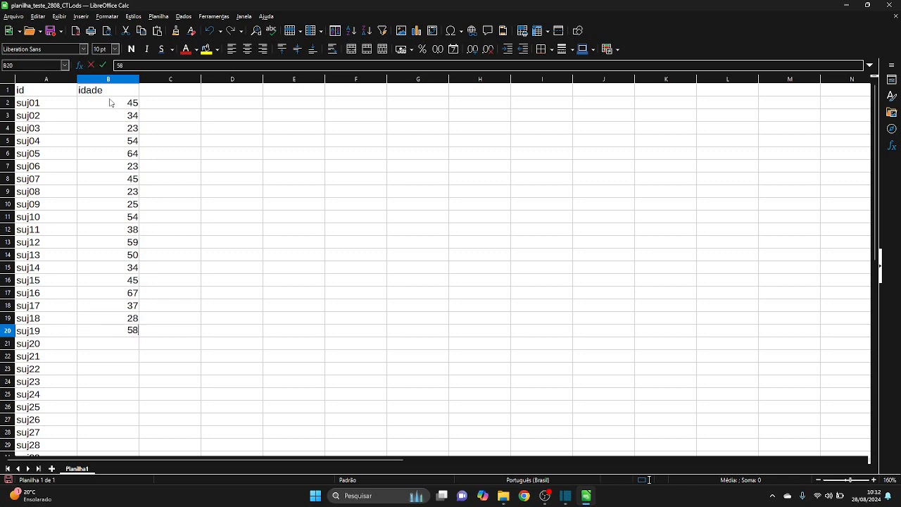
{"action": "key", "text": "Return"}
{"action": "type", "text": "2"}
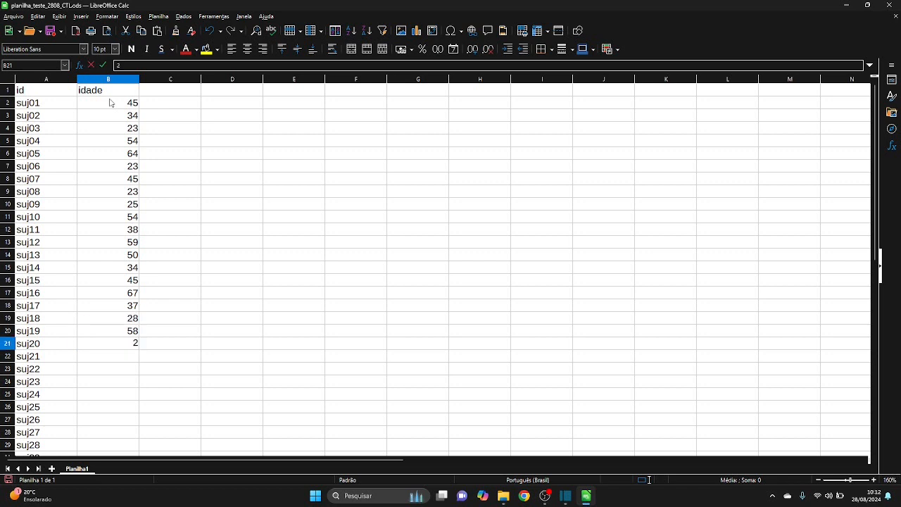
{"action": "type", "text": "9"}
{"action": "key", "text": "Return"}
Enter the ages 50, 34, 26, 38 and 56 in cells B22 to B26.
{"action": "type", "text": "50"}
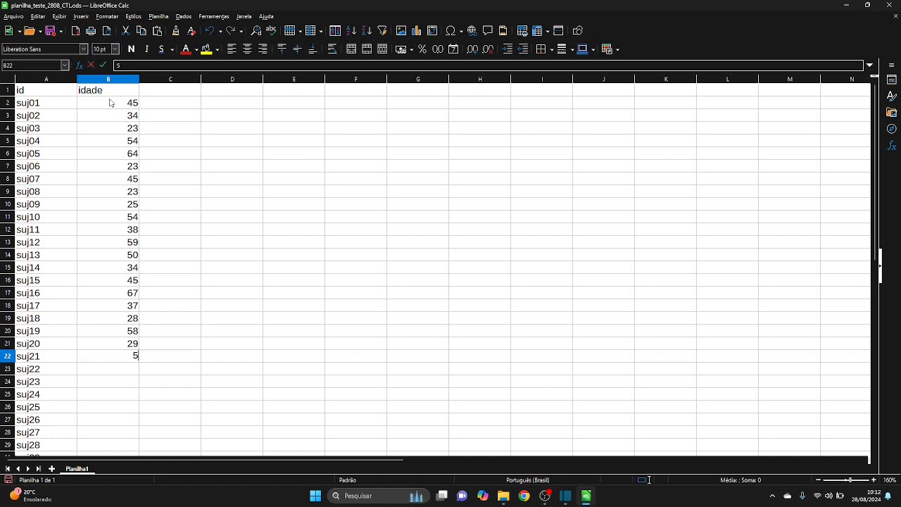
{"action": "key", "text": "Return"}
{"action": "type", "text": "34"}
{"action": "key", "text": "Return"}
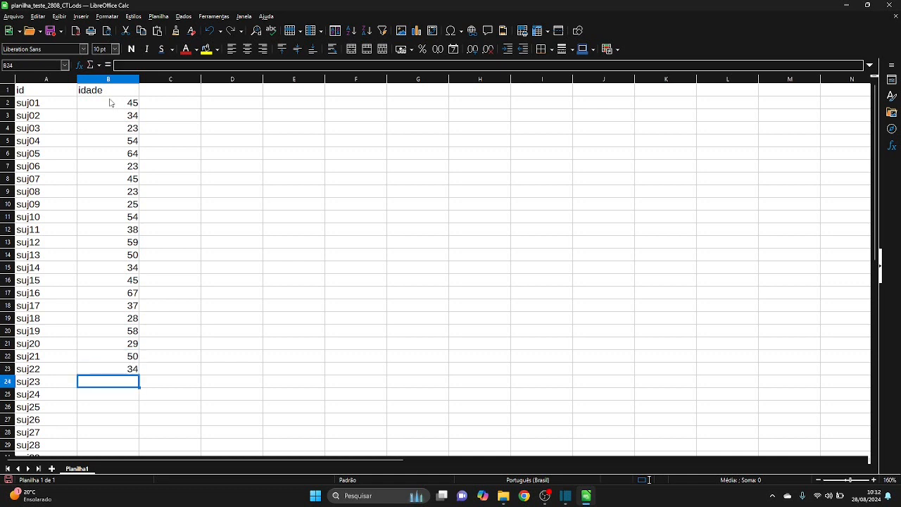
{"action": "type", "text": "26"}
{"action": "key", "text": "Return"}
{"action": "type", "text": "3"}
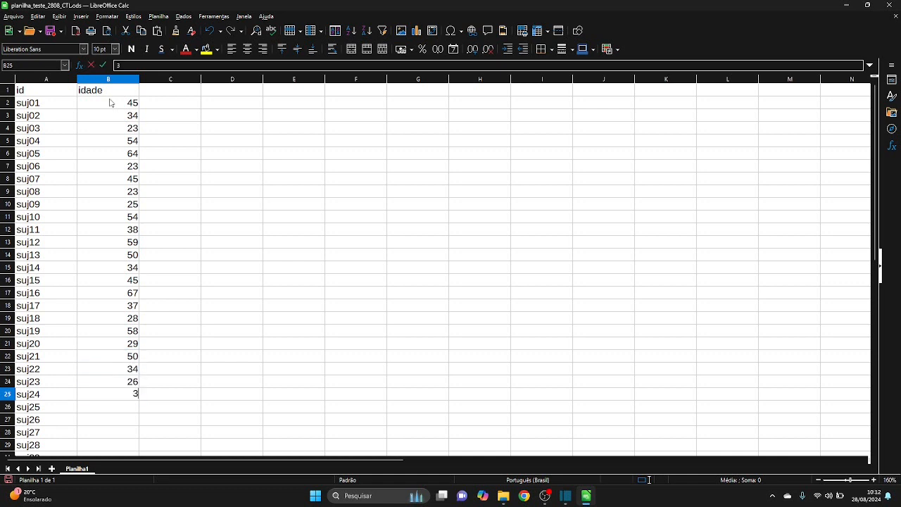
{"action": "type", "text": "8"}
{"action": "key", "text": "Return"}
{"action": "type", "text": "56"}
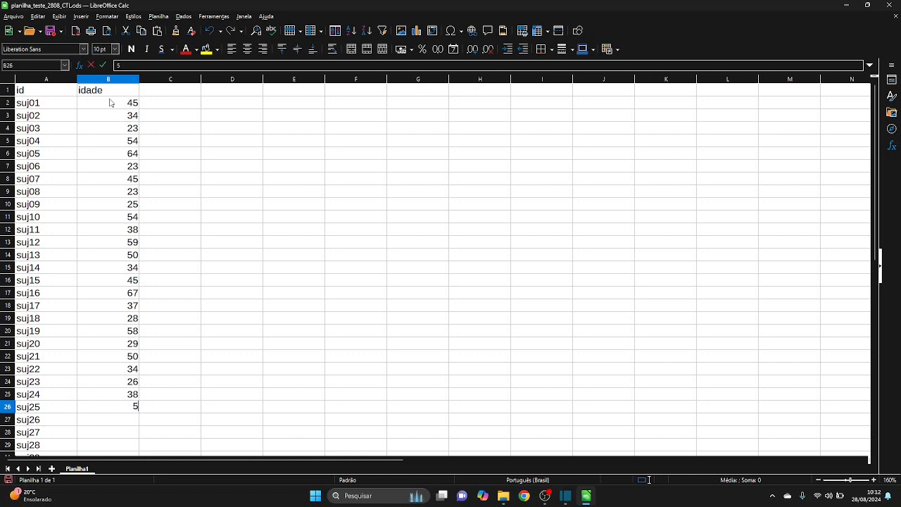
{"action": "key", "text": "Return"}
Enter the ages 48, 49, 37, 46 and 79 in cells B27 to B31.
{"action": "type", "text": "48"}
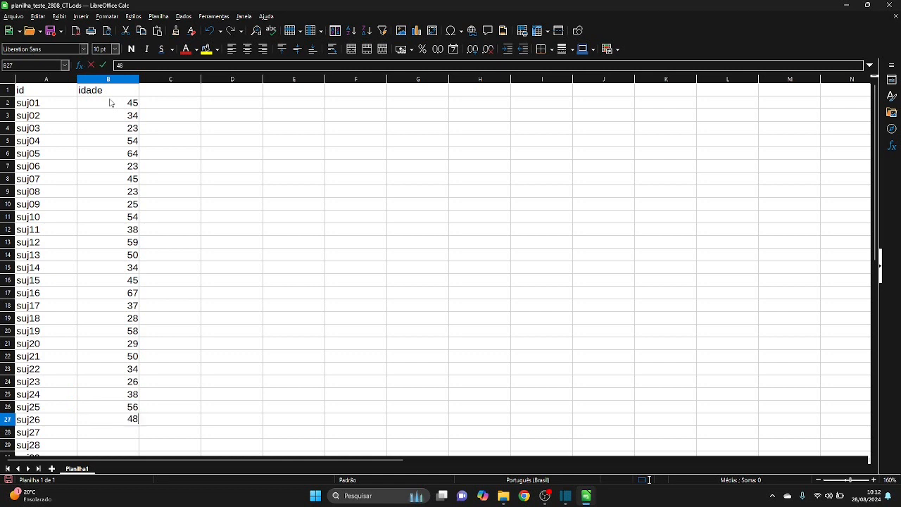
{"action": "key", "text": "Return"}
{"action": "type", "text": "49"}
{"action": "key", "text": "Return"}
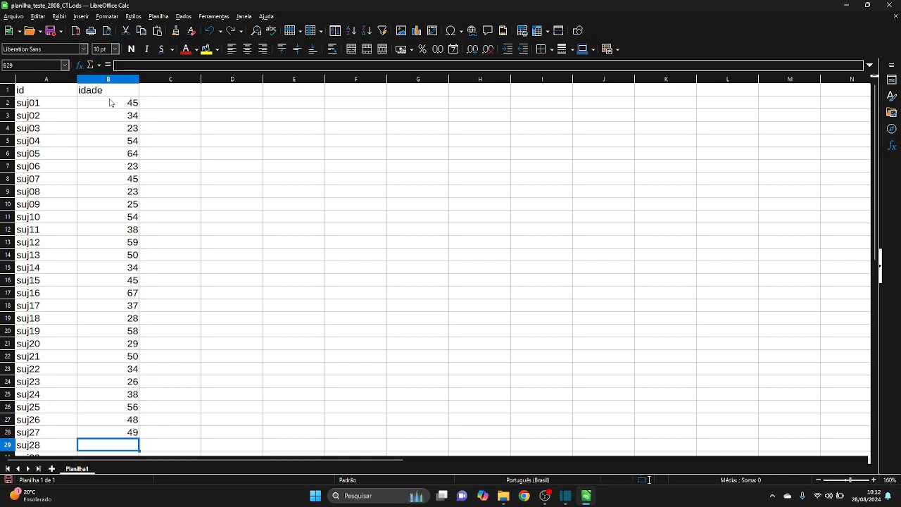
{"action": "type", "text": "37"}
{"action": "key", "text": "Return"}
{"action": "type", "text": "46"}
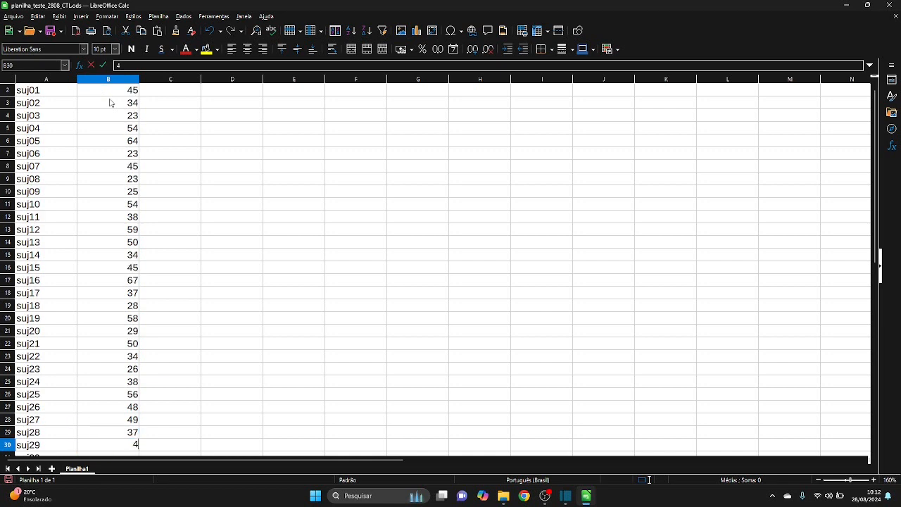
{"action": "key", "text": "Return"}
{"action": "type", "text": "79"}
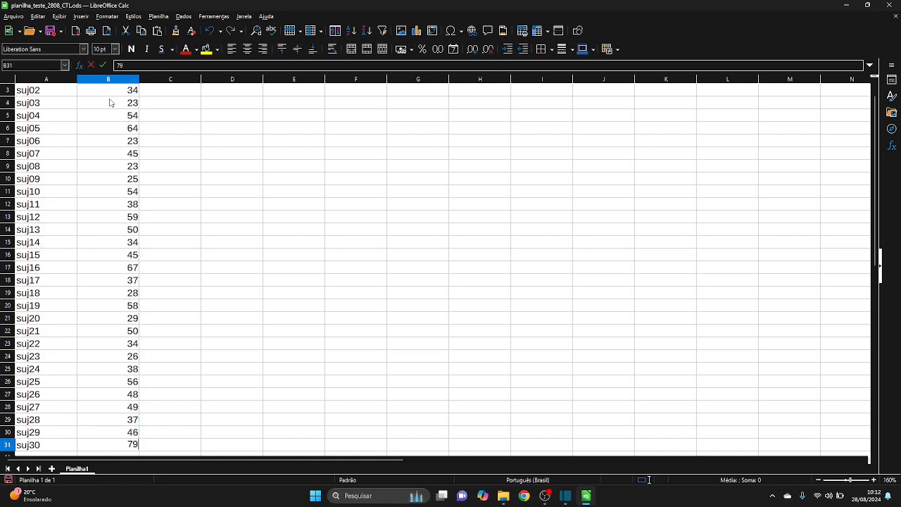
{"action": "key", "text": "Return"}
Enter a second id header in cell D1 and the identifier suj01 in D2.
{"action": "key", "text": "Right"}
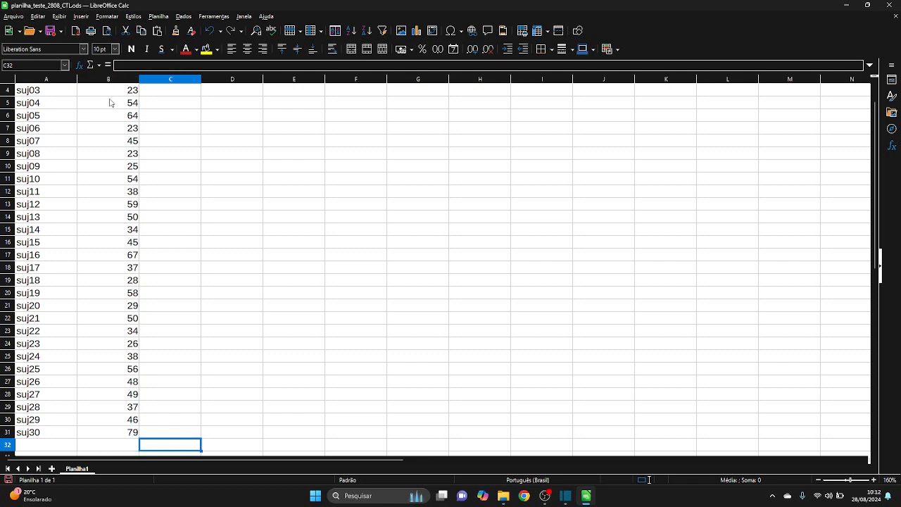
{"action": "key", "text": "Up"}
{"action": "key", "text": "Up"}
{"action": "key", "text": "Up"}
{"action": "key", "text": "Up"}
{"action": "key", "text": "Up"}
{"action": "key", "text": "Up"}
{"action": "key", "text": "Up"}
{"action": "key", "text": "Up"}
{"action": "key", "text": "Up"}
{"action": "key", "text": "Up"}
{"action": "key", "text": "Up"}
{"action": "key", "text": "Up"}
{"action": "key", "text": "Up"}
{"action": "key", "text": "Up"}
{"action": "key", "text": "Up"}
{"action": "key", "text": "Up"}
{"action": "key", "text": "Up"}
{"action": "key", "text": "Up"}
{"action": "key", "text": "Up"}
{"action": "key", "text": "Up"}
{"action": "key", "text": "Up"}
{"action": "key", "text": "Up"}
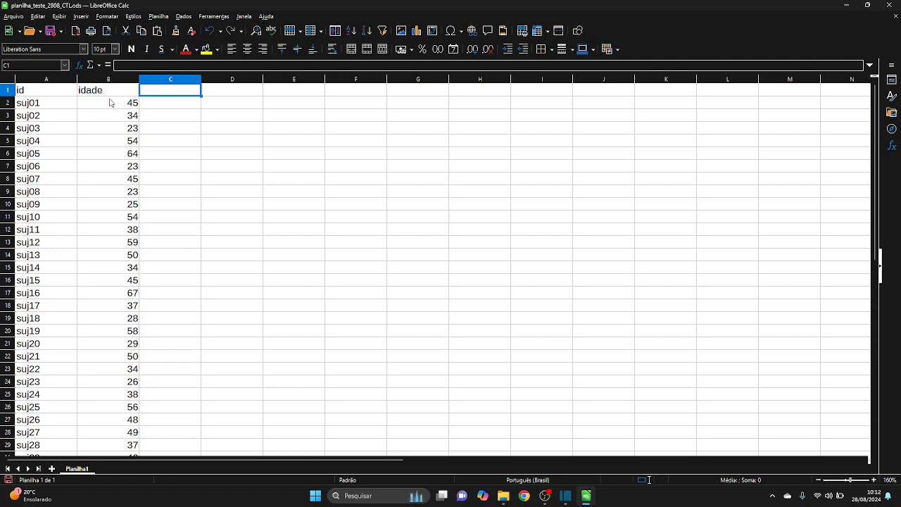
{"action": "key", "text": "Right"}
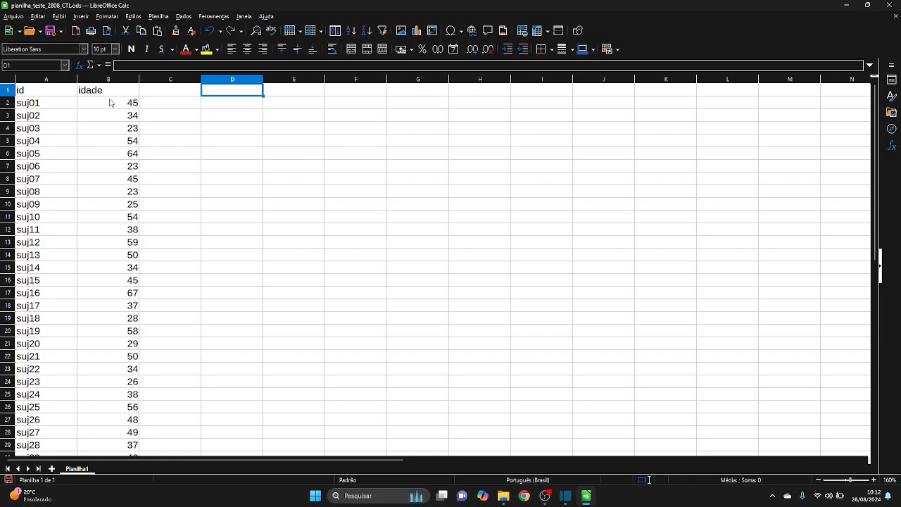
{"action": "type", "text": "id"}
{"action": "key", "text": "Return"}
{"action": "type", "text": "a"}
{"action": "key", "text": "BackSpace"}
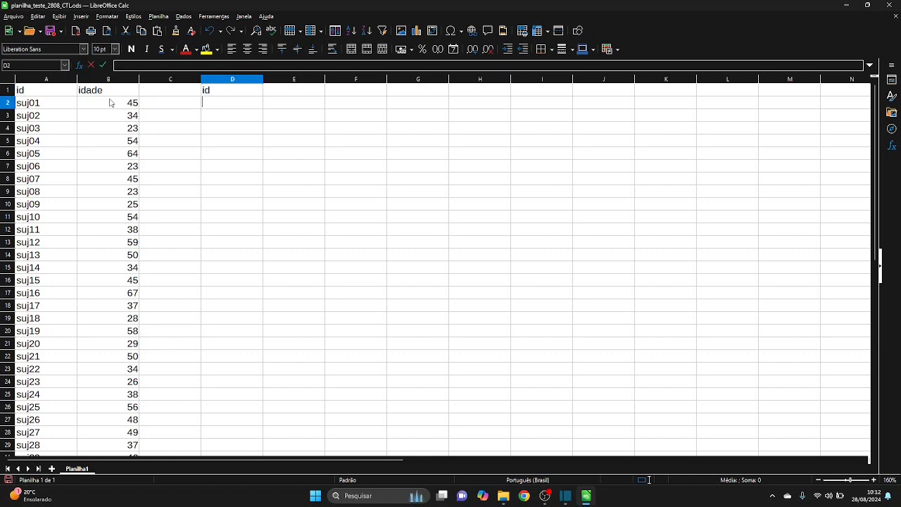
{"action": "type", "text": "suj01"}
{"action": "key", "text": "Up"}
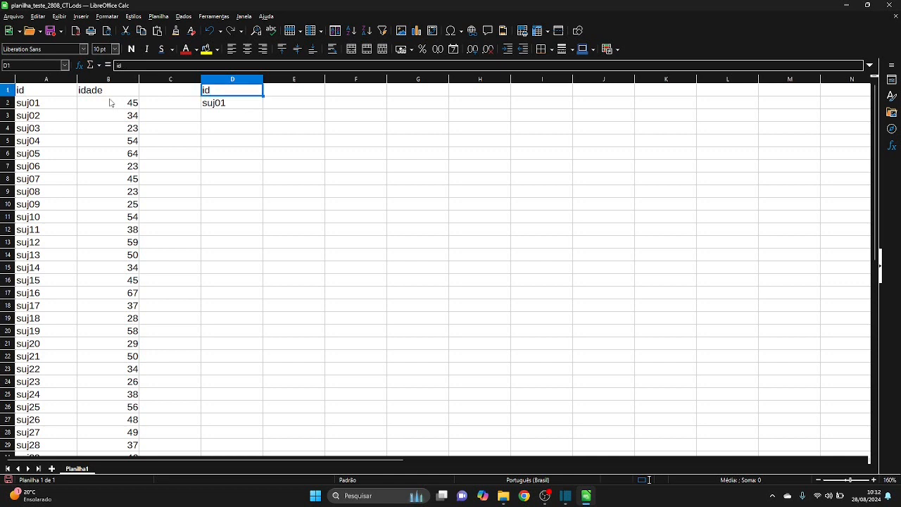
Clear the contents of cells D1 and D2.
{"action": "key", "text": "Delete"}
{"action": "key", "text": "Down"}
{"action": "key", "text": "Delete"}
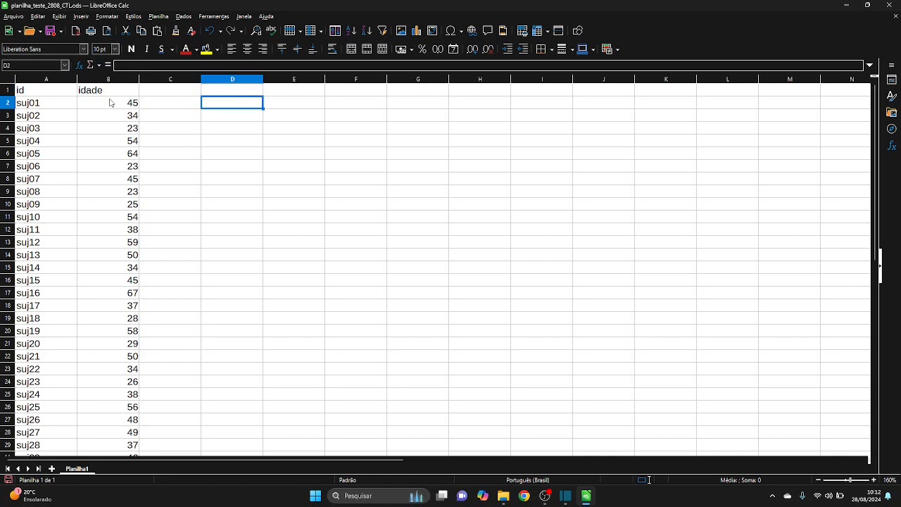
Enter the column header grupo in cell C1.
{"action": "key", "text": "Up"}
{"action": "key", "text": "Left"}
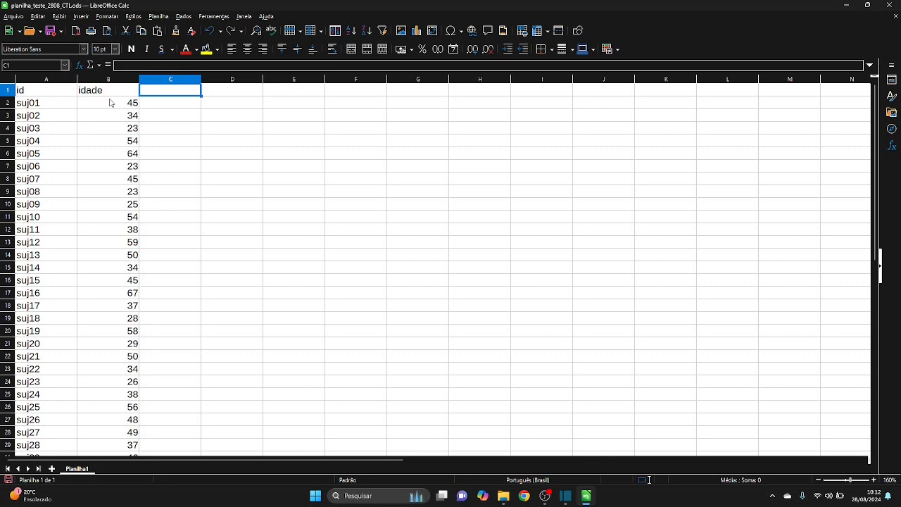
{"action": "type", "text": "grupo"}
{"action": "key", "text": "Return"}
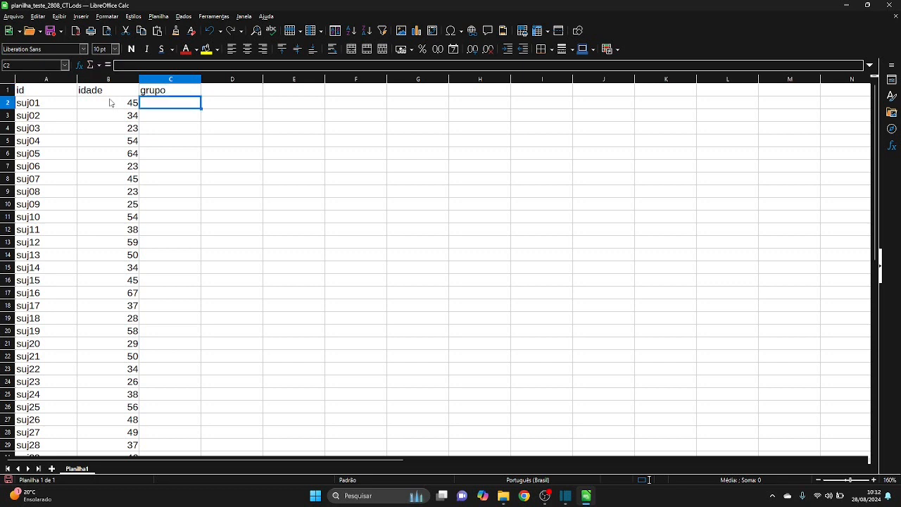
Enter group A in cell C2 for suj01 and group B in C3 for suj02.
{"action": "left_click", "coordinate": [110, 103]}
{"action": "key", "text": "Right"}
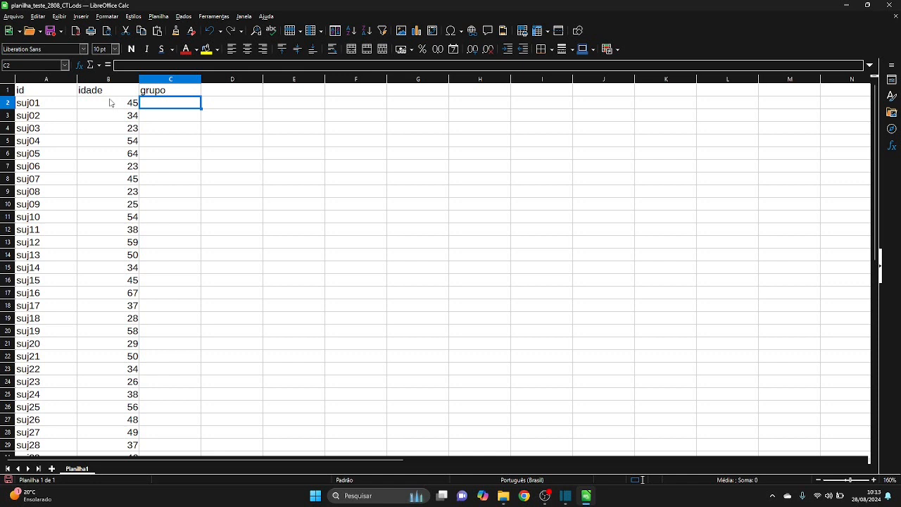
{"action": "type", "text": "A"}
{"action": "key", "text": "Return"}
{"action": "type", "text": "B"}
{"action": "key", "text": "Return"}
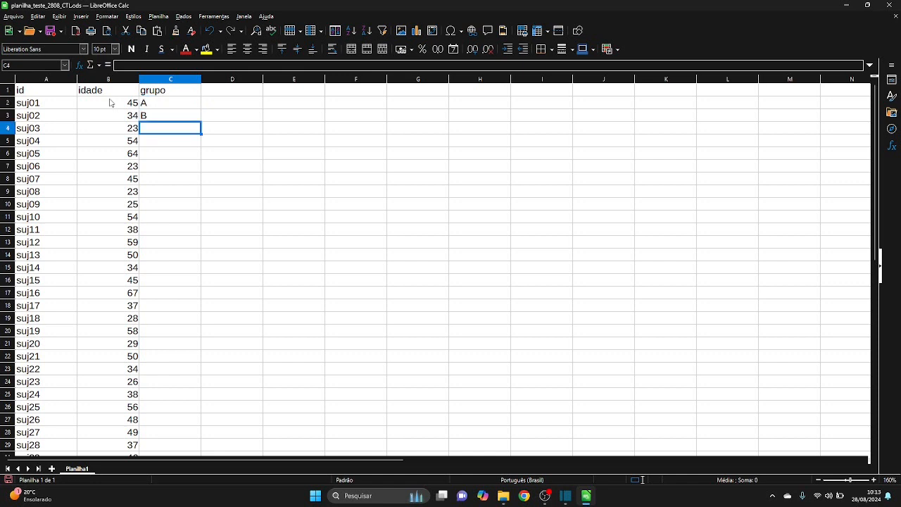
Enter group A in cell C4 for suj03 and group B in C5 for suj04.
{"action": "key", "text": "Up"}
{"action": "key", "text": "Up"}
{"action": "key", "text": "Down"}
{"action": "key", "text": "Down"}
{"action": "type", "text": "A"}
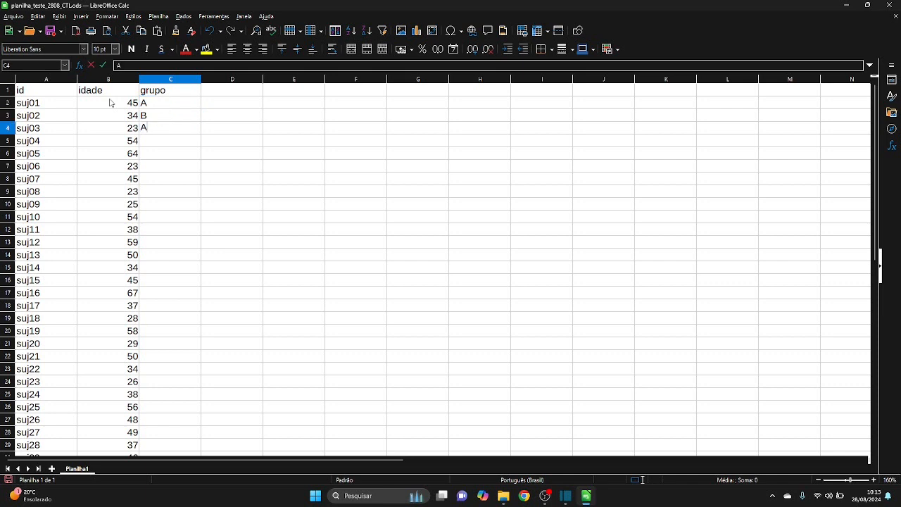
{"action": "key", "text": "Return"}
{"action": "type", "text": "B"}
{"action": "key", "text": "Up"}
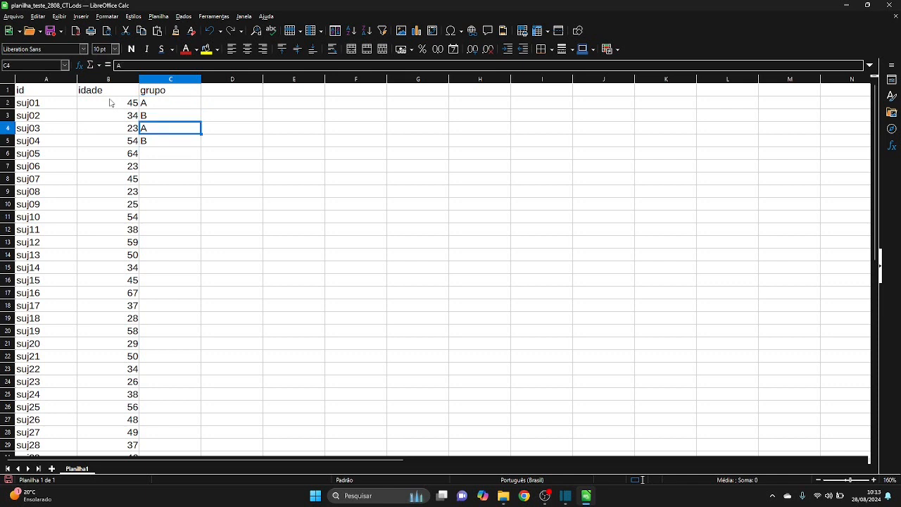
Extend the alternating A/B pattern from C2:C5 down to C31 for suj30 and save the spreadsheet.
{"action": "key", "text": "Up"}
{"action": "key", "text": "Up"}
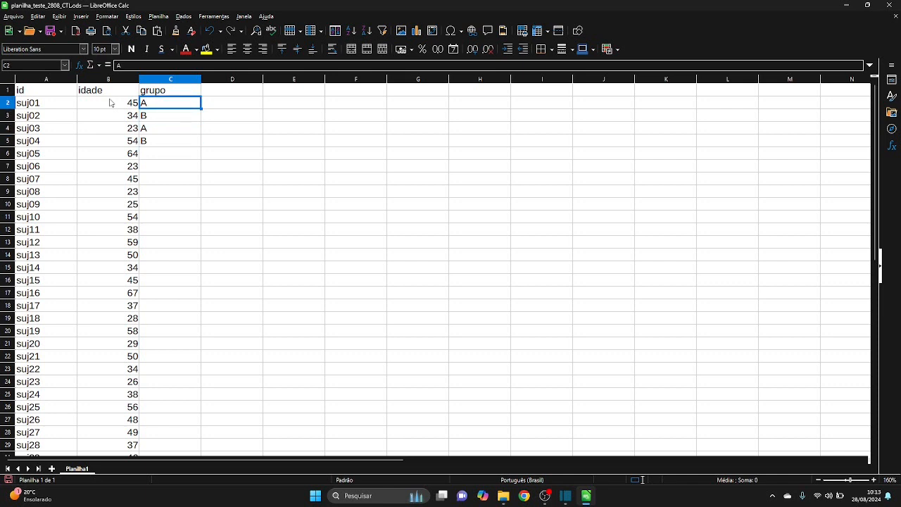
{"action": "key", "text": "shift+Down"}
{"action": "key", "text": "shift+Down"}
{"action": "key", "text": "shift+Down"}
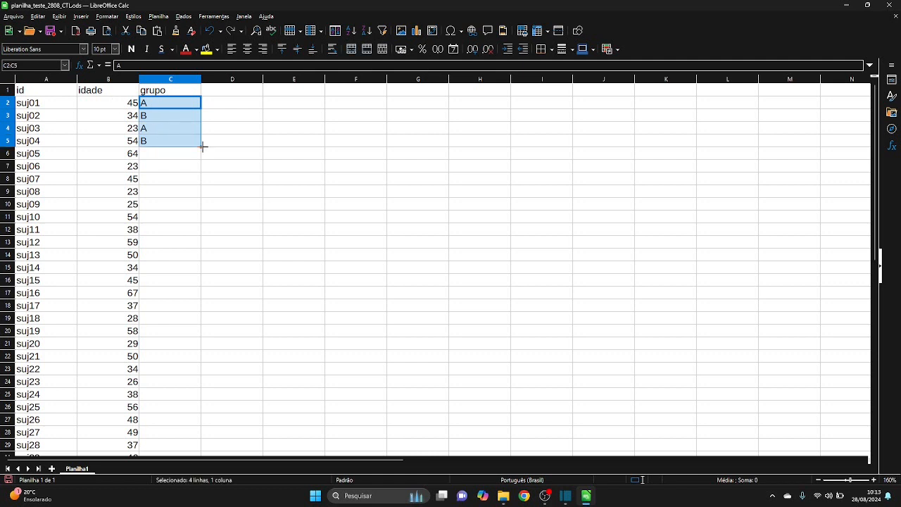
{"action": "left_click_drag", "start_coordinate": [202, 146], "coordinate": [186, 396]}
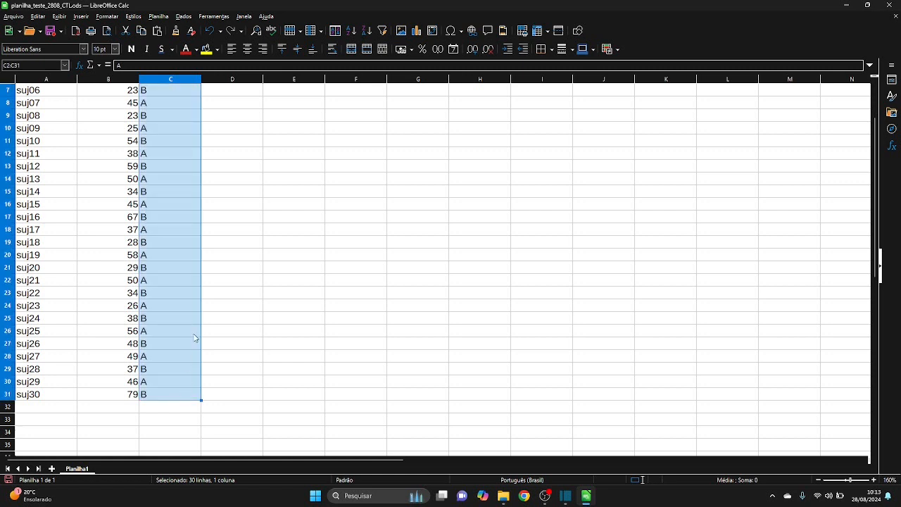
{"action": "scroll", "coordinate": [194, 305], "scroll_direction": "up", "scroll_amount": 2}
{"action": "left_click", "coordinate": [237, 223]}
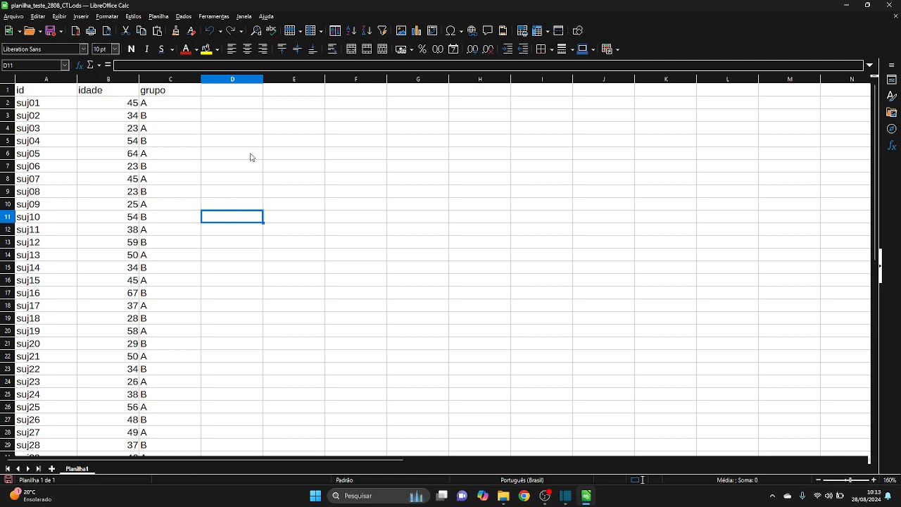
{"action": "left_click", "coordinate": [50, 31]}
Find JASP 0.18.3.0 among the installed applications and launch it.
{"action": "left_click", "coordinate": [359, 496]}
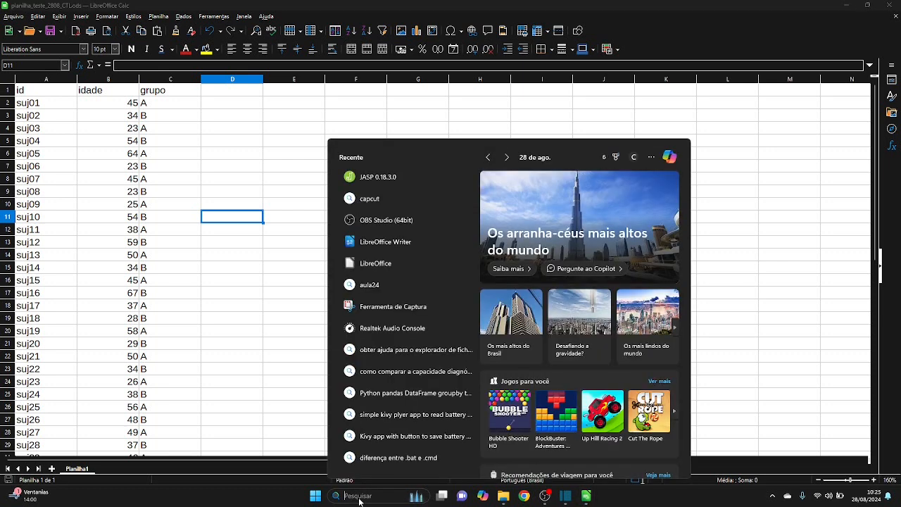
{"action": "type", "text": "jasp"}
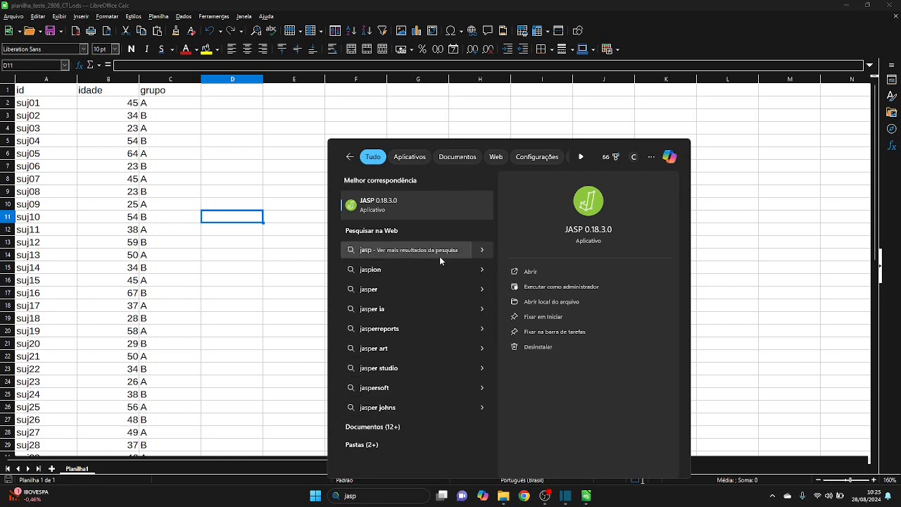
{"action": "left_click", "coordinate": [399, 207]}
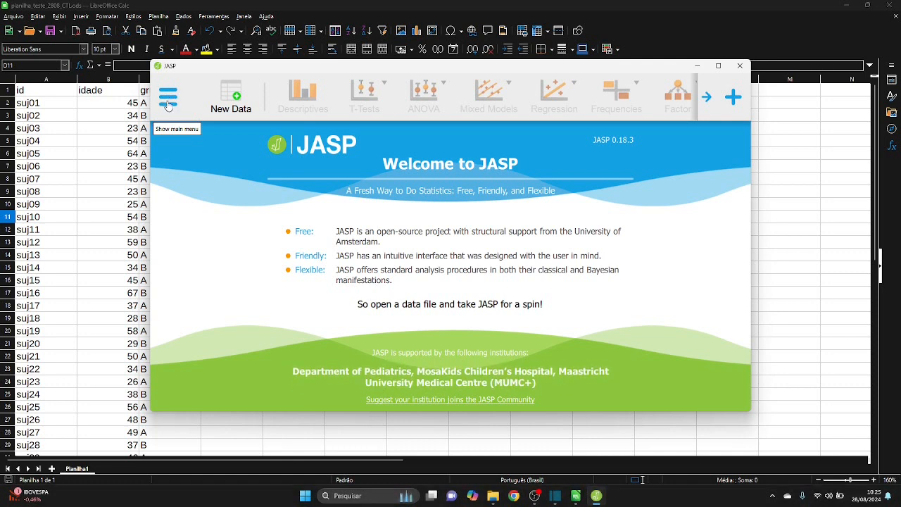
Open planilha_teste_2808_CTL.ods from the dados folder of Projeto base on the computer and look through its rows.
{"action": "left_click", "coordinate": [167, 104]}
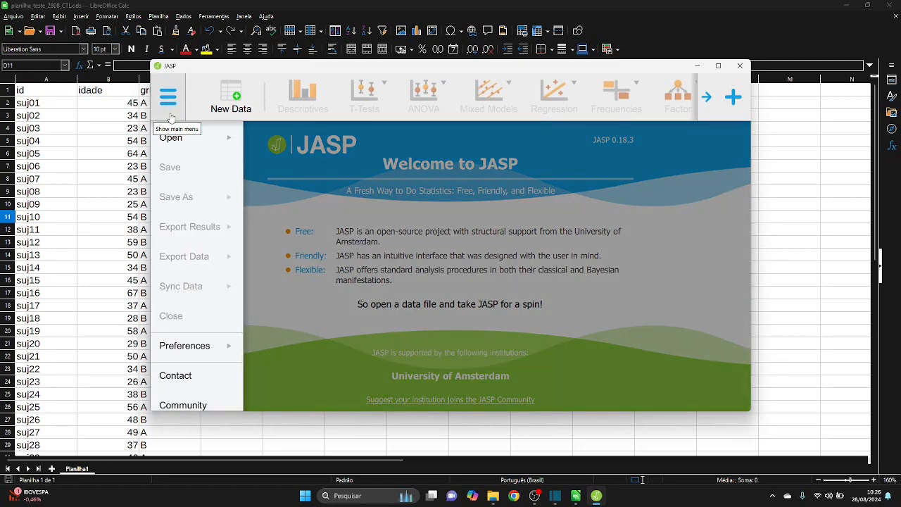
{"action": "left_click", "coordinate": [181, 141]}
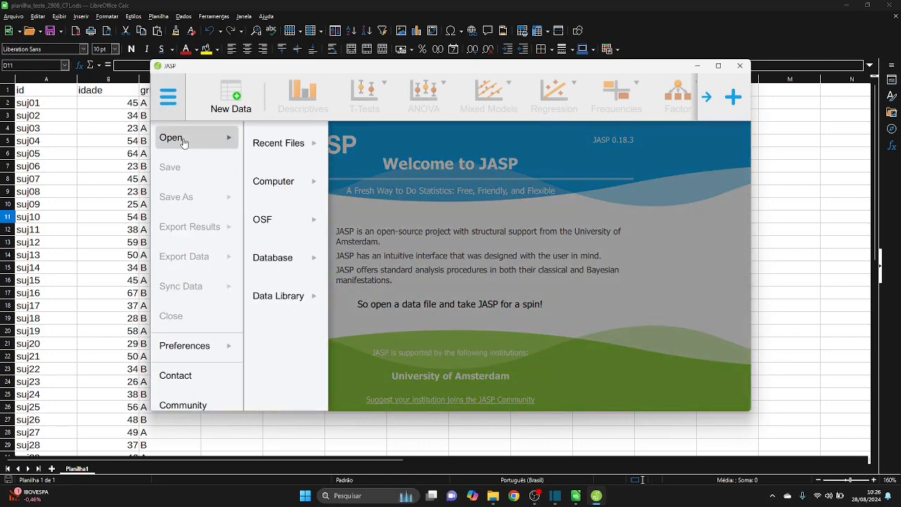
{"action": "left_click", "coordinate": [280, 144]}
{"action": "left_click", "coordinate": [282, 184]}
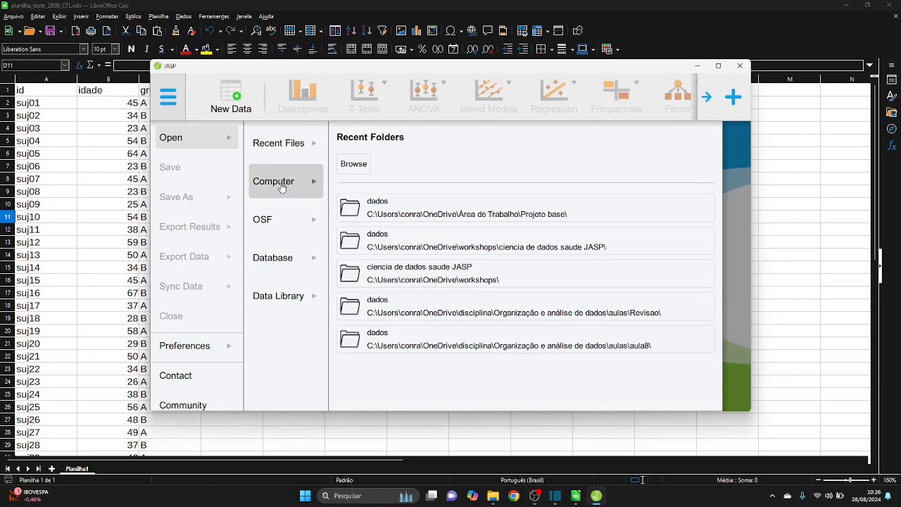
{"action": "left_click", "coordinate": [359, 173]}
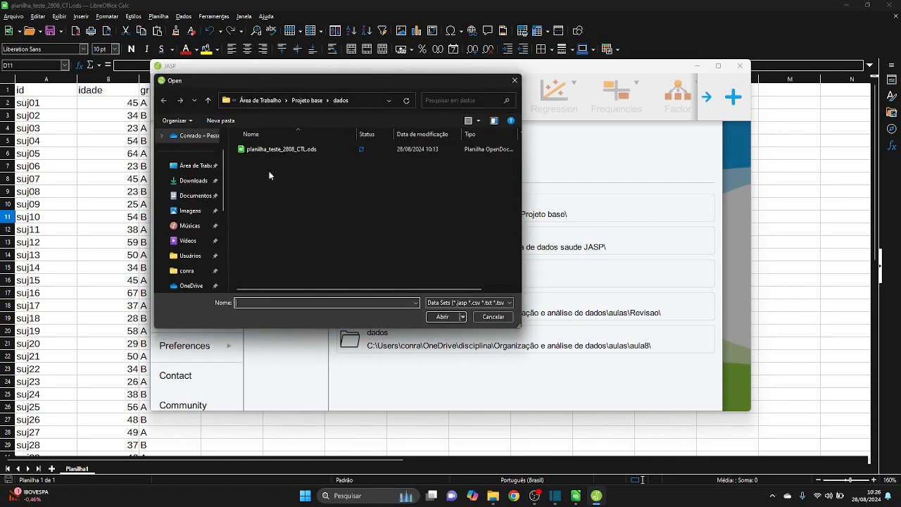
{"action": "left_click", "coordinate": [196, 169]}
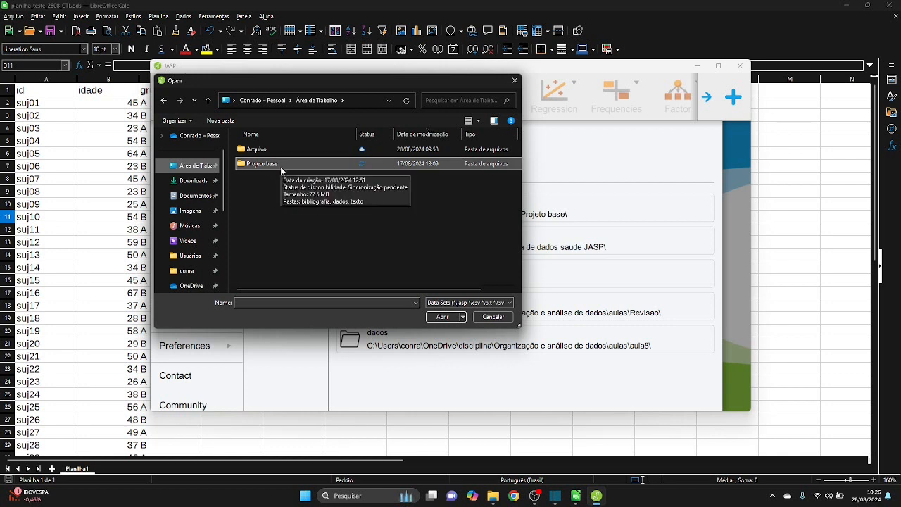
{"action": "double_click", "coordinate": [262, 163]}
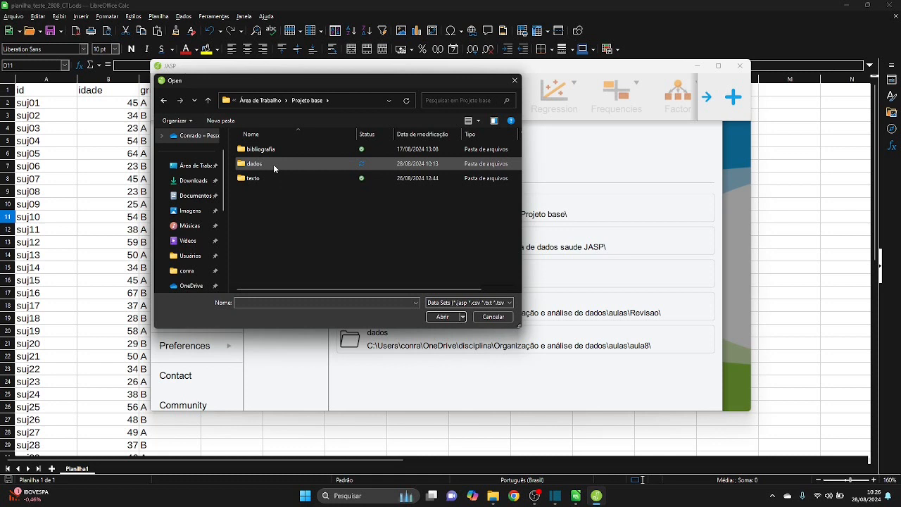
{"action": "double_click", "coordinate": [266, 164]}
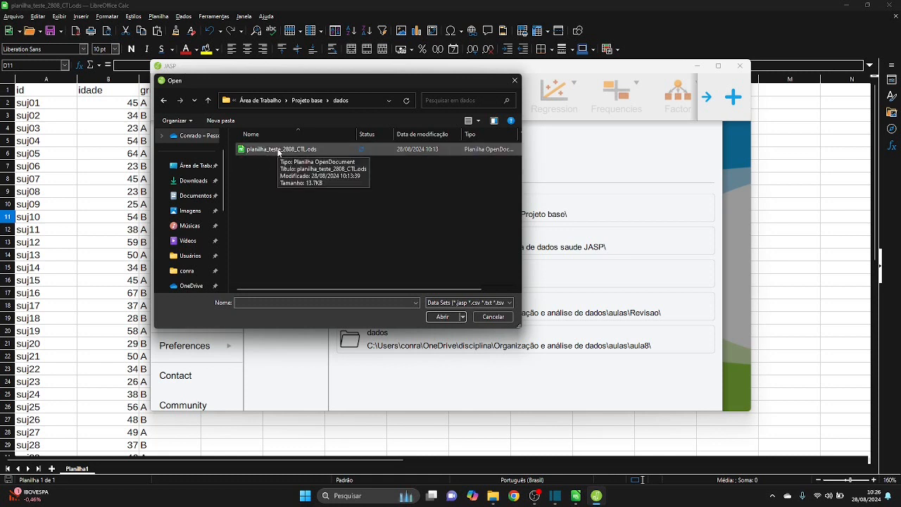
{"action": "double_click", "coordinate": [282, 149]}
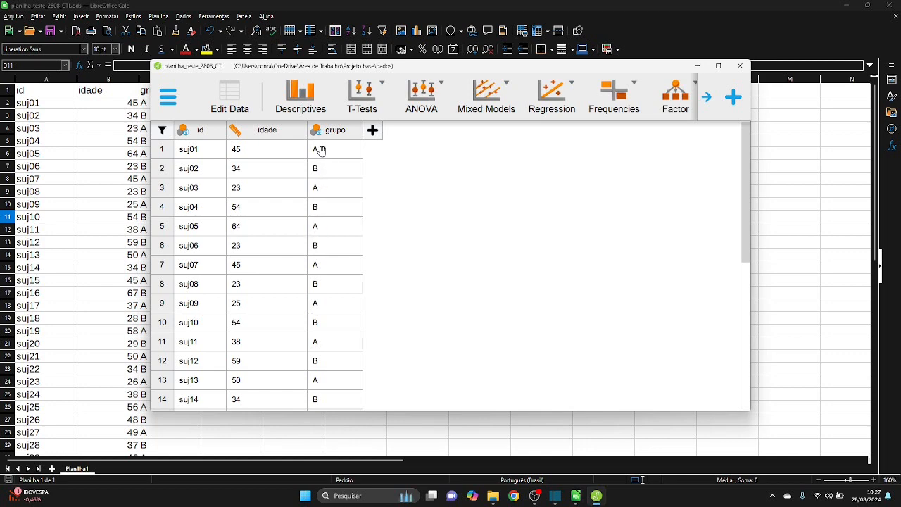
{"action": "scroll", "coordinate": [316, 267], "scroll_direction": "down", "scroll_amount": 6}
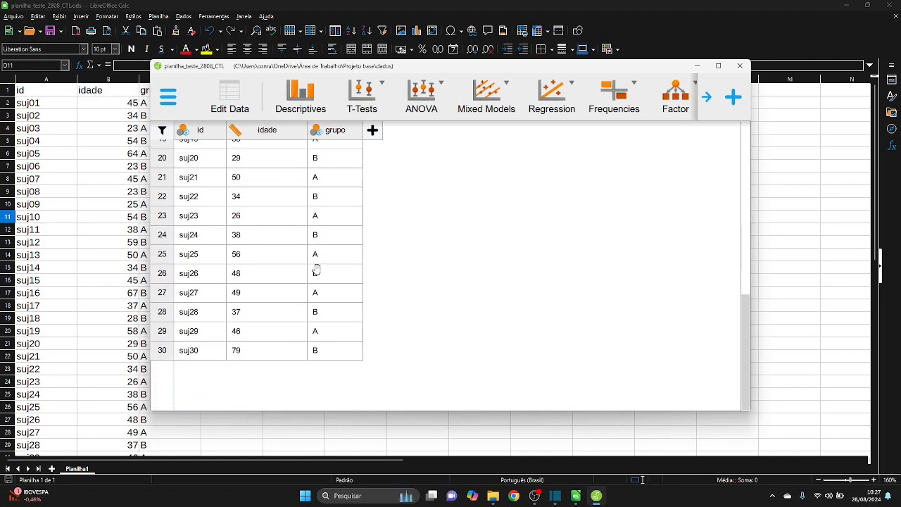
{"action": "scroll", "coordinate": [316, 271], "scroll_direction": "up", "scroll_amount": 6}
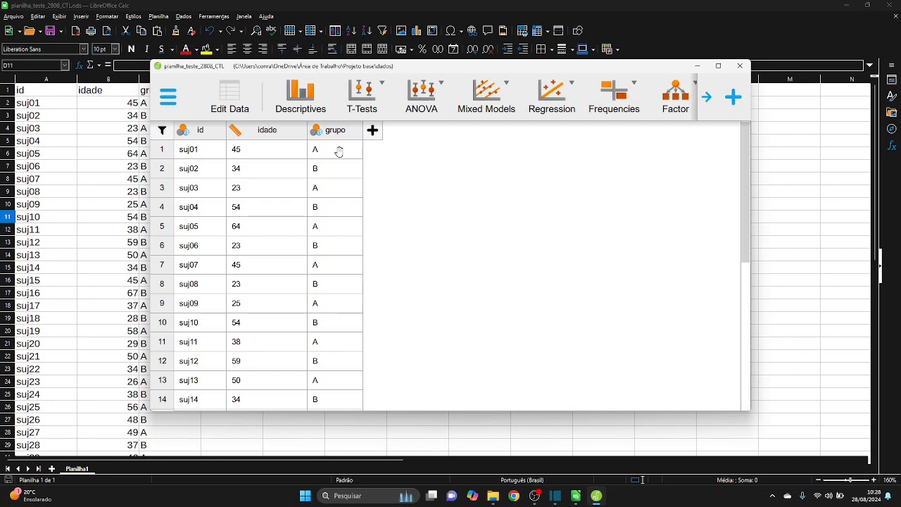
Start a Descriptive Statistics analysis and maximize the JASP window.
{"action": "left_click", "coordinate": [299, 103]}
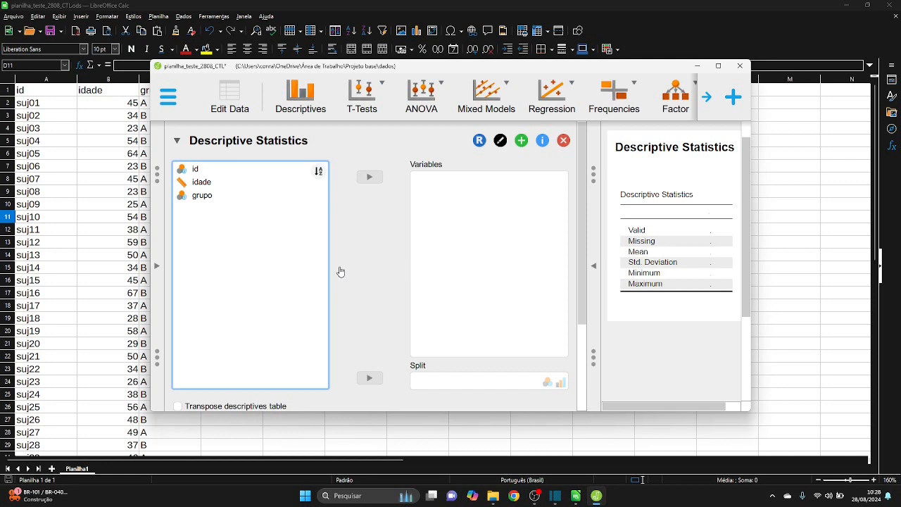
{"action": "left_click", "coordinate": [158, 272]}
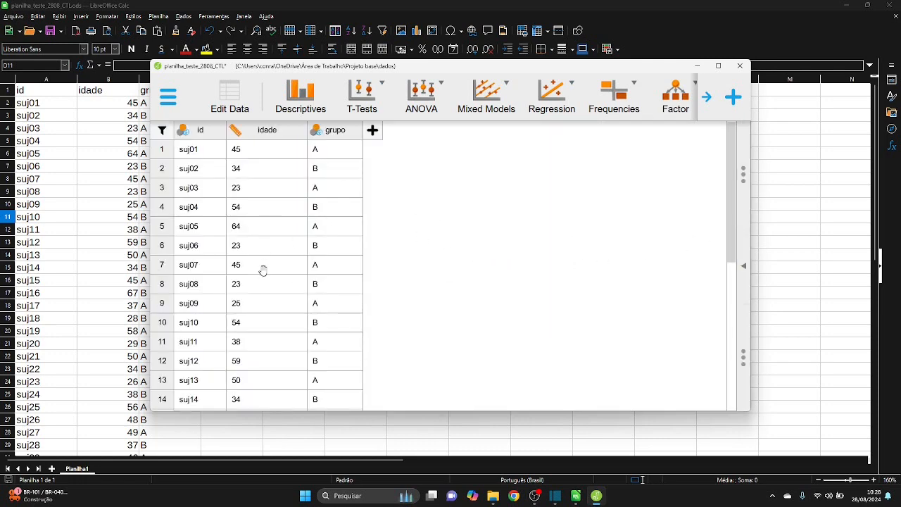
{"action": "left_click", "coordinate": [717, 66]}
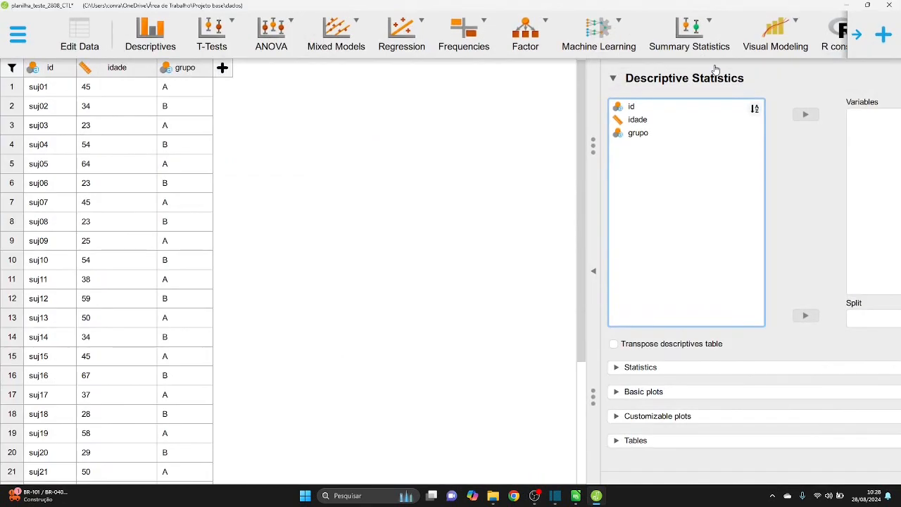
Examine the analysis options, the results area and the data table in turn, ending on the Descriptive Statistics options.
{"action": "left_click", "coordinate": [595, 272]}
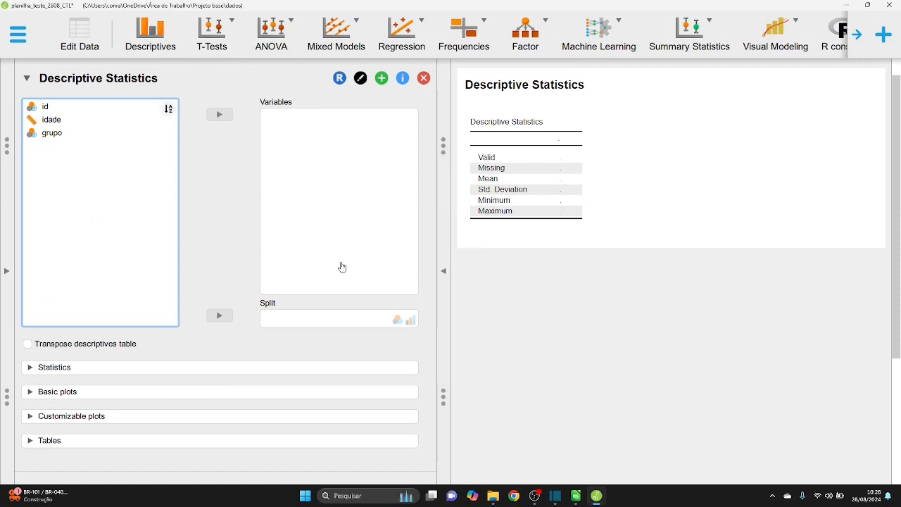
{"action": "left_click", "coordinate": [444, 270]}
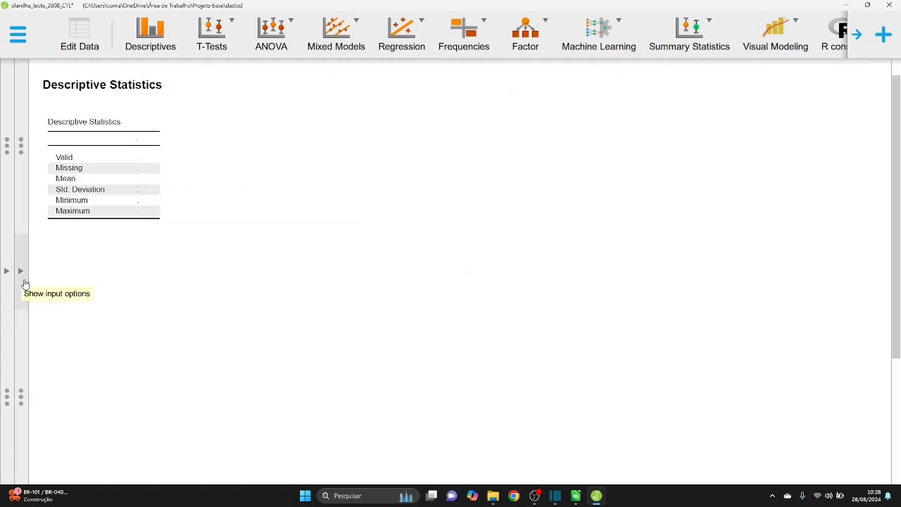
{"action": "left_click", "coordinate": [25, 283]}
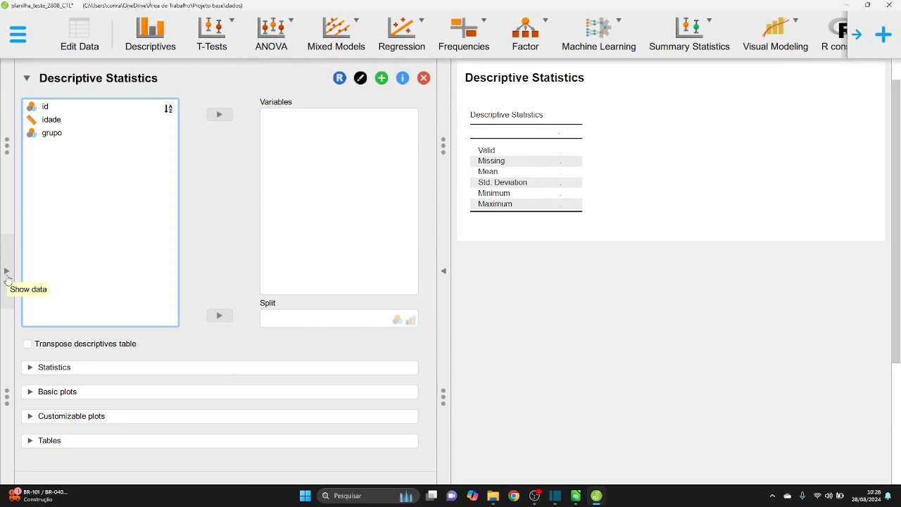
{"action": "left_click", "coordinate": [9, 280]}
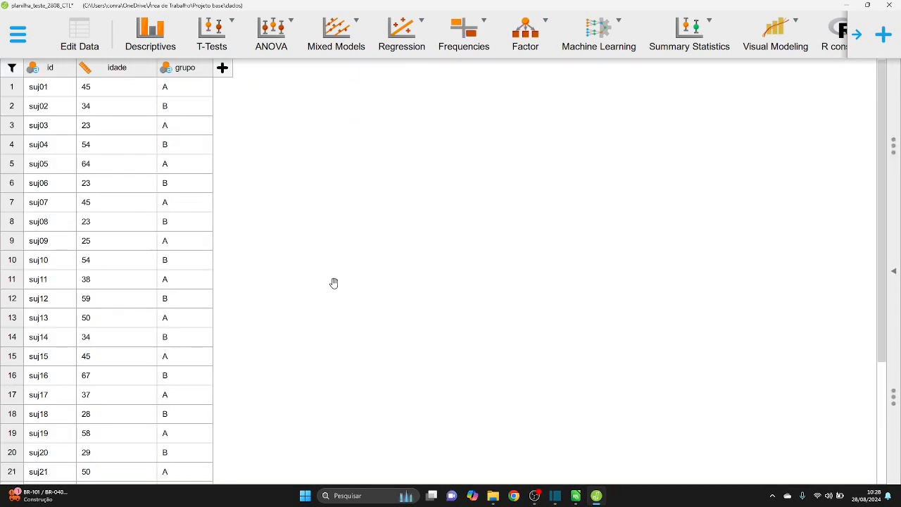
{"action": "left_click", "coordinate": [892, 274]}
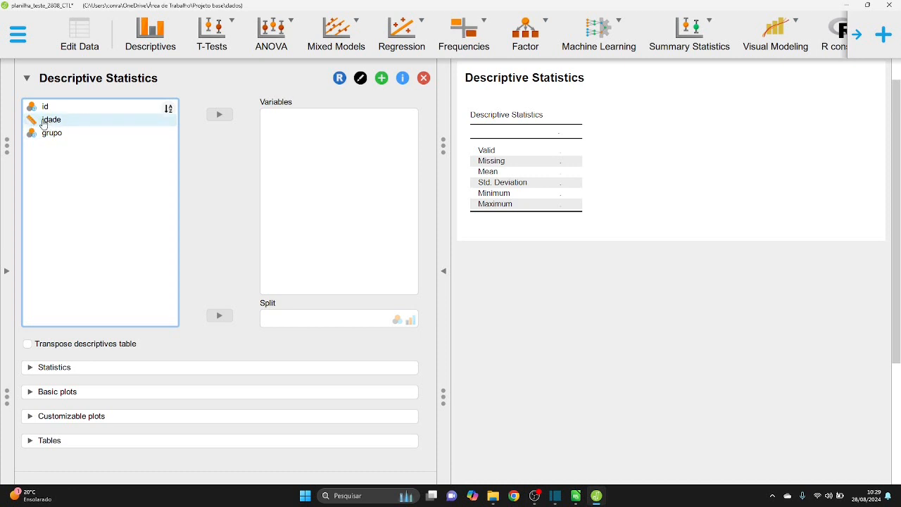
Assign idade as the analysed variable and split the descriptive statistics by grupo.
{"action": "left_click", "coordinate": [44, 126]}
{"action": "left_click_drag", "start_coordinate": [43, 125], "coordinate": [294, 128]}
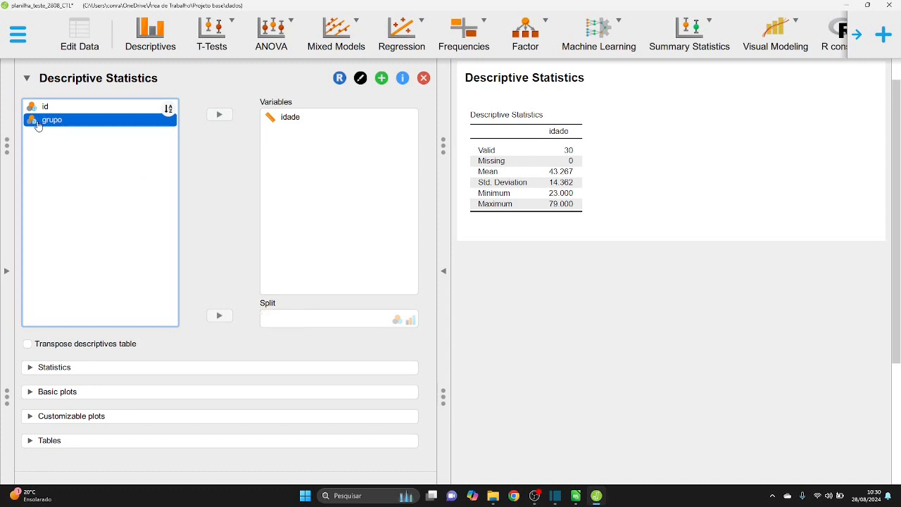
{"action": "left_click_drag", "start_coordinate": [36, 124], "coordinate": [283, 325]}
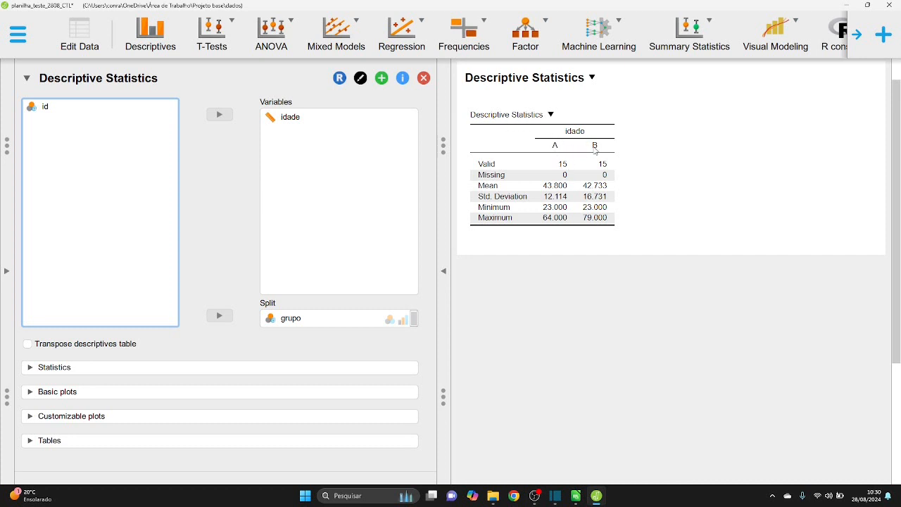
Enable distribution plots for idade, view the histograms of groups A and B, and collapse the basic plot options.
{"action": "left_click", "coordinate": [52, 394]}
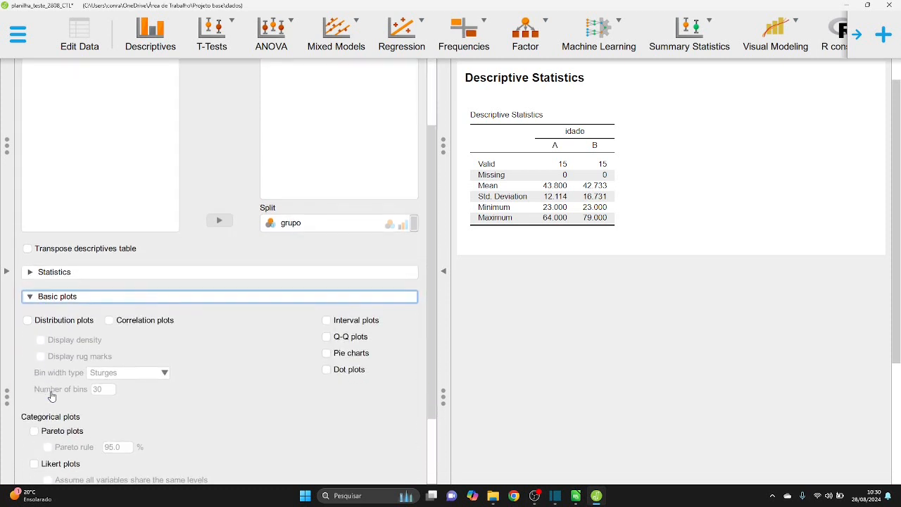
{"action": "left_click", "coordinate": [28, 321]}
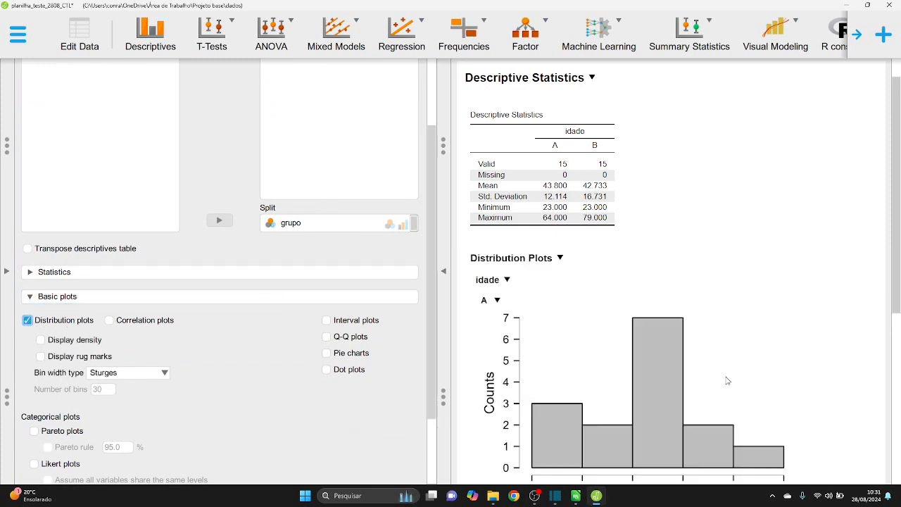
{"action": "scroll", "coordinate": [726, 380], "scroll_direction": "down", "scroll_amount": 3}
{"action": "scroll", "coordinate": [727, 380], "scroll_direction": "down", "scroll_amount": 3}
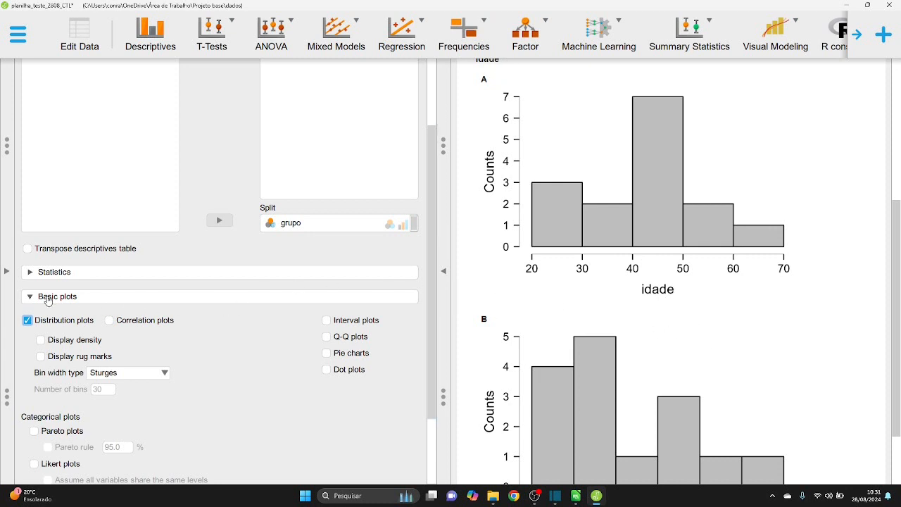
{"action": "scroll", "coordinate": [145, 348], "scroll_direction": "down", "scroll_amount": 3}
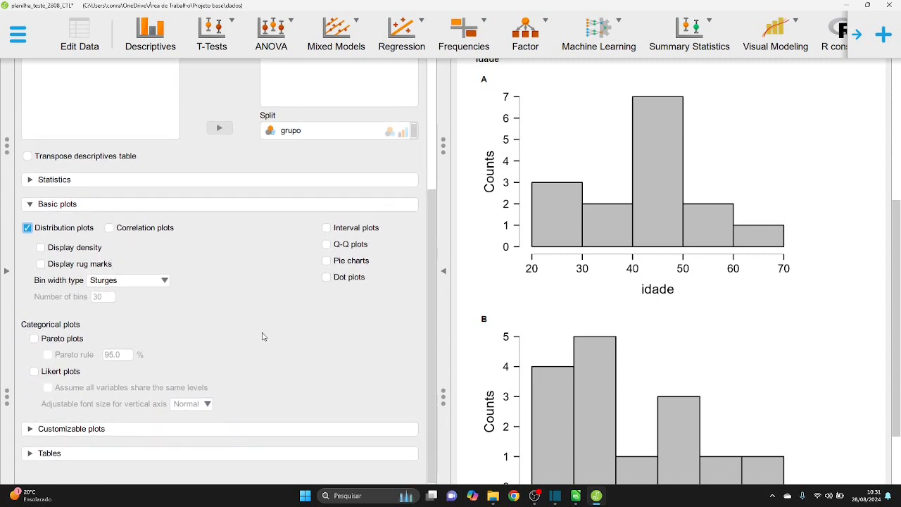
{"action": "scroll", "coordinate": [117, 336], "scroll_direction": "up", "scroll_amount": 5}
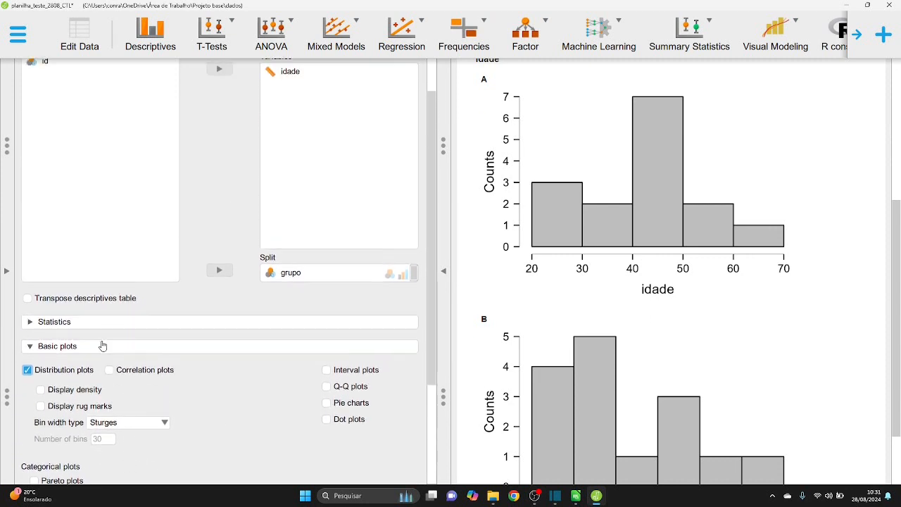
{"action": "left_click", "coordinate": [103, 345]}
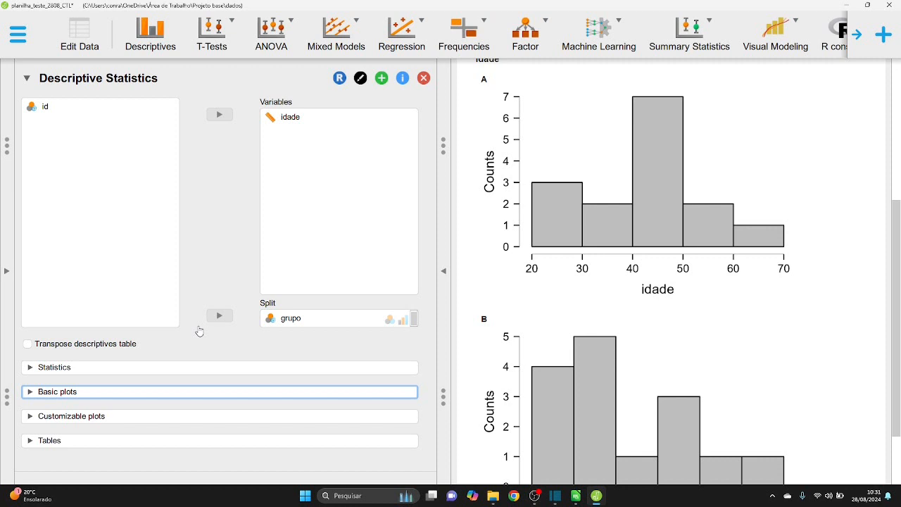
Check the data table and return to the Descriptive Statistics options and results.
{"action": "left_click", "coordinate": [8, 274]}
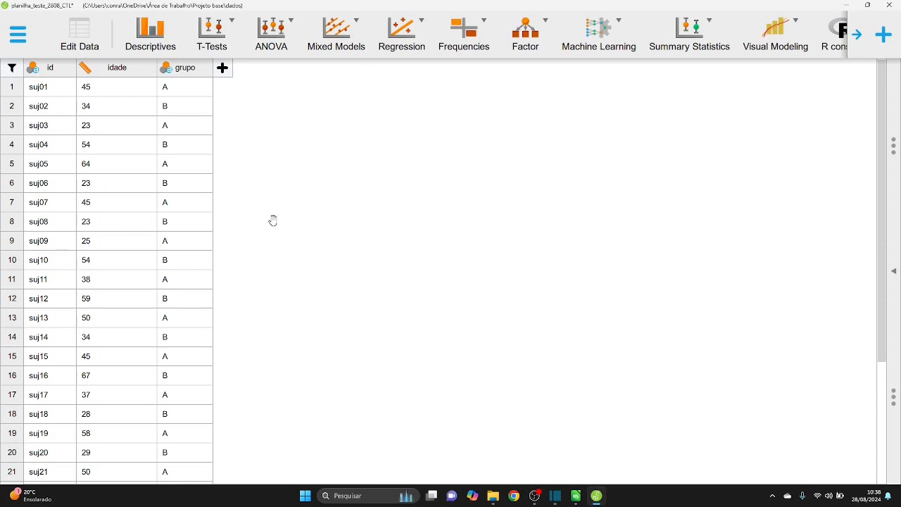
{"action": "left_click", "coordinate": [896, 265]}
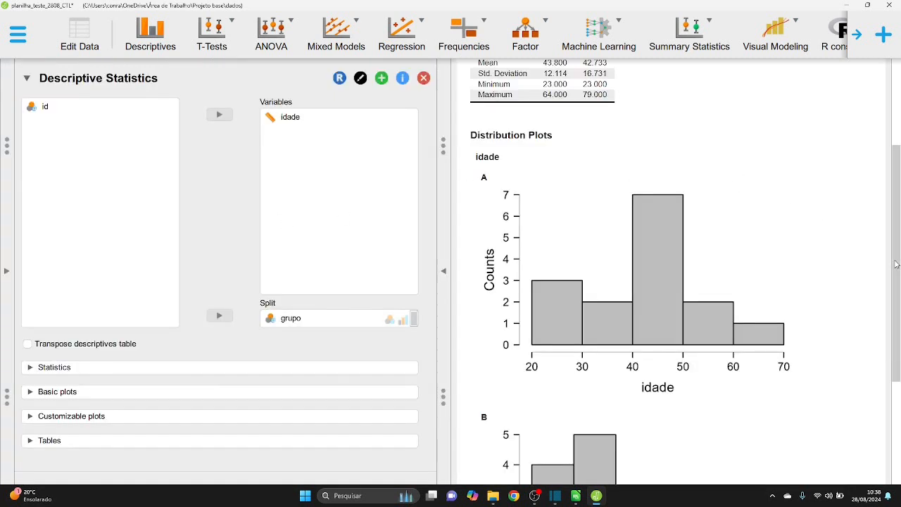
Remove the Valid and Missing counts from the descriptive statistics of idade and collapse the statistics options.
{"action": "left_click", "coordinate": [28, 79]}
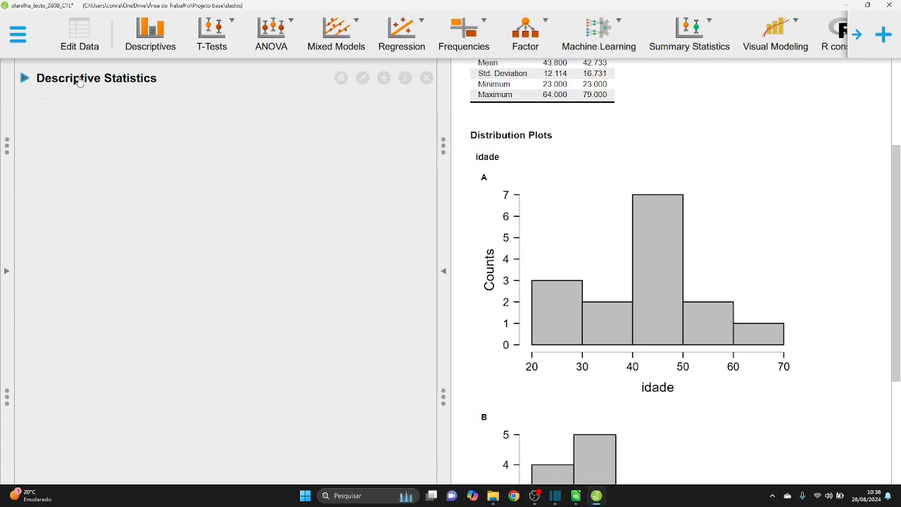
{"action": "left_click", "coordinate": [25, 83]}
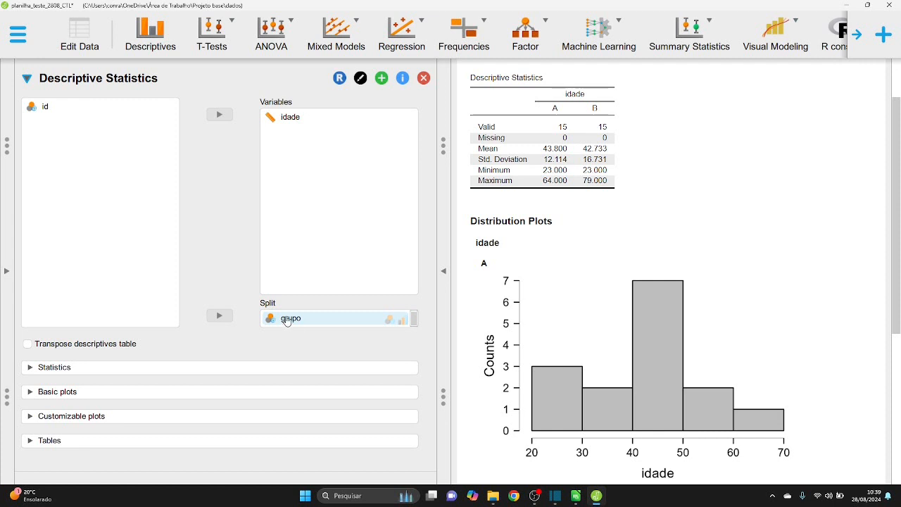
{"action": "left_click", "coordinate": [73, 368]}
{"action": "scroll", "coordinate": [160, 402], "scroll_direction": "down", "scroll_amount": 3}
{"action": "scroll", "coordinate": [160, 402], "scroll_direction": "down", "scroll_amount": 5}
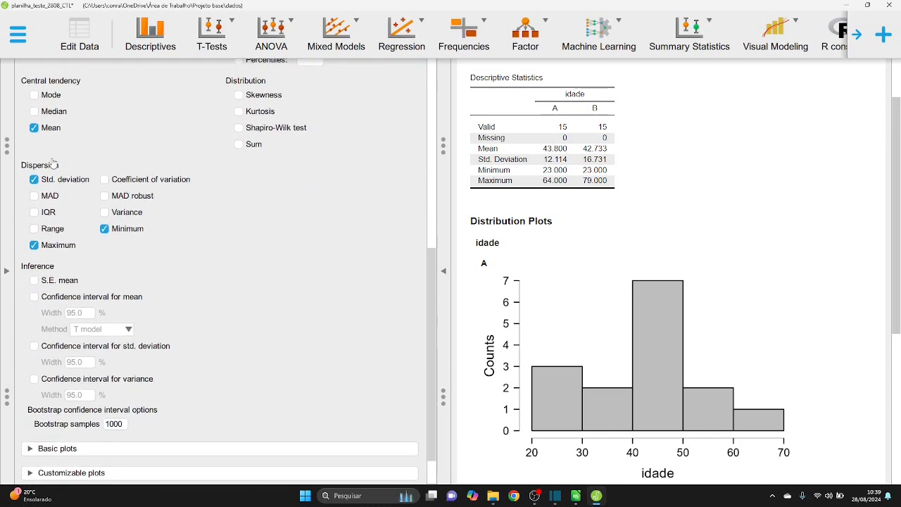
{"action": "scroll", "coordinate": [74, 191], "scroll_direction": "up", "scroll_amount": 5}
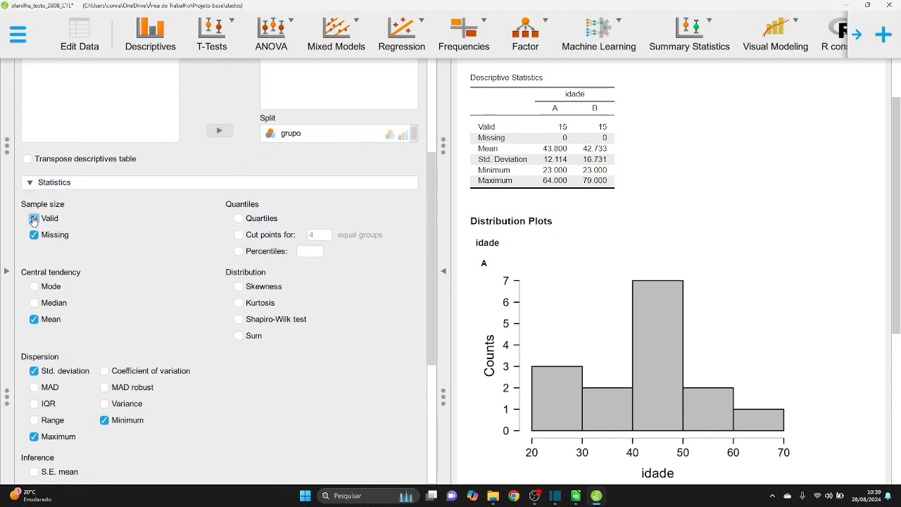
{"action": "left_click", "coordinate": [34, 219]}
{"action": "left_click", "coordinate": [33, 235]}
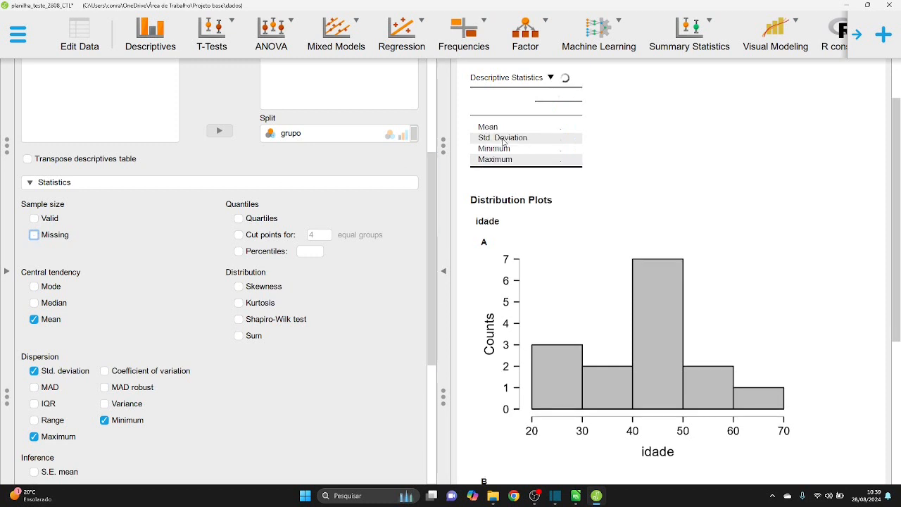
{"action": "left_click", "coordinate": [90, 188]}
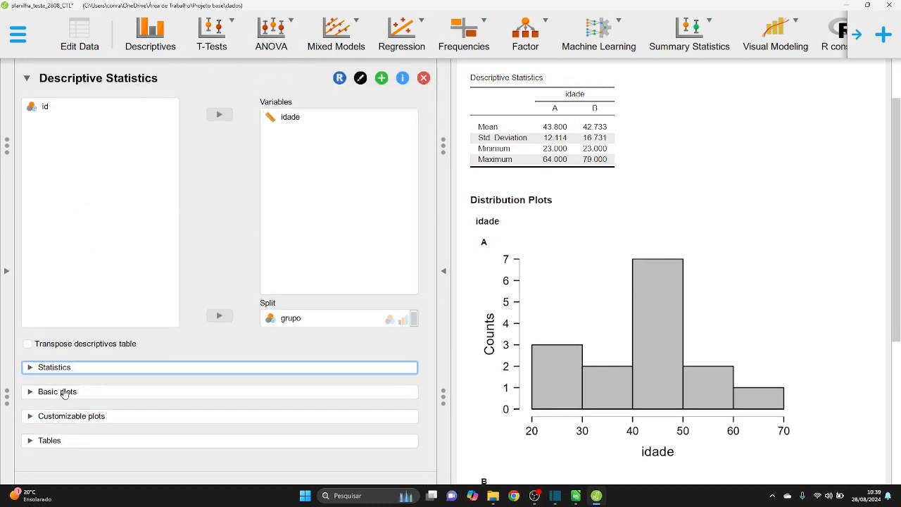
Review the basic plot options, collapse them and show the data table.
{"action": "left_click", "coordinate": [65, 390]}
{"action": "scroll", "coordinate": [160, 418], "scroll_direction": "down", "scroll_amount": 3}
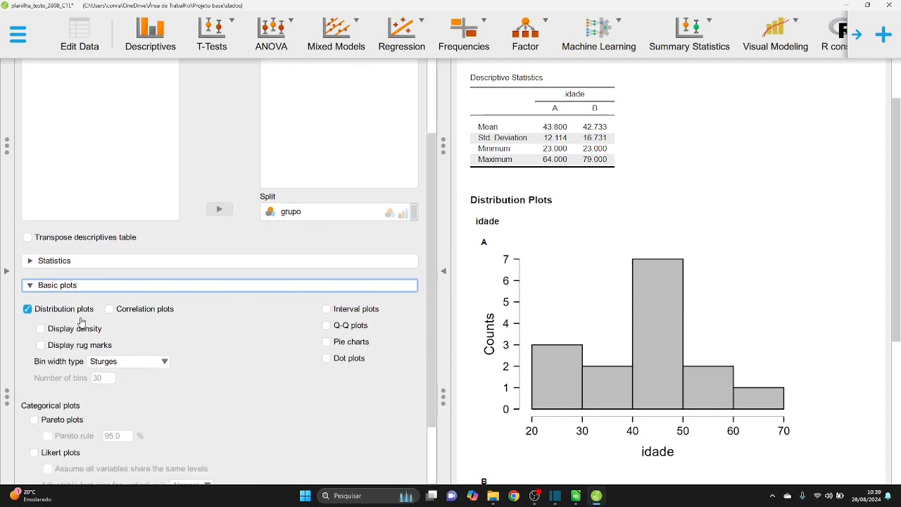
{"action": "scroll", "coordinate": [80, 345], "scroll_direction": "up", "scroll_amount": 3}
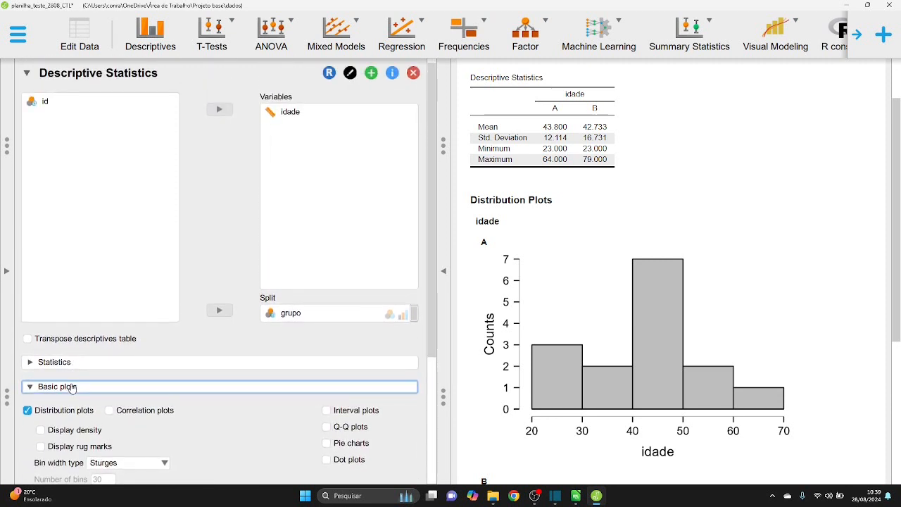
{"action": "left_click", "coordinate": [71, 386]}
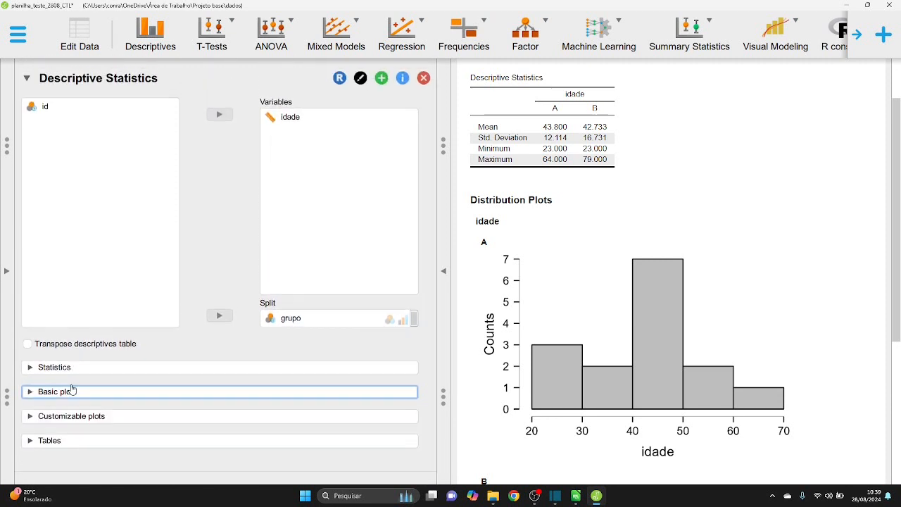
{"action": "left_click", "coordinate": [8, 272]}
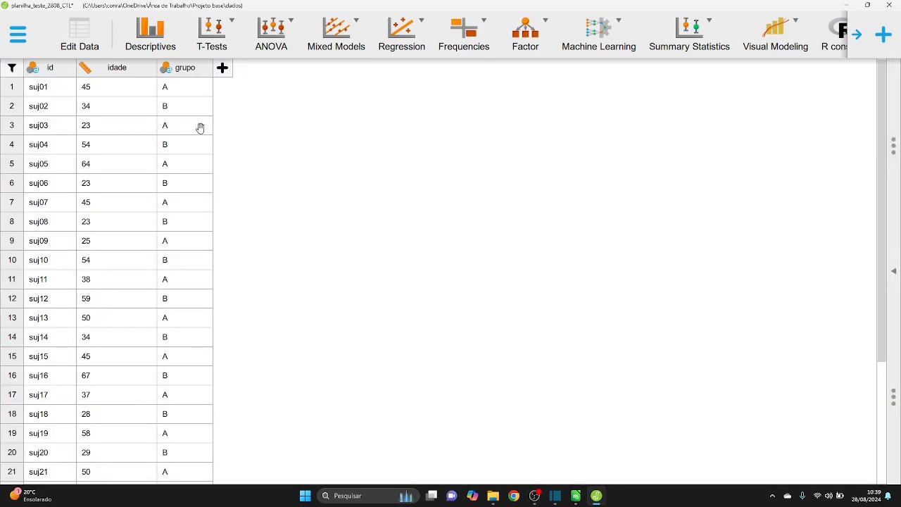
Check the OSF save location and open the dialog for saving the analysis as a JASP file on the computer.
{"action": "left_click", "coordinate": [21, 38]}
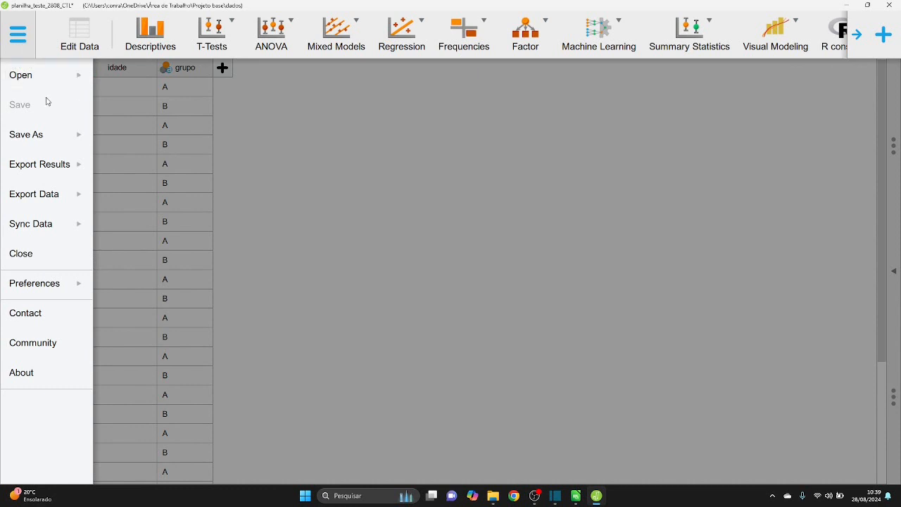
{"action": "left_click", "coordinate": [44, 141]}
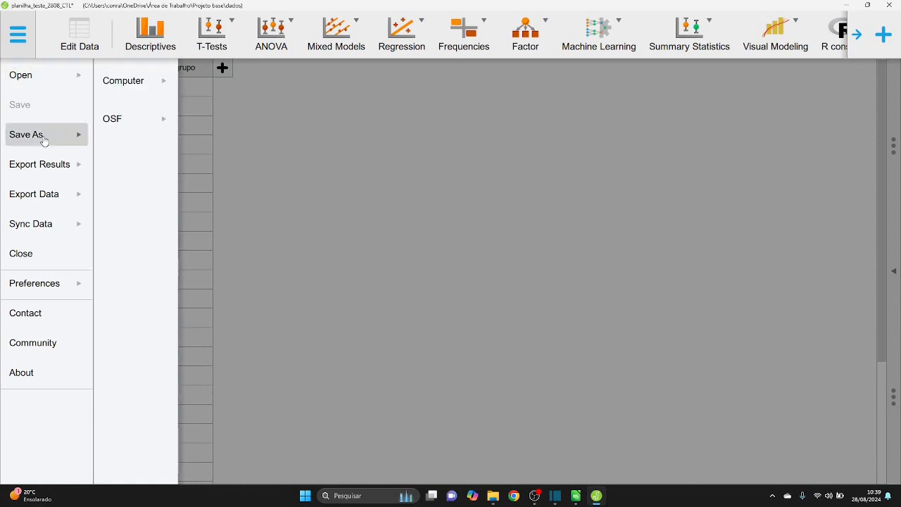
{"action": "left_click", "coordinate": [116, 121]}
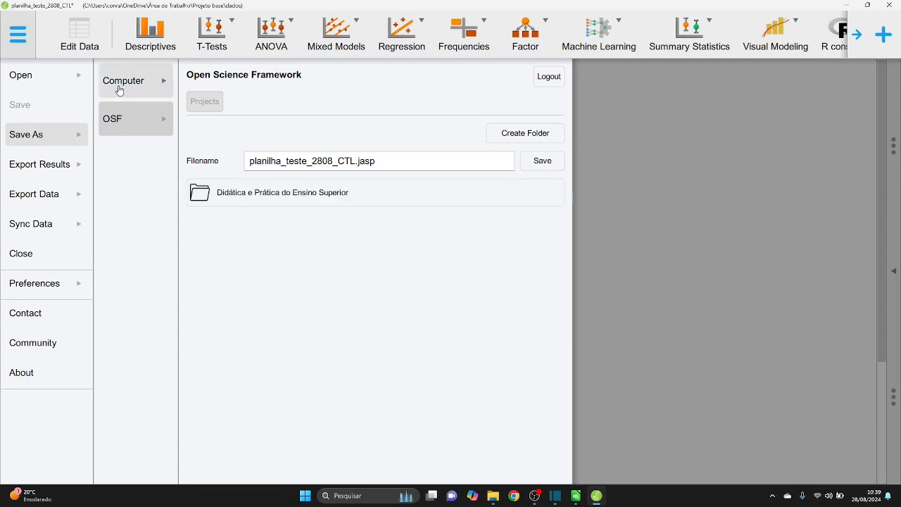
{"action": "left_click", "coordinate": [118, 85]}
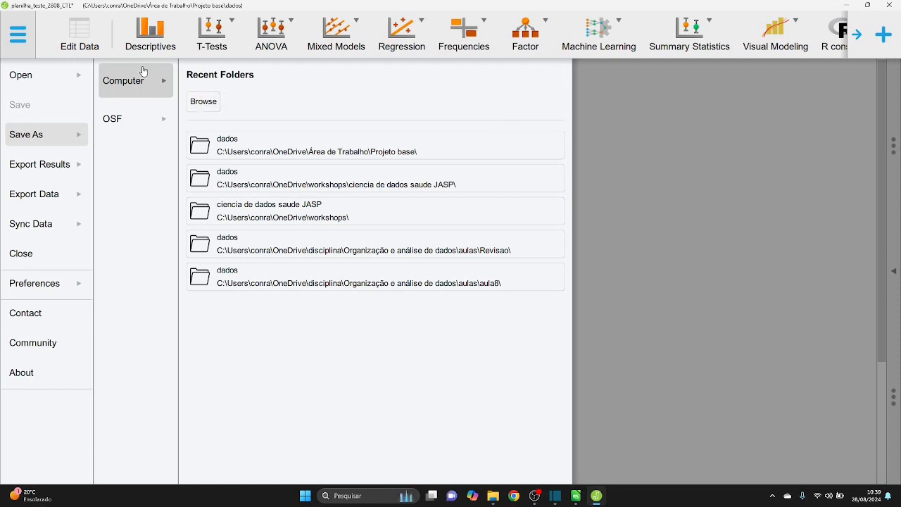
{"action": "left_click", "coordinate": [204, 102]}
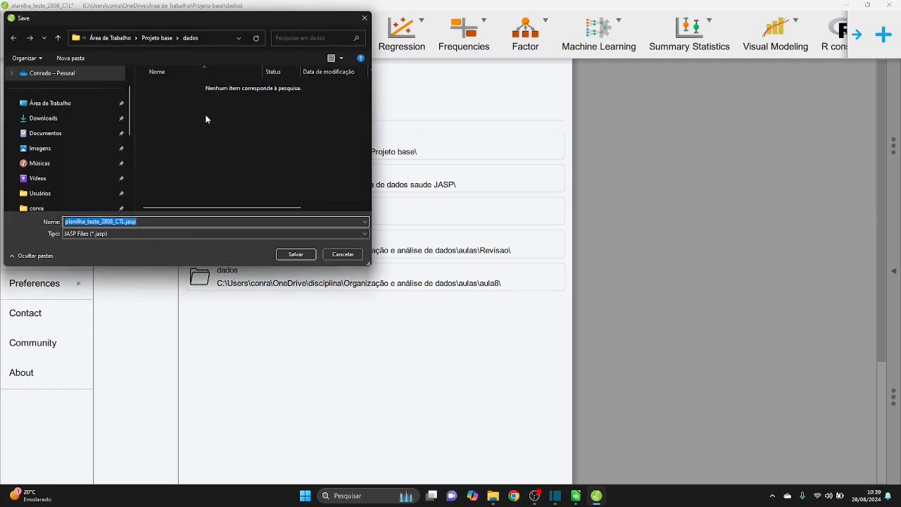
{"action": "left_click", "coordinate": [207, 115]}
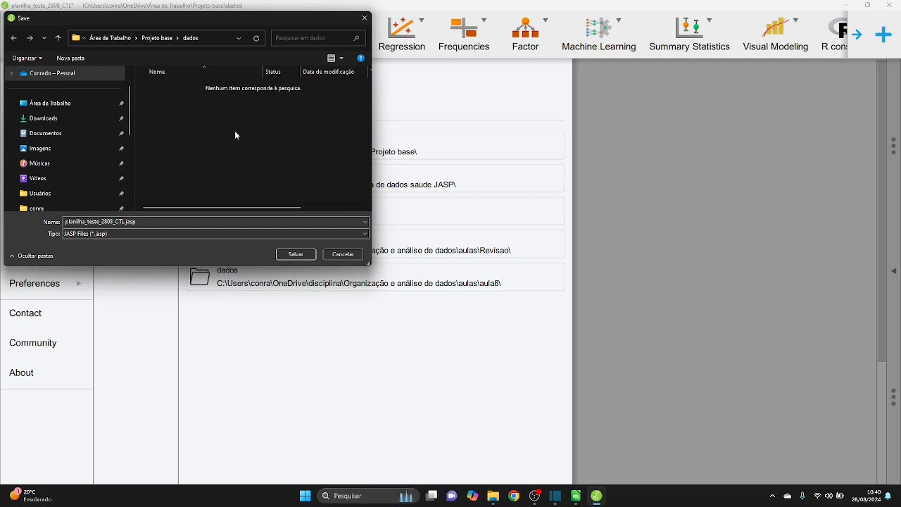
Create a folder named analise inside Projeto base and open it as the save location.
{"action": "left_click", "coordinate": [161, 40]}
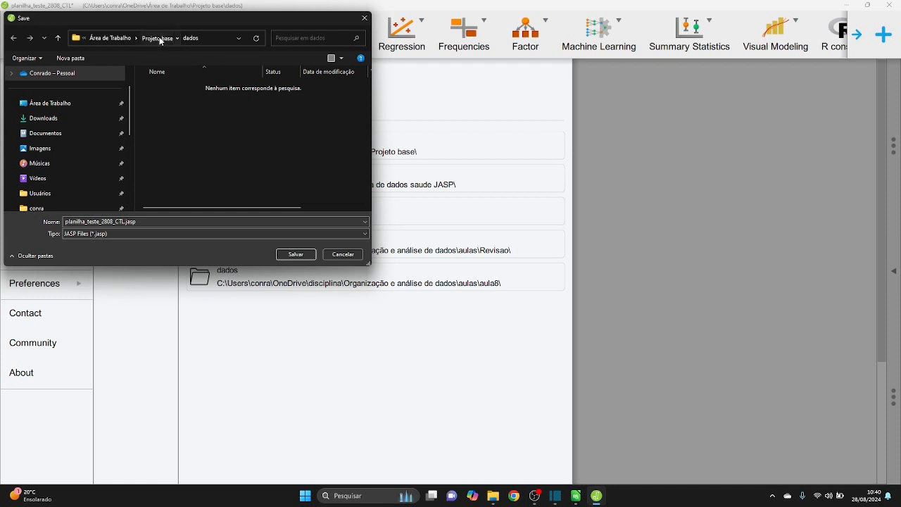
{"action": "right_click", "coordinate": [184, 147]}
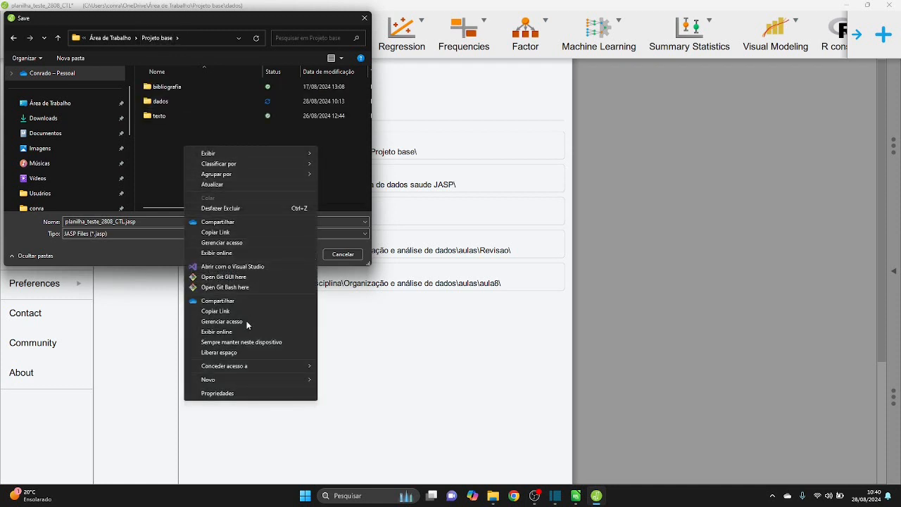
{"action": "mouse_move", "coordinate": [242, 380]}
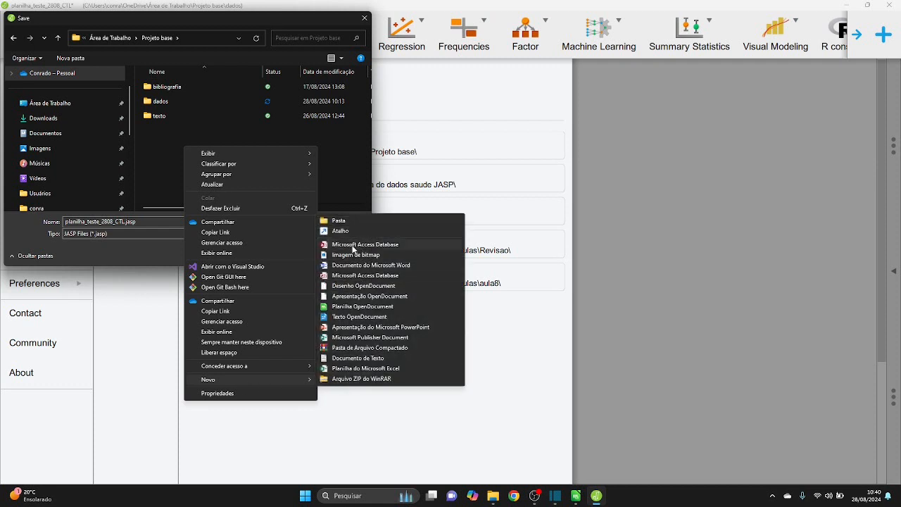
{"action": "left_click", "coordinate": [353, 223]}
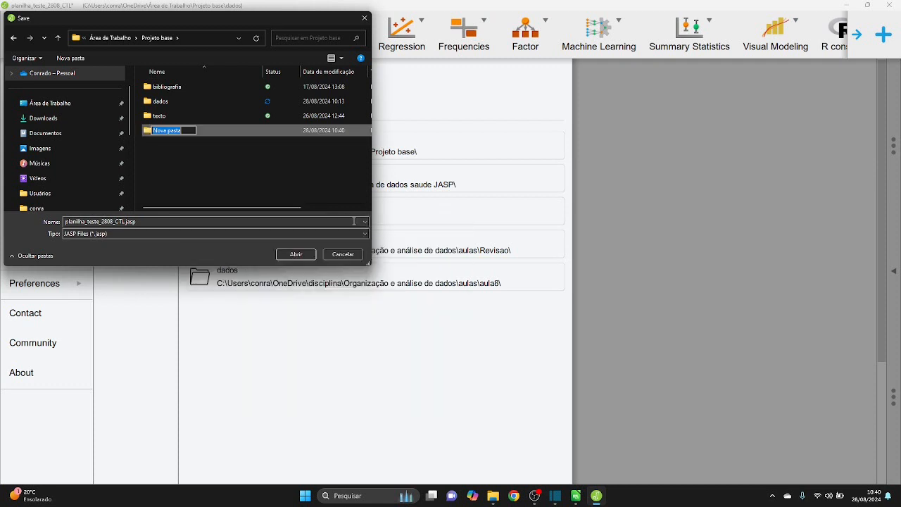
{"action": "type", "text": "analise"}
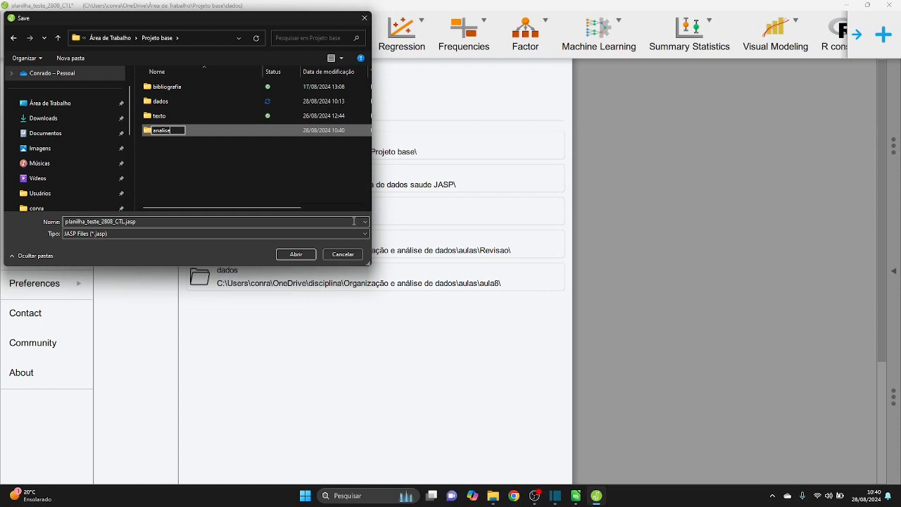
{"action": "key", "text": "Return"}
{"action": "key", "text": "Return"}
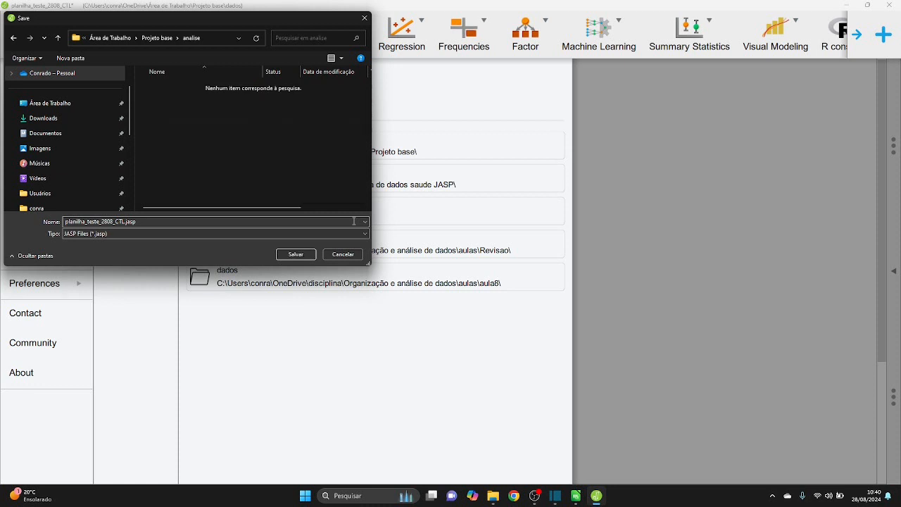
Save the analysis in the analise folder as analise_inicial_2808_CTL.jasp.
{"action": "left_click", "coordinate": [141, 224]}
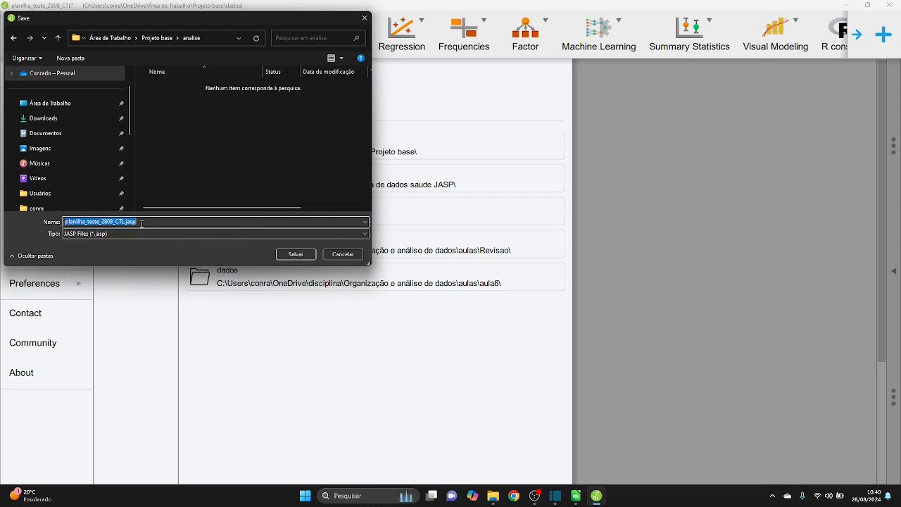
{"action": "key", "text": "Left"}
{"action": "key", "text": "Right"}
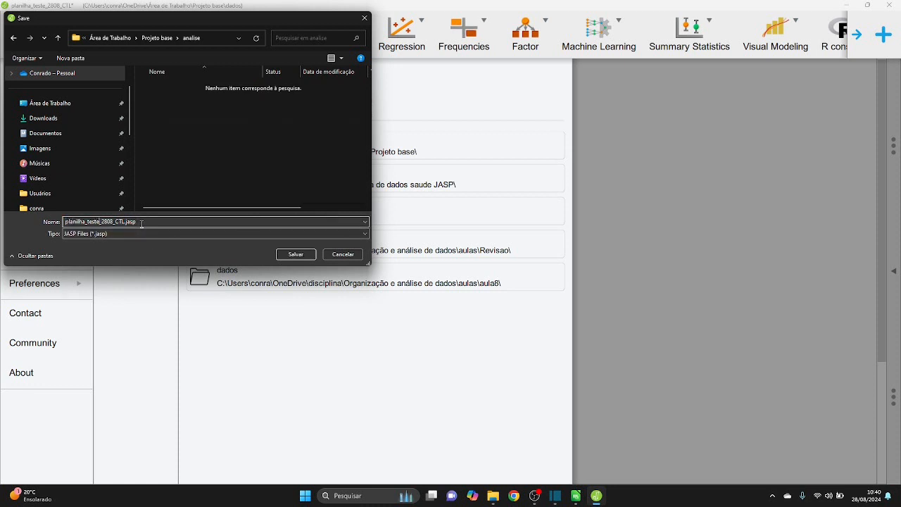
{"action": "key", "text": "ctrl+shift+Left"}
{"action": "key", "text": "ctrl+shift+Left"}
{"action": "type", "text": "analise_inicial"}
{"action": "key", "text": "Right"}
{"action": "key", "text": "Right"}
{"action": "key", "text": "Right"}
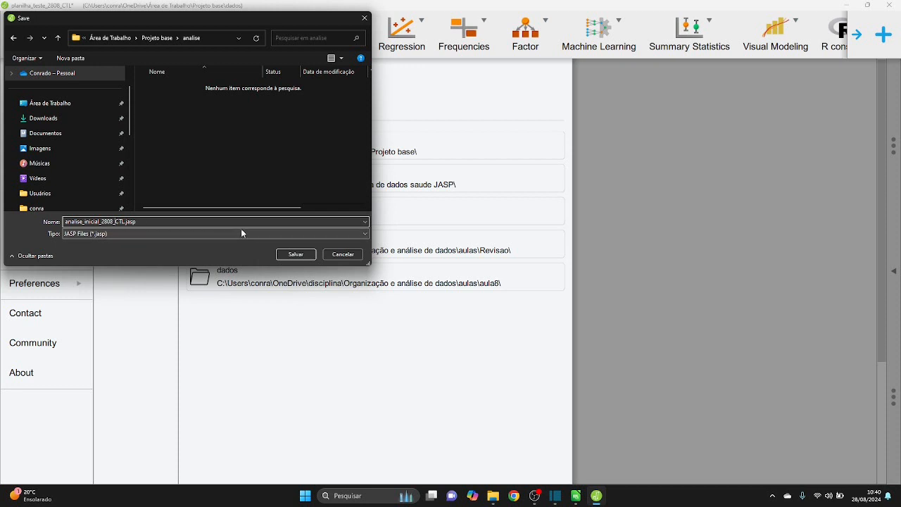
{"action": "left_click", "coordinate": [296, 254]}
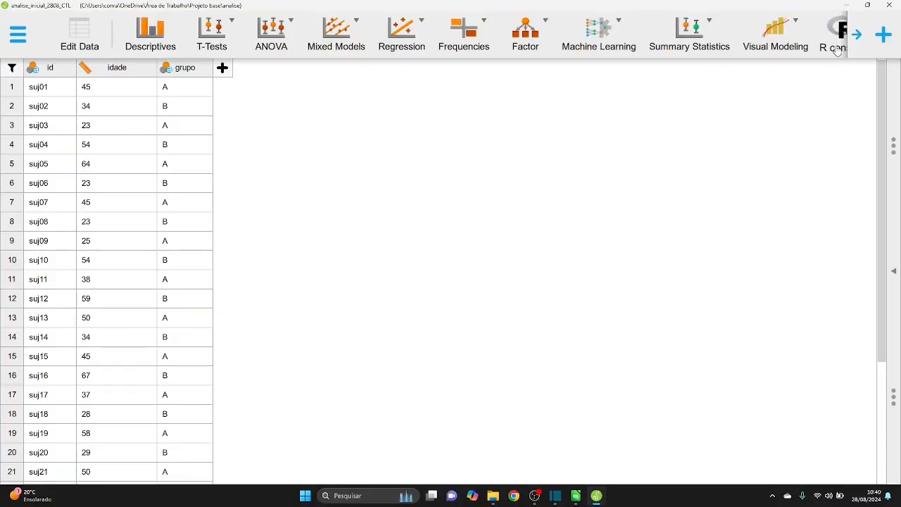
Close JASP and switch to the File Explorer window showing the dados folder.
{"action": "left_click", "coordinate": [889, 6]}
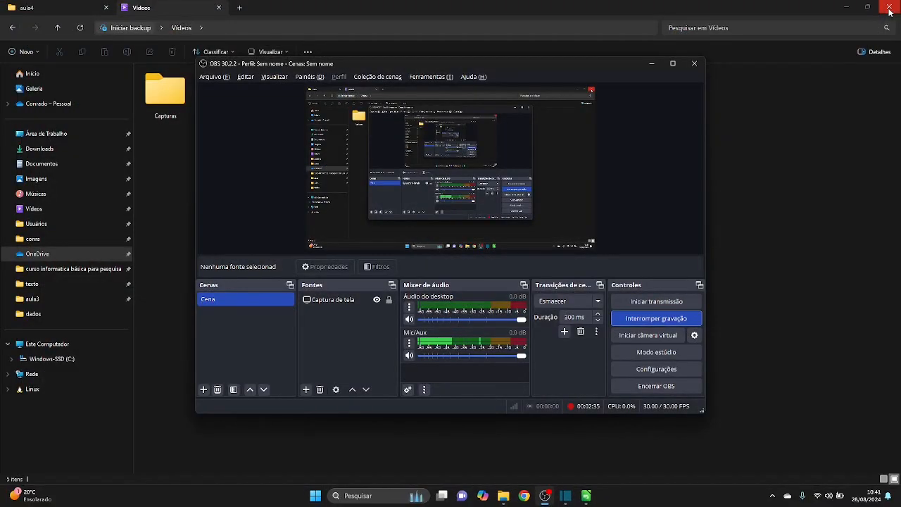
{"action": "left_click", "coordinate": [864, 37]}
{"action": "key", "text": "alt+Tab"}
{"action": "key", "text": "alt+Tab"}
{"action": "key", "text": "alt+Tab"}
{"action": "key", "text": "alt+Tab"}
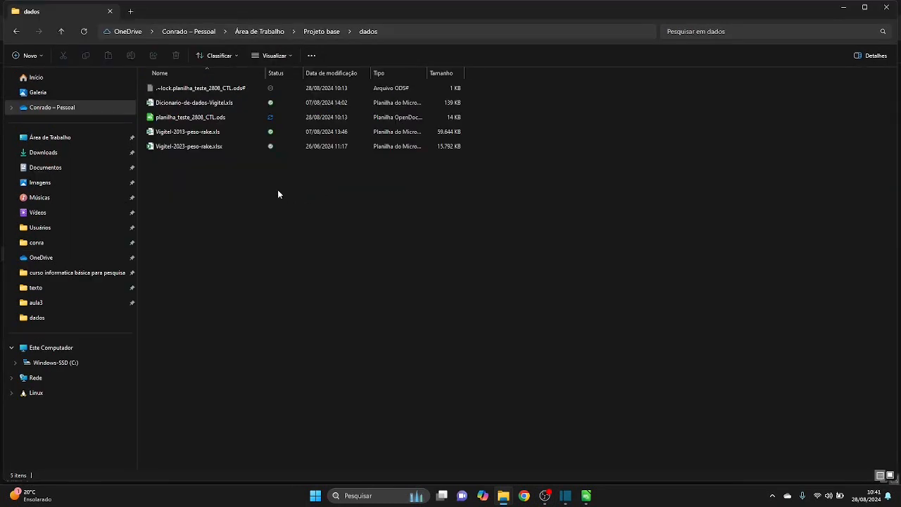
Open analise_inicial_2808_CTL.jasp from the analise folder in Projeto base and maximize its window.
{"action": "key", "text": "alt+Left"}
{"action": "key", "text": "Up"}
{"action": "key", "text": "Up"}
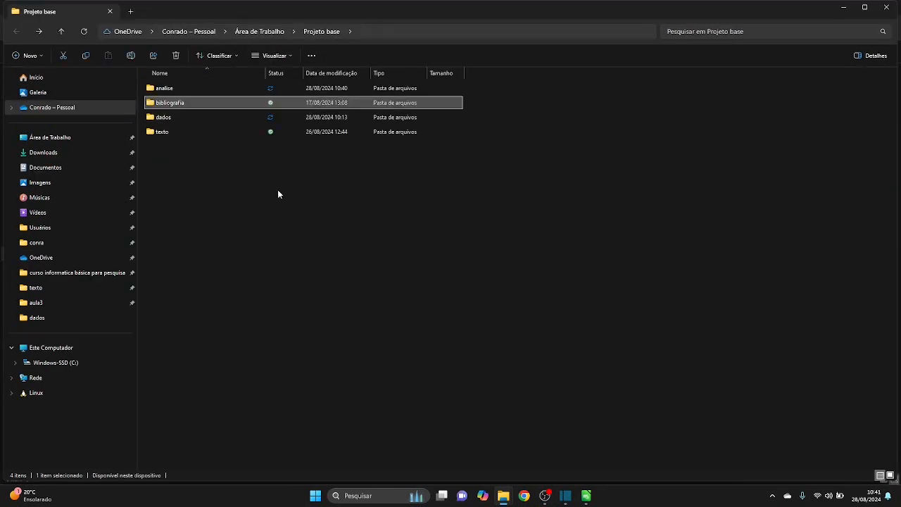
{"action": "key", "text": "Return"}
{"action": "key", "text": "Down"}
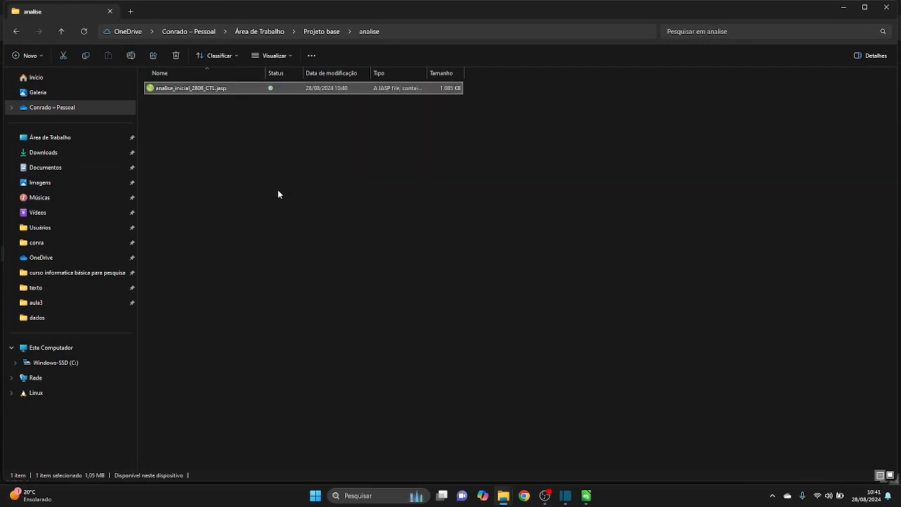
{"action": "key", "text": "Return"}
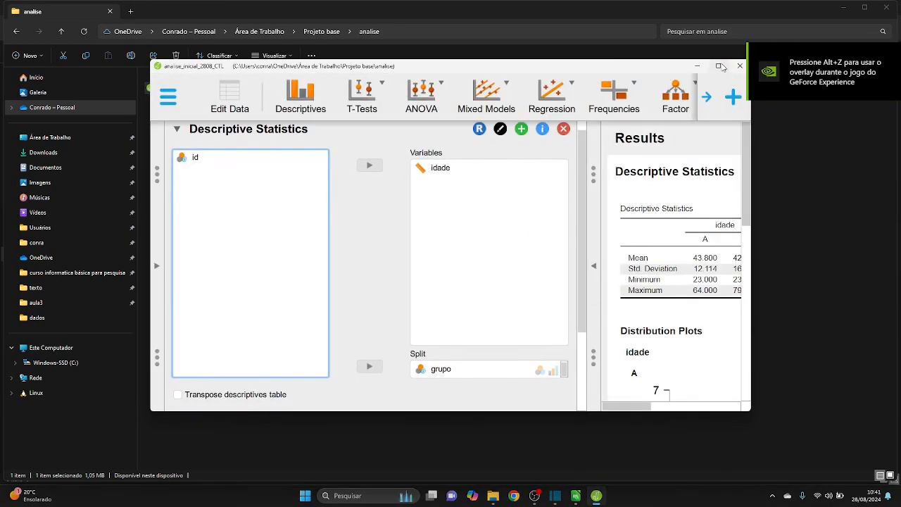
{"action": "left_click", "coordinate": [719, 67]}
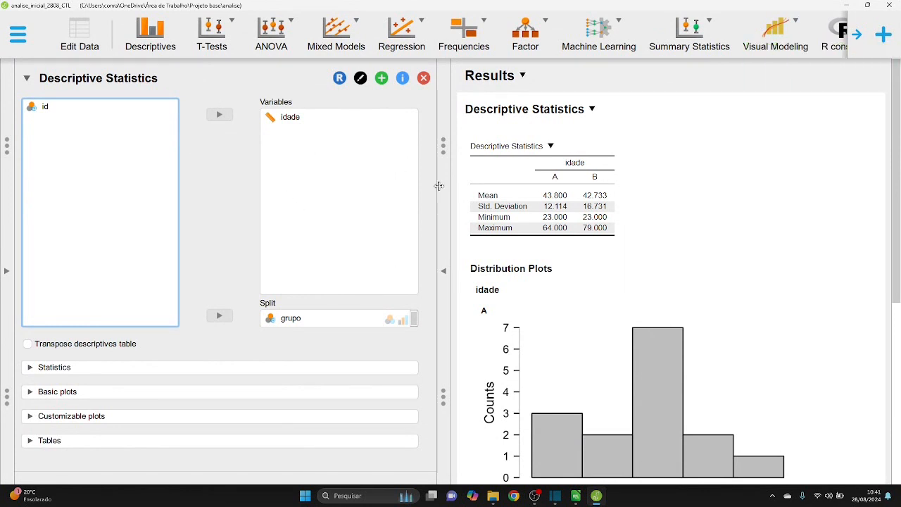
Close JASP after viewing the data table of the reopened analysis, and show the desktop.
{"action": "left_click", "coordinate": [7, 270]}
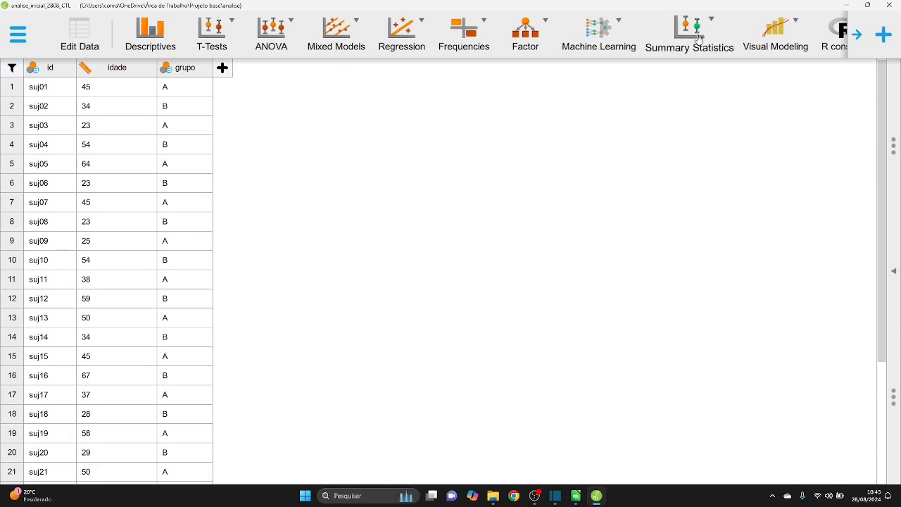
{"action": "left_click", "coordinate": [881, 7]}
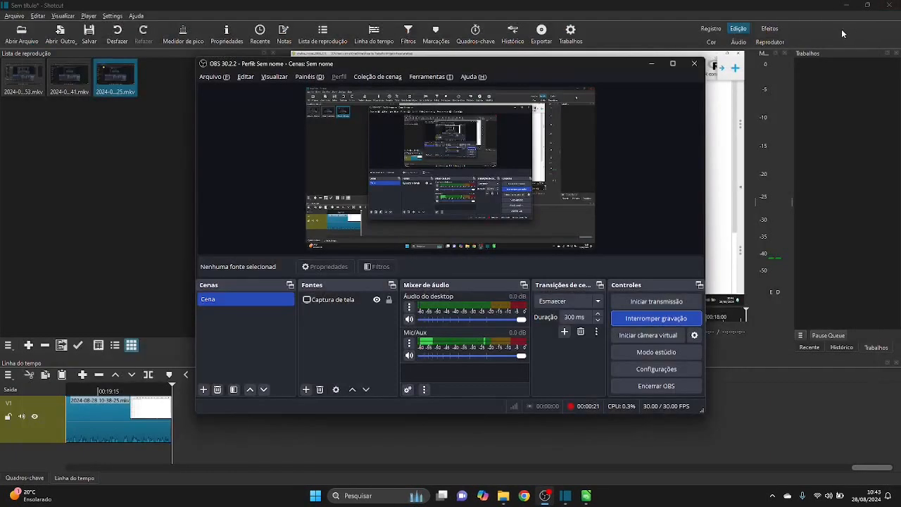
{"action": "left_click", "coordinate": [841, 30]}
{"action": "key", "text": "super+d"}
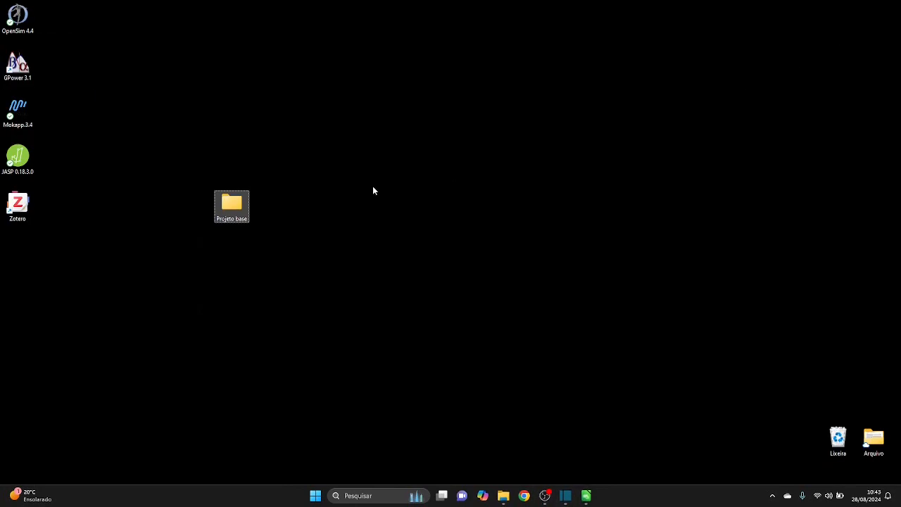
Switch to the File Explorer window showing the analise folder and open the dados folder in Projeto base.
{"action": "key", "text": "alt+Tab"}
{"action": "key", "text": "alt+Tab"}
{"action": "key", "text": "alt+Tab"}
{"action": "key", "text": "alt+Tab"}
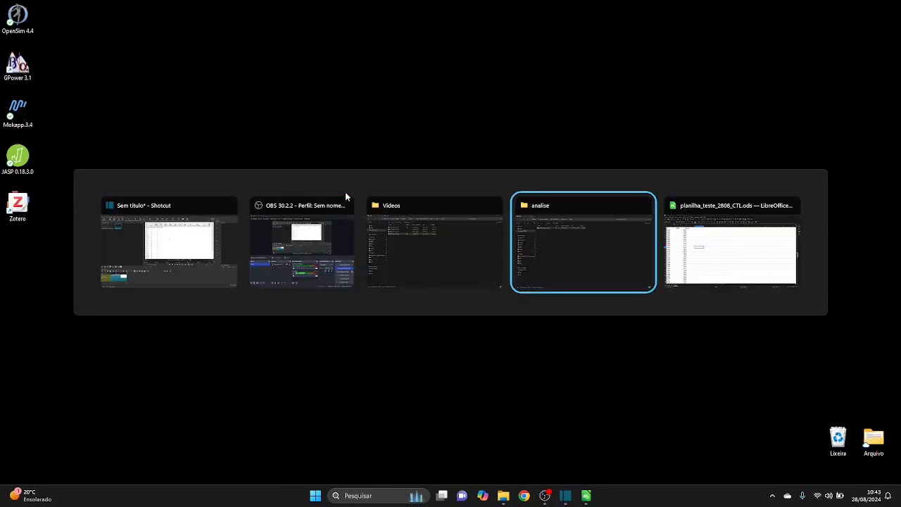
{"action": "key", "text": "alt+Left"}
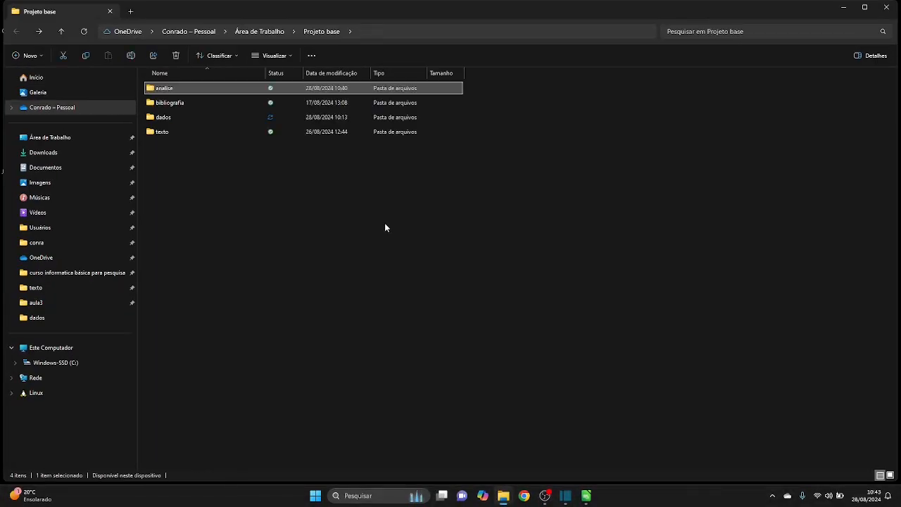
{"action": "key", "text": "Down"}
{"action": "key", "text": "Down"}
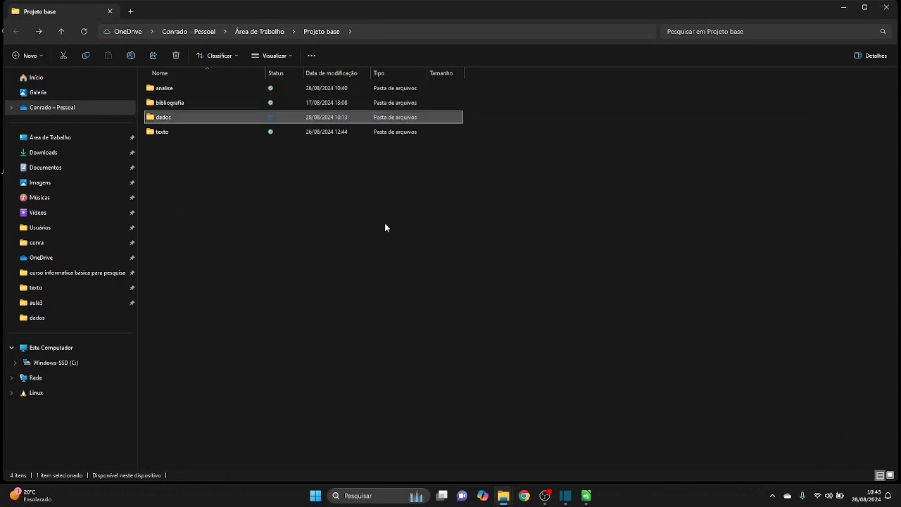
{"action": "key", "text": "Return"}
Switch to planilha_teste_2808_CTL.ods in LibreOffice Calc and close it.
{"action": "key", "text": "alt+Tab"}
{"action": "key", "text": "alt+Tab"}
{"action": "key", "text": "alt+Tab"}
{"action": "key", "text": "alt+Tab"}
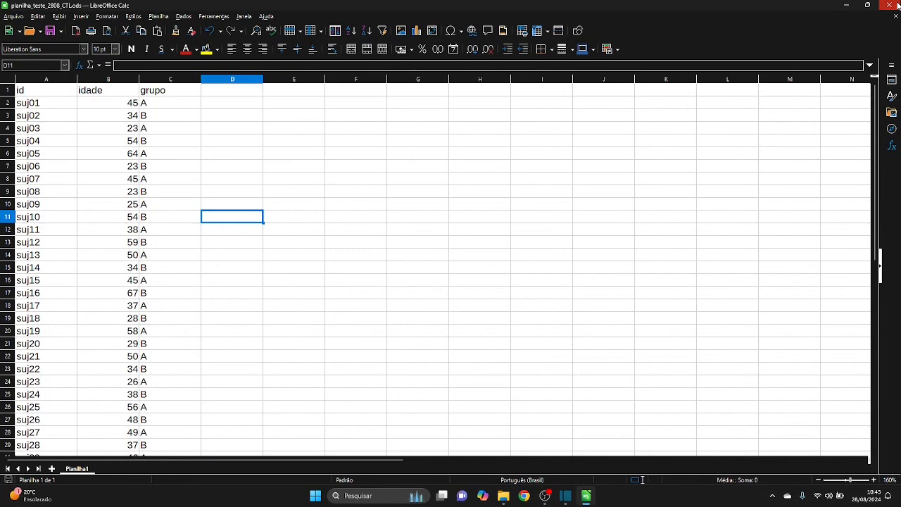
{"action": "left_click", "coordinate": [896, 5]}
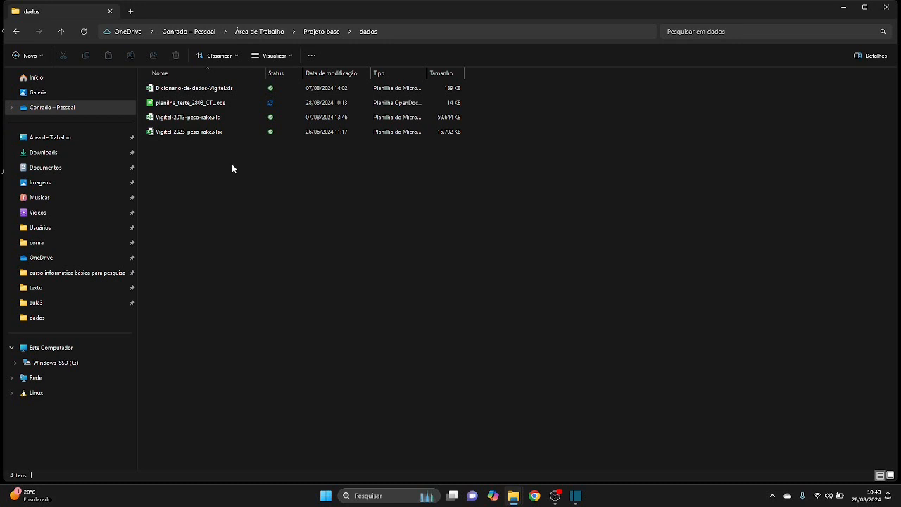
Create an OpenDocument spreadsheet named erro_1.ods in the dados folder and open it.
{"action": "right_click", "coordinate": [233, 164]}
{"action": "mouse_move", "coordinate": [279, 237]}
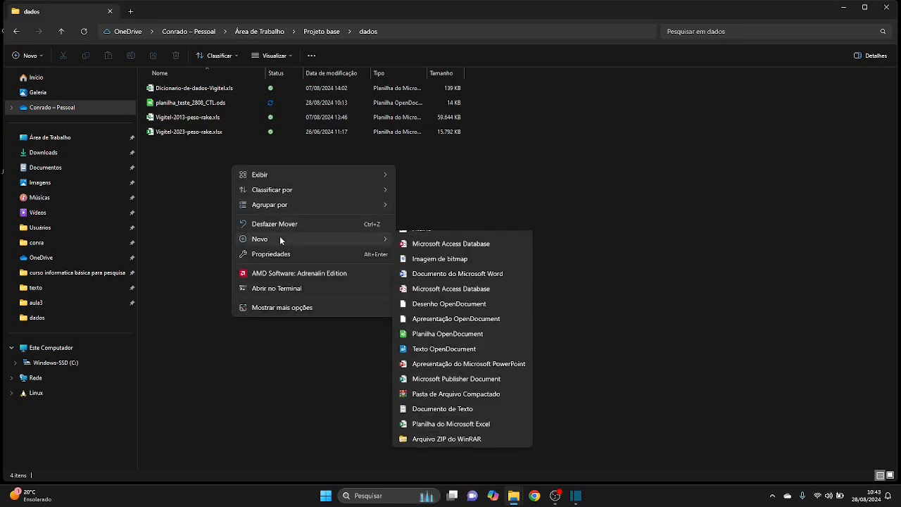
{"action": "left_click", "coordinate": [446, 359]}
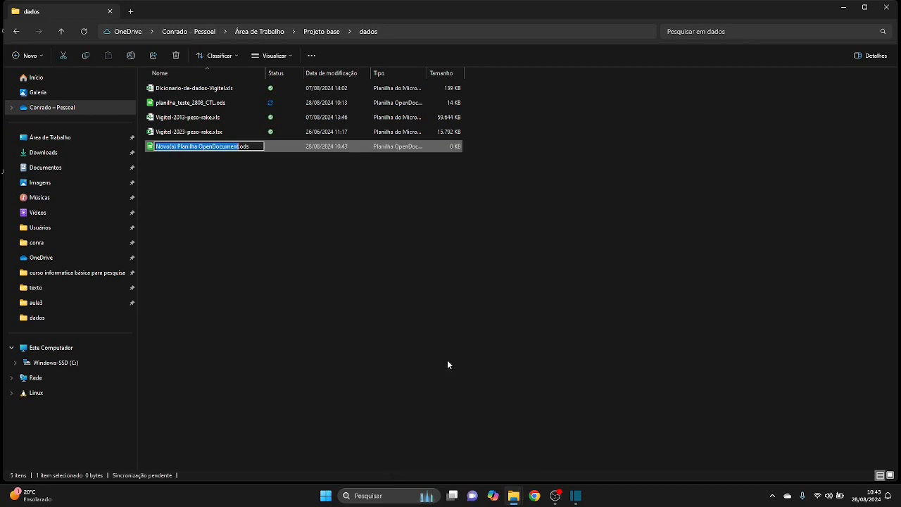
{"action": "type", "text": "erro_1"}
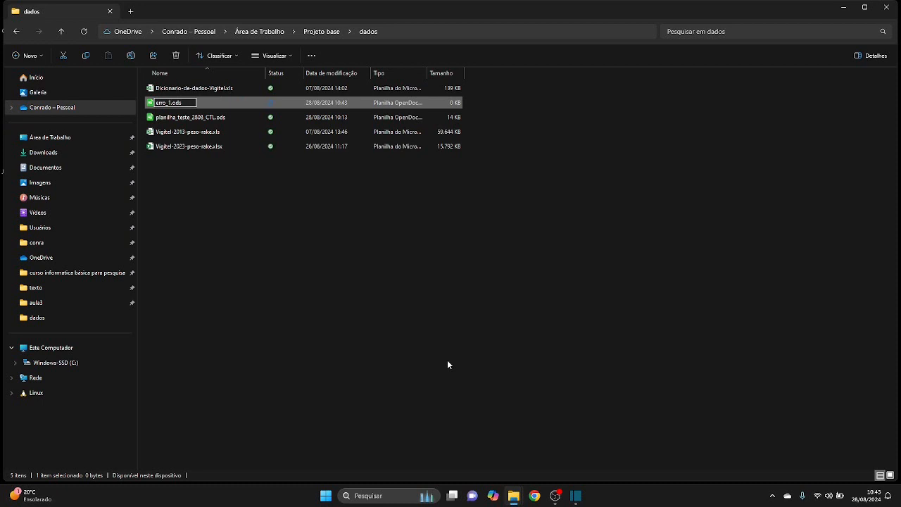
{"action": "key", "text": "Return"}
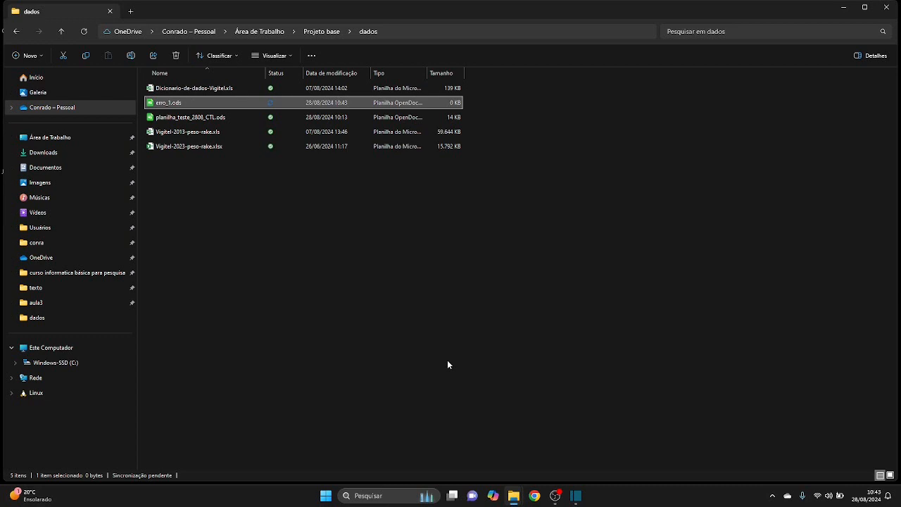
{"action": "key", "text": "Return"}
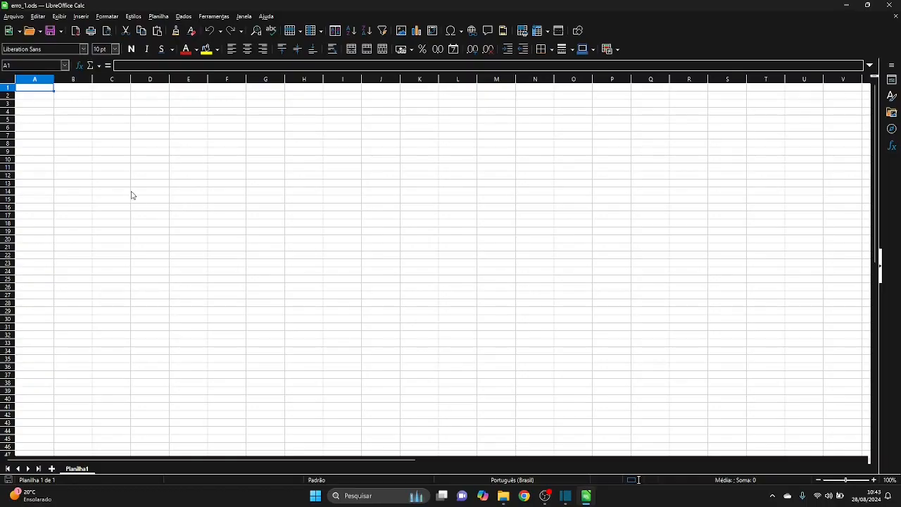
Enter the heading idade in A1 and its unit anos, without parentheses, in A2.
{"action": "scroll", "coordinate": [133, 195], "scroll_direction": "up", "scroll_amount": 3}
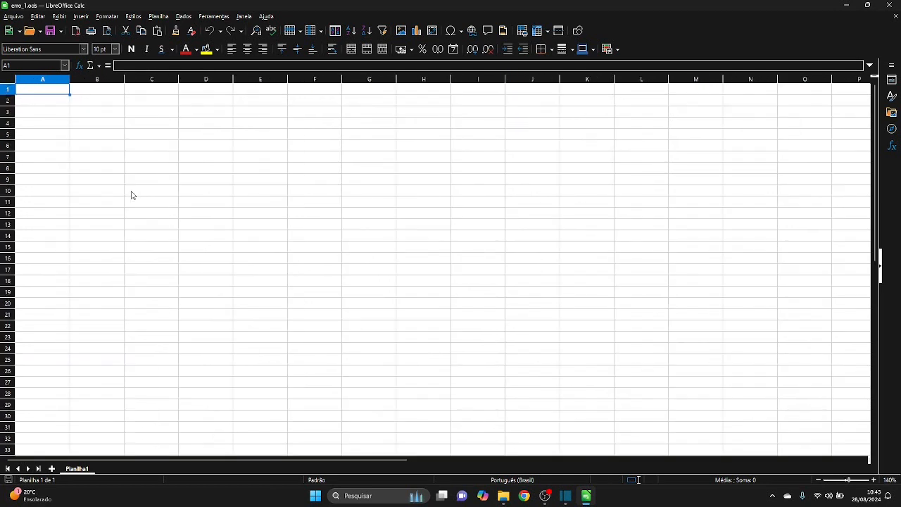
{"action": "type", "text": "idade"}
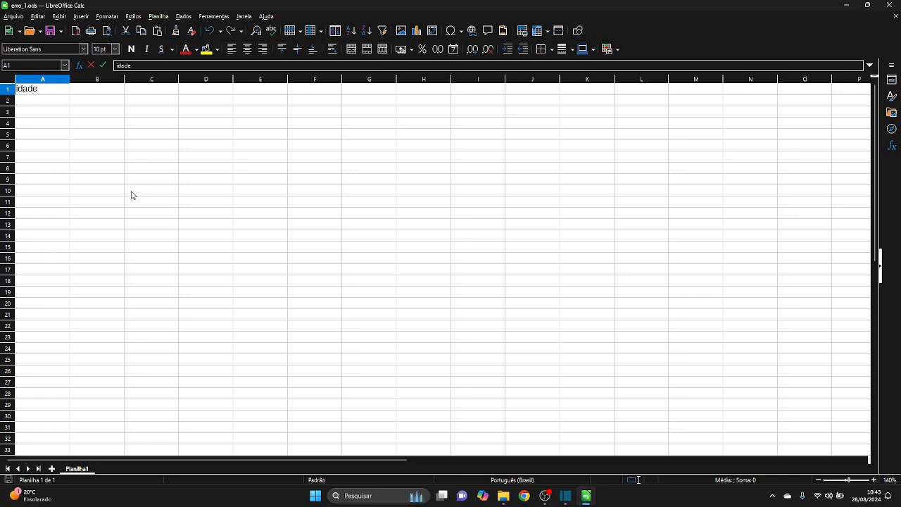
{"action": "key", "text": "Return"}
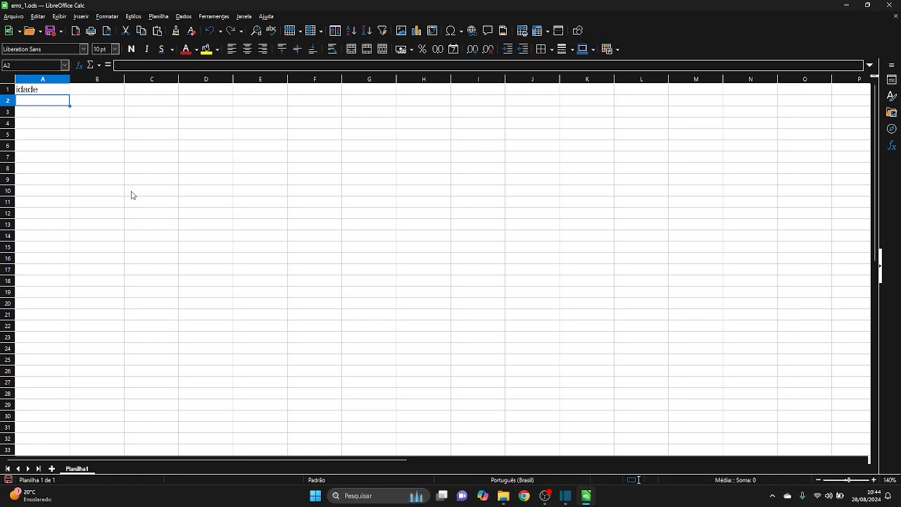
{"action": "type", "text": "(anos)"}
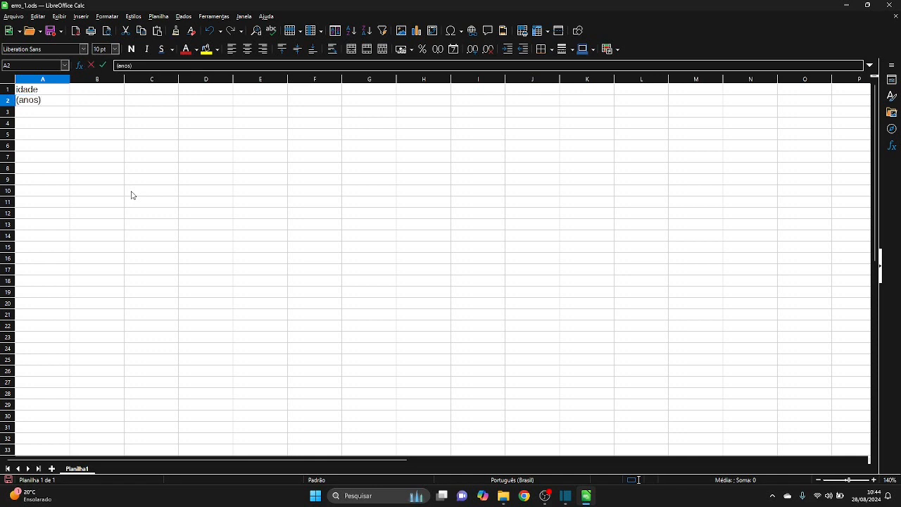
{"action": "key", "text": "BackSpace"}
{"action": "key", "text": "Return"}
{"action": "key", "text": "Up"}
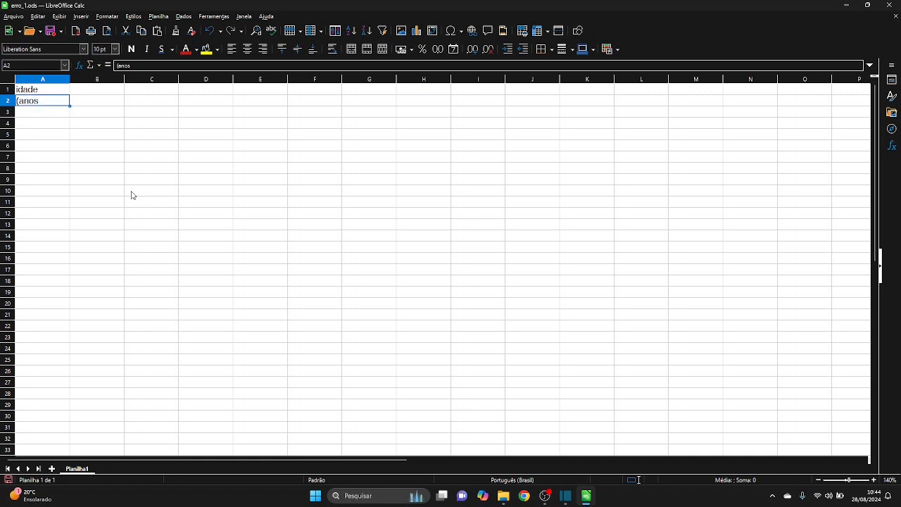
{"action": "key", "text": "F2"}
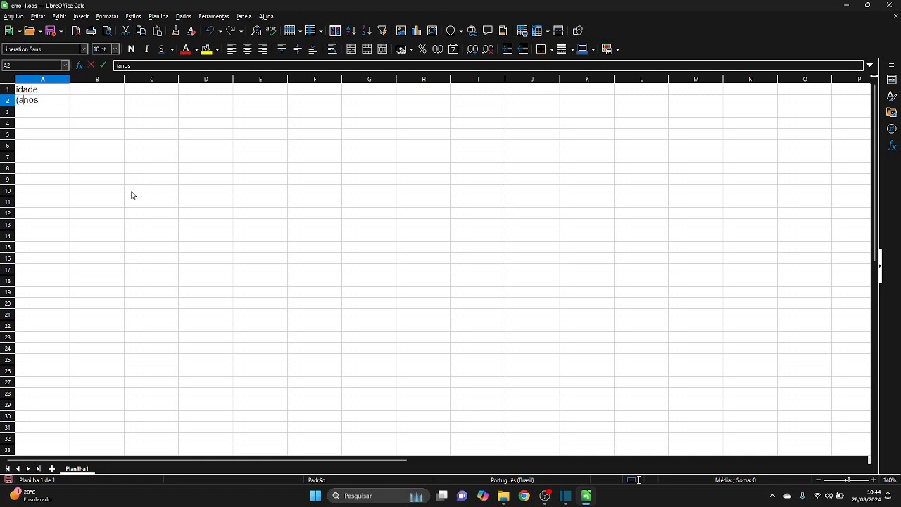
{"action": "key", "text": "BackSpace"}
{"action": "key", "text": "Return"}
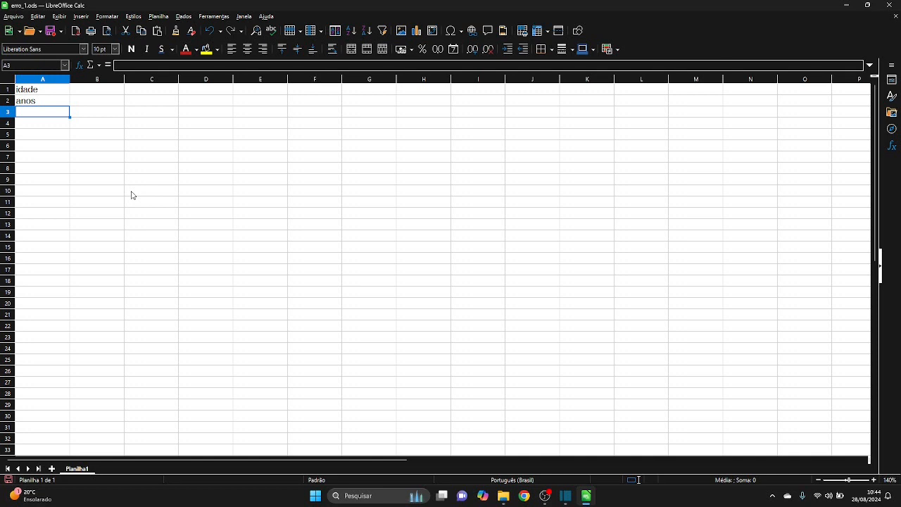
Enter the heading massa corporal in B1 and widen column B to fit the text.
{"action": "key", "text": "Up"}
{"action": "key", "text": "Up"}
{"action": "key", "text": "Right"}
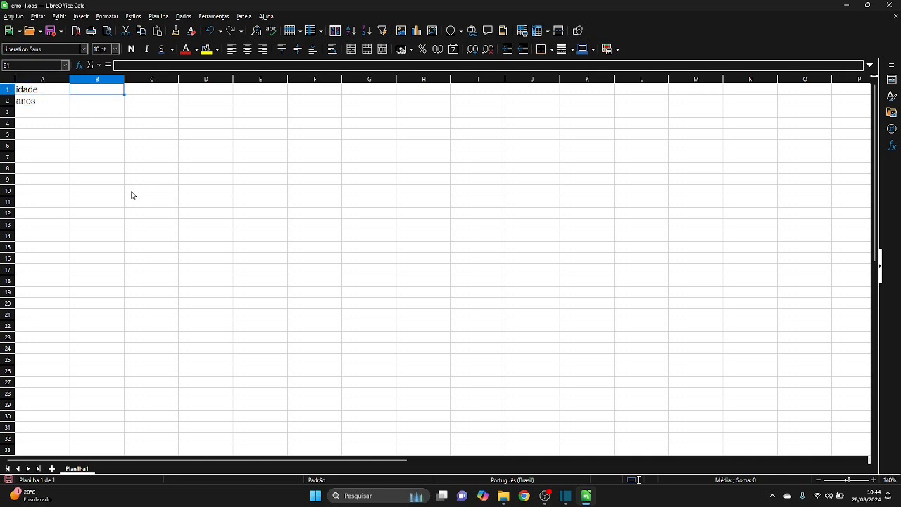
{"action": "type", "text": "massa"}
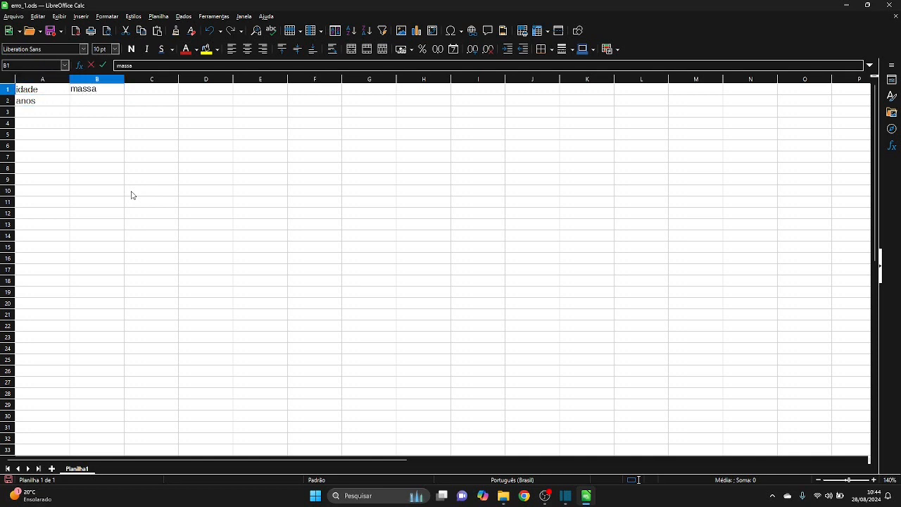
{"action": "type", "text": " corporal"}
{"action": "key", "text": "Return"}
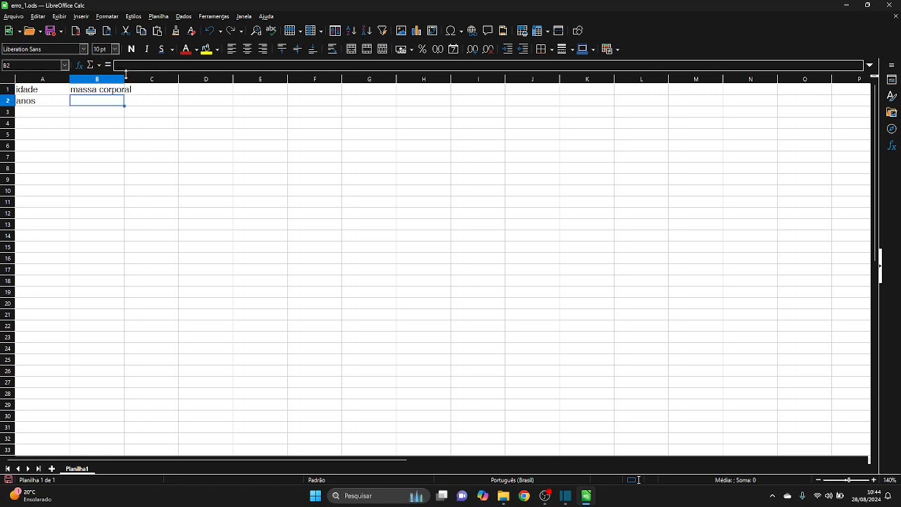
{"action": "left_click_drag", "start_coordinate": [126, 80], "coordinate": [142, 79]}
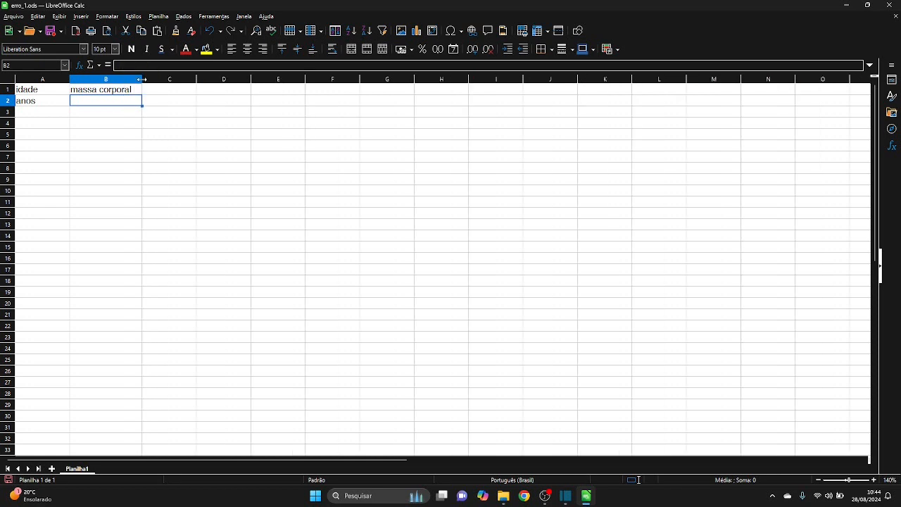
{"action": "left_click", "coordinate": [119, 92]}
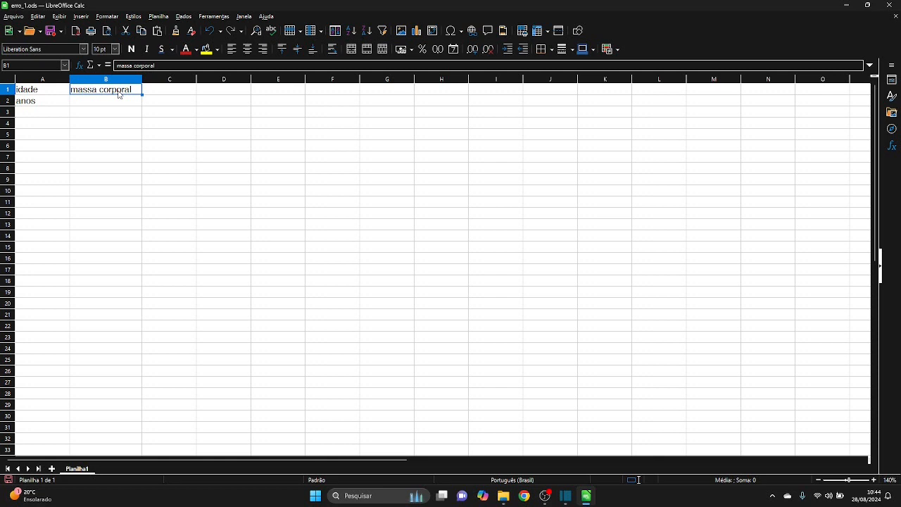
{"action": "key", "text": "F2"}
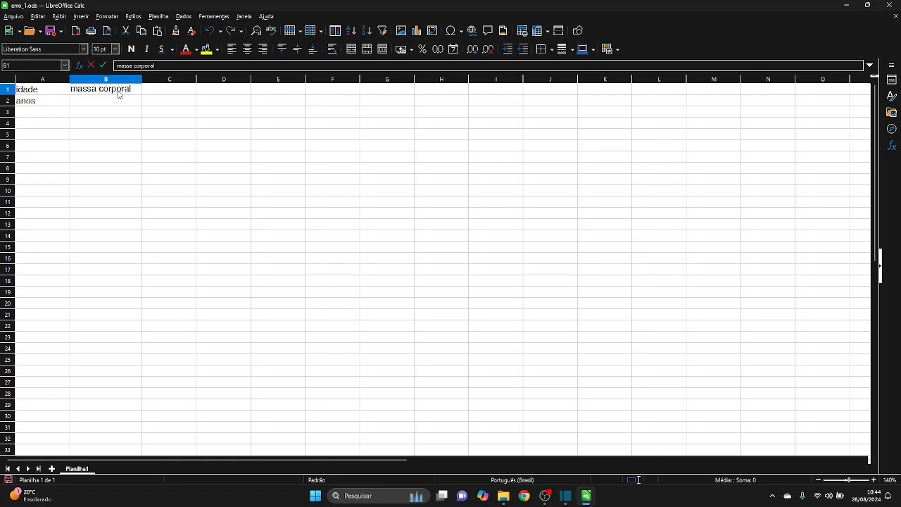
{"action": "left_click", "coordinate": [101, 88]}
{"action": "key", "text": "BackSpace"}
{"action": "type", "text": "_"}
{"action": "key", "text": "BackSpace"}
{"action": "key", "text": "BackSpace"}
{"action": "type", "text": "m"}
{"action": "key", "text": "Return"}
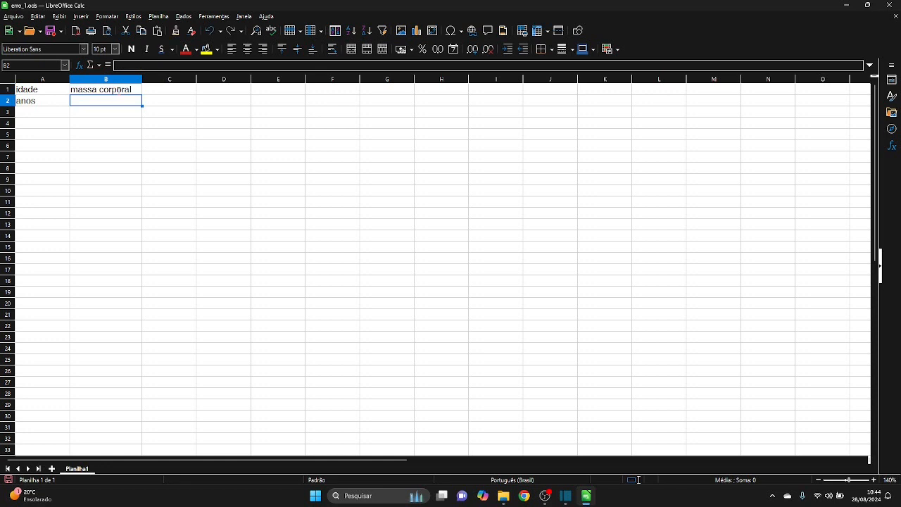
Enter the unit kg in B2 and the idade values 56, 34, 56, 23, 76 and 91 in A3:A8.
{"action": "type", "text": "kg"}
{"action": "key", "text": "Return"}
{"action": "key", "text": "Left"}
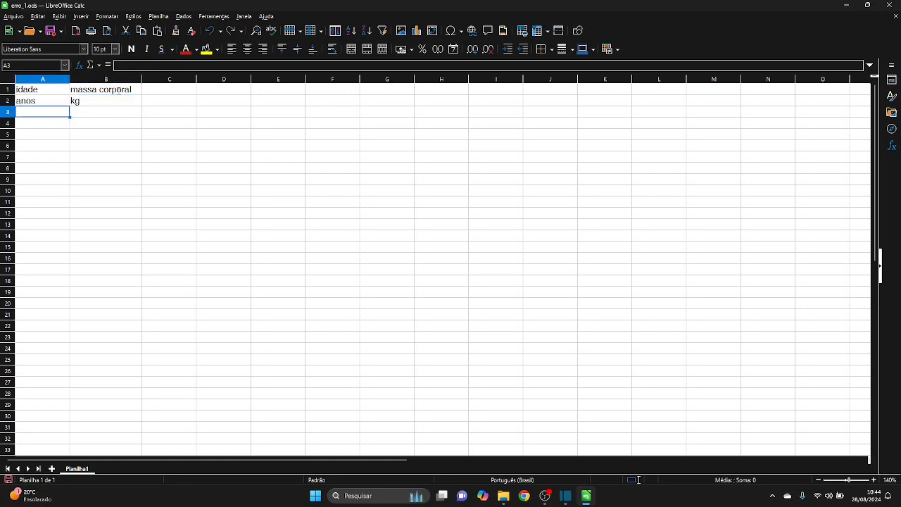
{"action": "type", "text": "56"}
{"action": "key", "text": "Return"}
{"action": "type", "text": "34"}
{"action": "key", "text": "Return"}
{"action": "type", "text": "56"}
{"action": "key", "text": "Return"}
{"action": "type", "text": "23"}
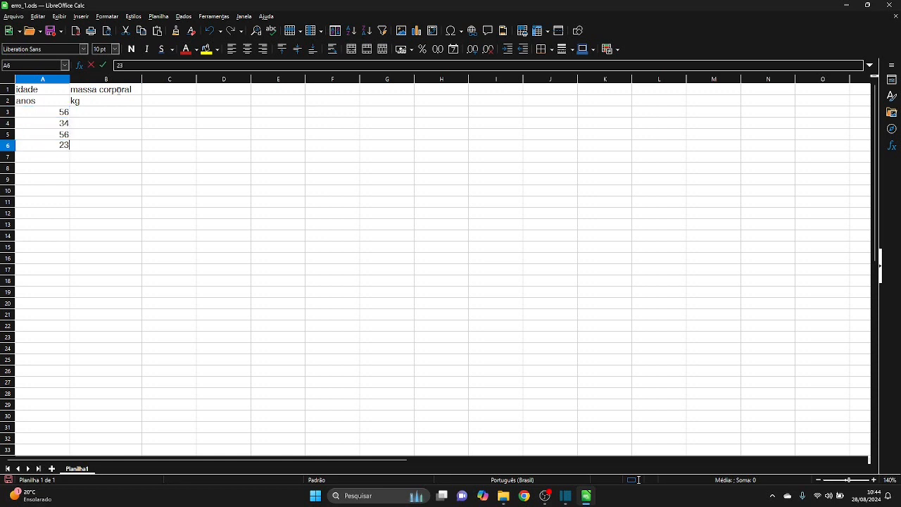
{"action": "key", "text": "Return"}
{"action": "type", "text": "76"}
{"action": "key", "text": "Return"}
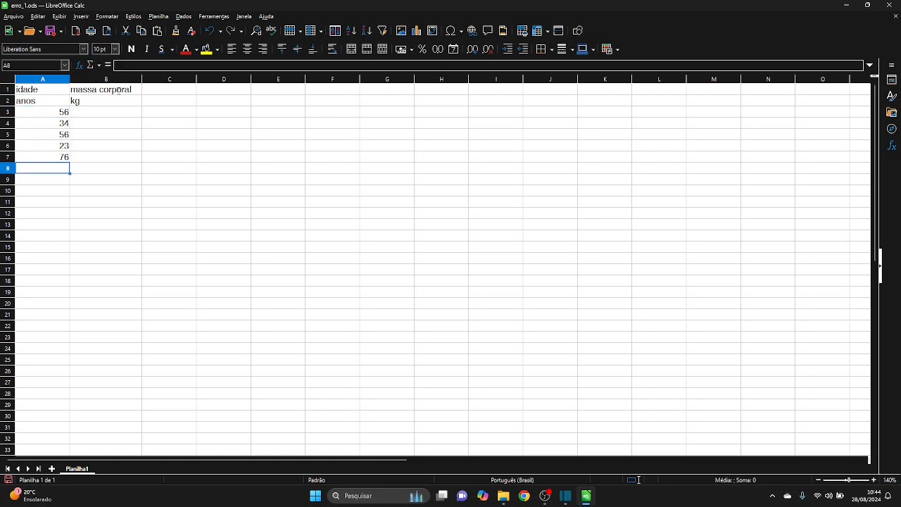
{"action": "type", "text": "91"}
{"action": "key", "text": "Return"}
Enter the massa corporal values 70, 57, 78, 91, 58 and 53 in B3:B8 and save the spreadsheet.
{"action": "key", "text": "Right"}
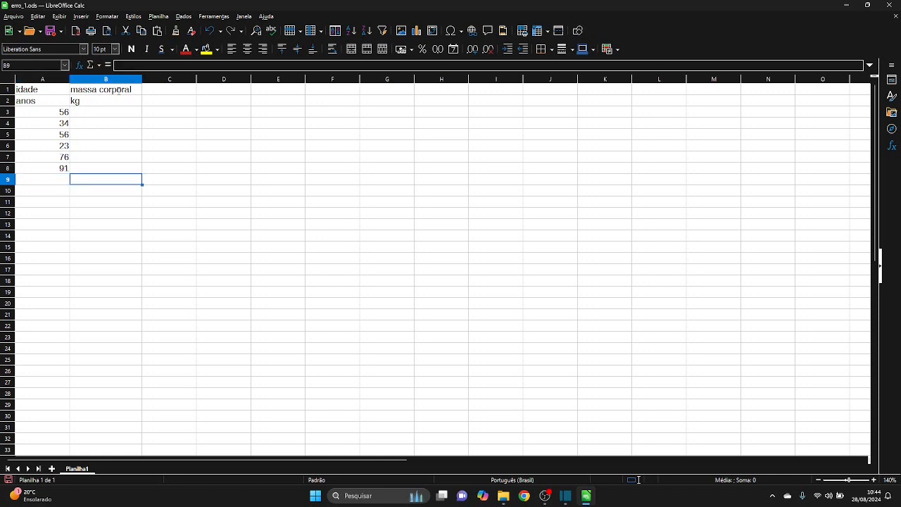
{"action": "key", "text": "Up"}
{"action": "key", "text": "Up"}
{"action": "key", "text": "Up"}
{"action": "key", "text": "Up"}
{"action": "key", "text": "Up"}
{"action": "key", "text": "Up"}
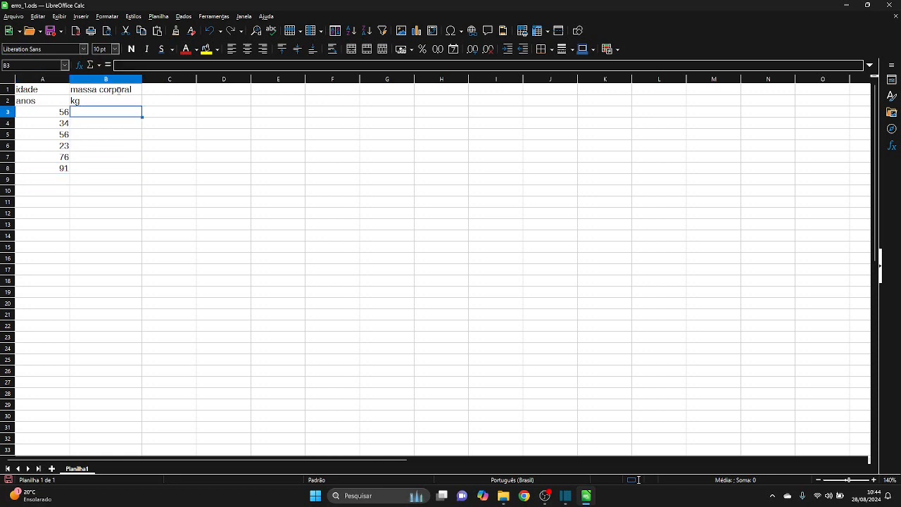
{"action": "type", "text": "70"}
{"action": "key", "text": "Return"}
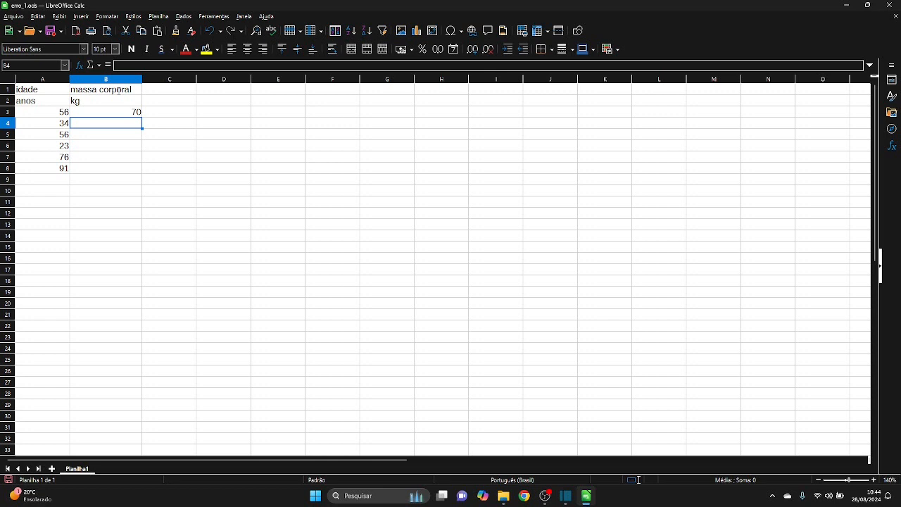
{"action": "type", "text": "57"}
{"action": "key", "text": "Return"}
{"action": "type", "text": "78"}
{"action": "key", "text": "Return"}
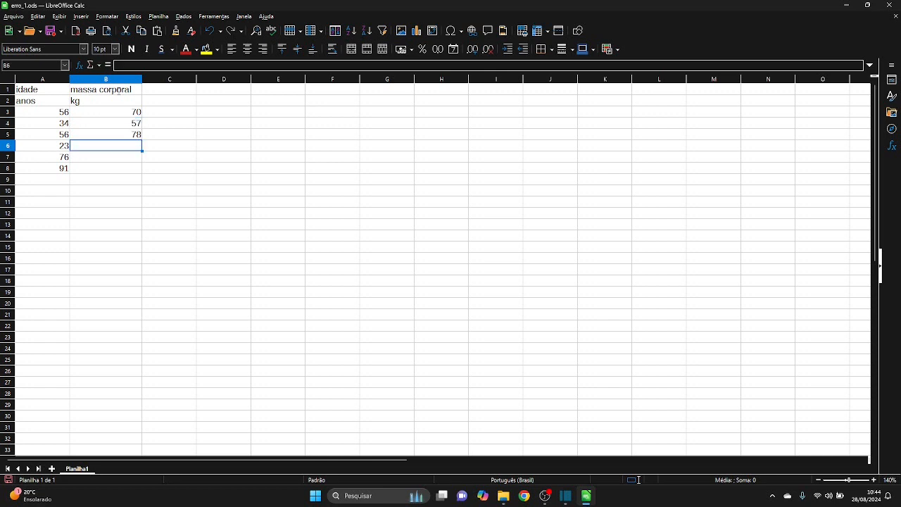
{"action": "type", "text": "91"}
{"action": "key", "text": "Return"}
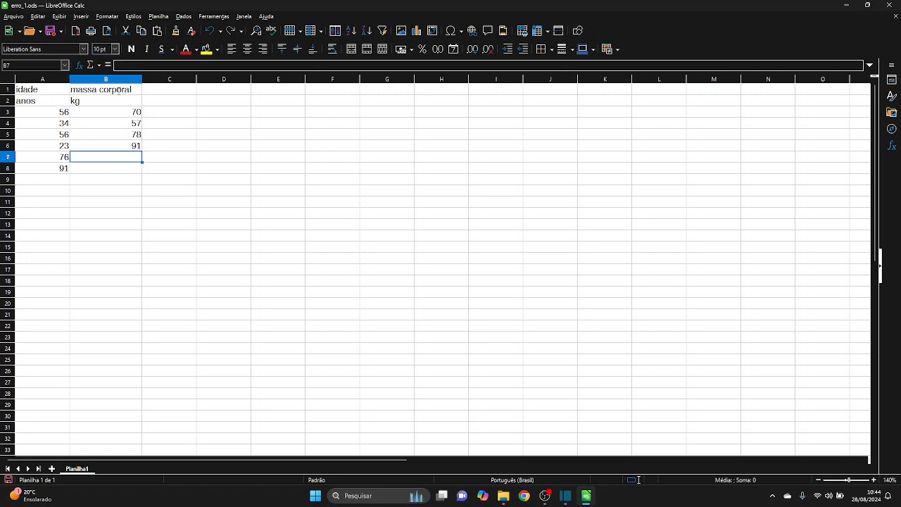
{"action": "type", "text": "58"}
{"action": "key", "text": "Return"}
{"action": "type", "text": "5"}
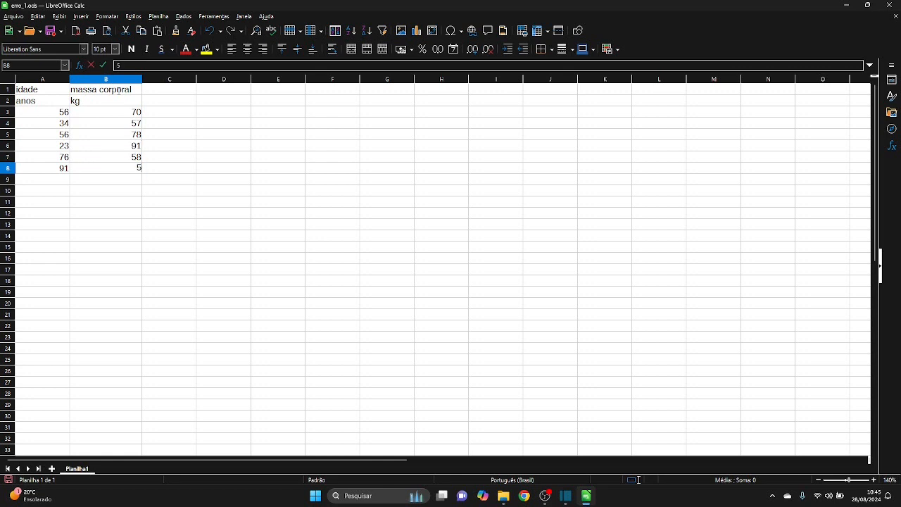
{"action": "type", "text": "3"}
{"action": "key", "text": "Return"}
{"action": "key", "text": "Up"}
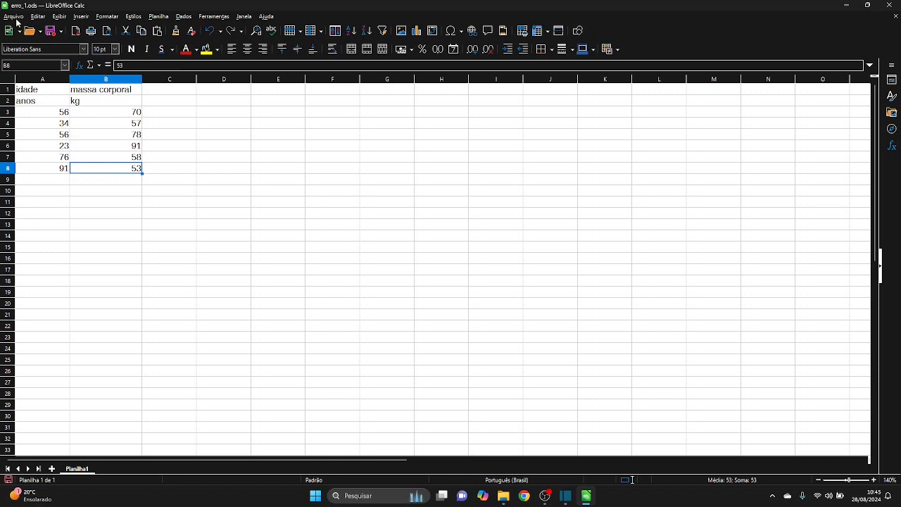
{"action": "left_click", "coordinate": [50, 31]}
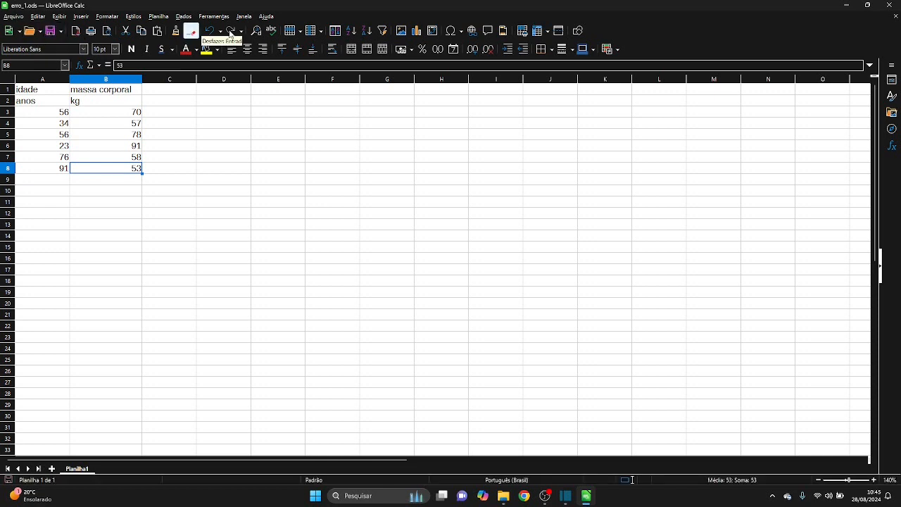
Close the erro_1.ods spreadsheet and launch JASP.
{"action": "left_click", "coordinate": [894, 5]}
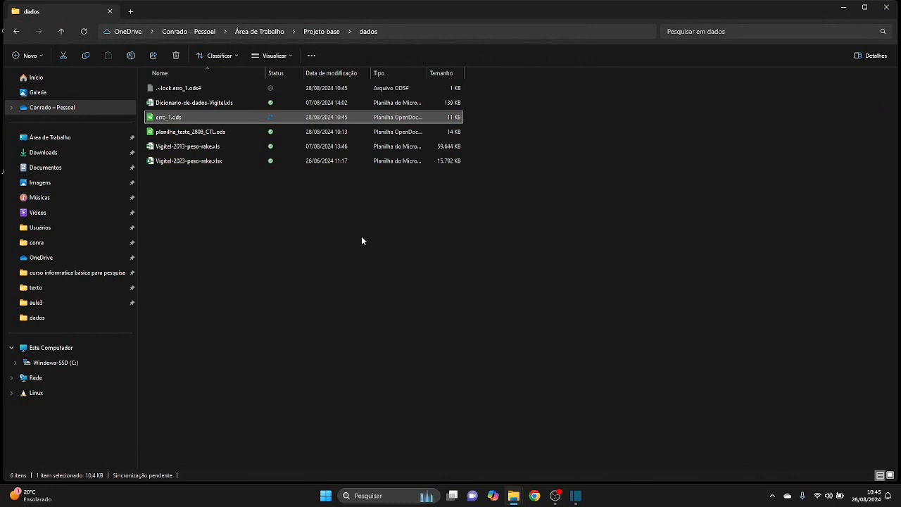
{"action": "left_click", "coordinate": [377, 496]}
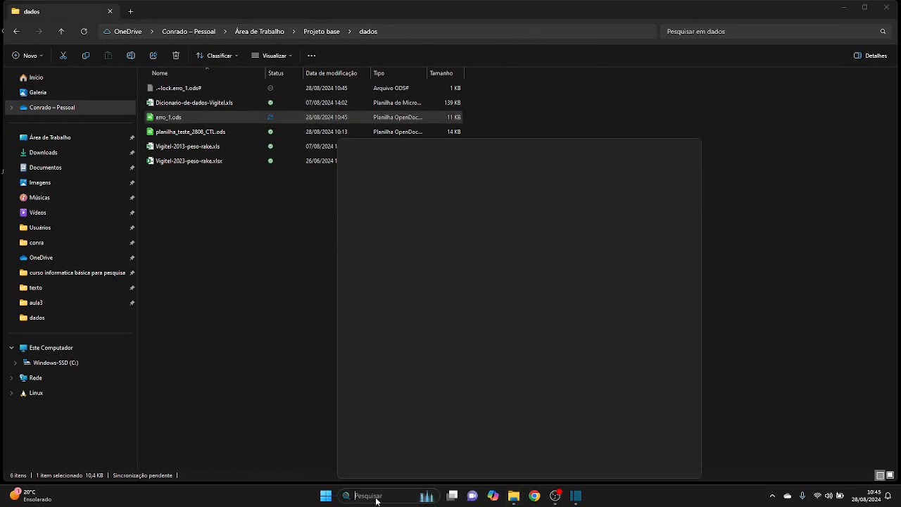
{"action": "type", "text": "jasp"}
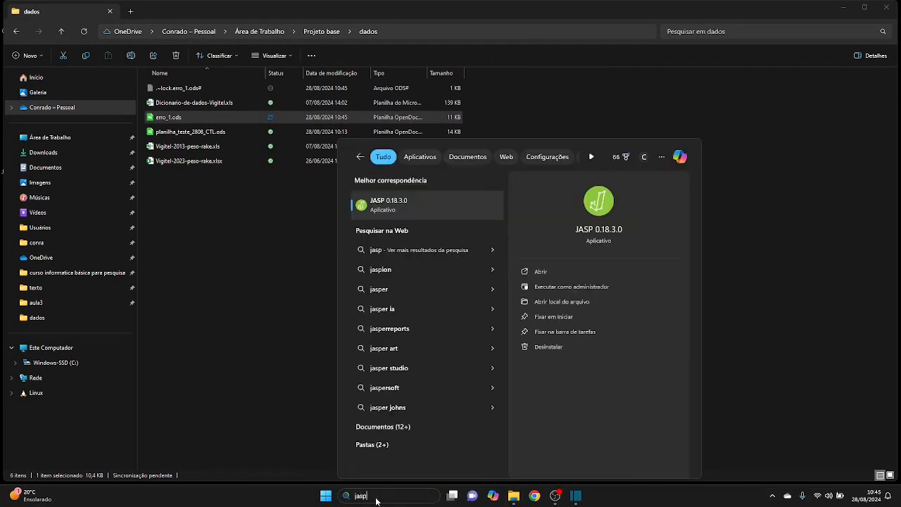
{"action": "left_click", "coordinate": [427, 204]}
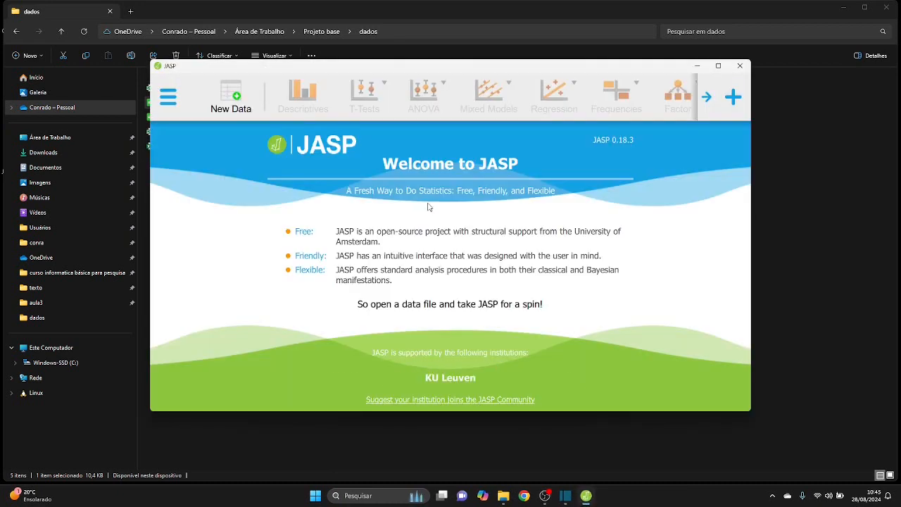
Open erro_1.ods from the dados folder of Projeto base in JASP.
{"action": "left_click", "coordinate": [168, 97]}
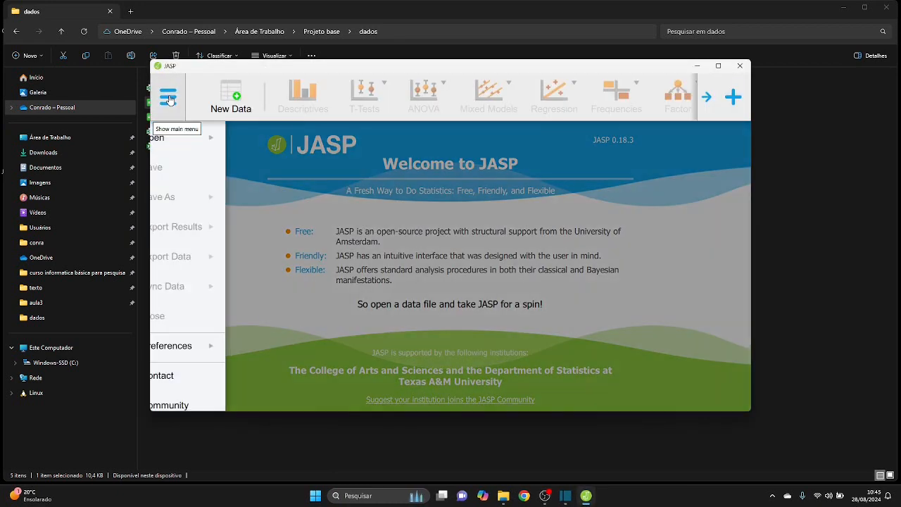
{"action": "left_click", "coordinate": [196, 146]}
{"action": "left_click", "coordinate": [283, 146]}
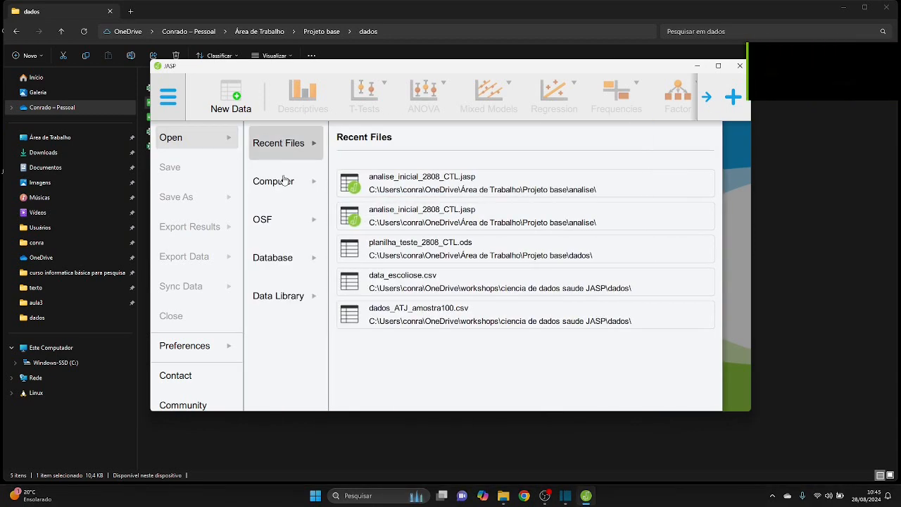
{"action": "left_click", "coordinate": [283, 186]}
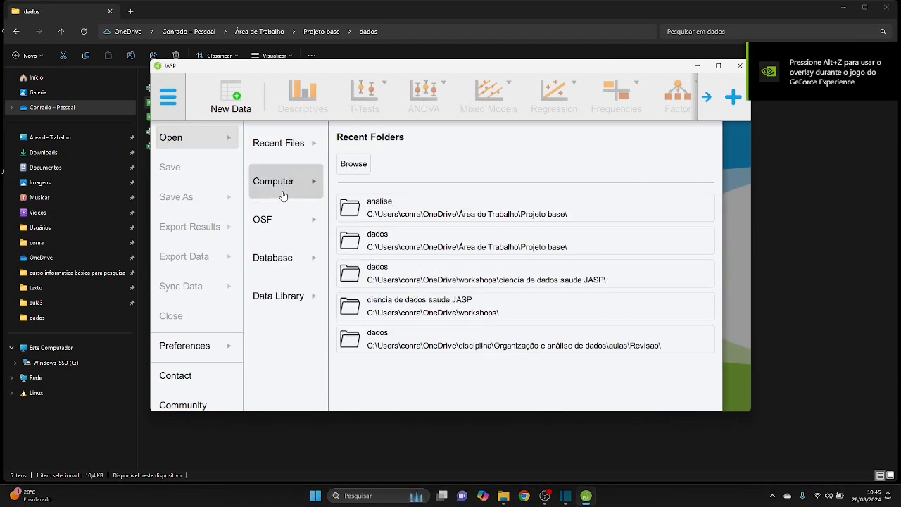
{"action": "left_click", "coordinate": [353, 164]}
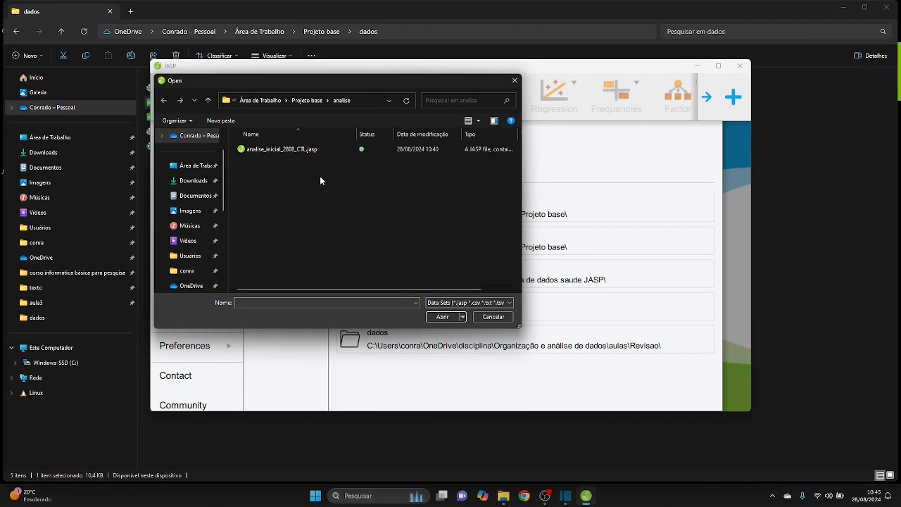
{"action": "key", "text": "alt+Up"}
{"action": "key", "text": "Down"}
{"action": "key", "text": "Down"}
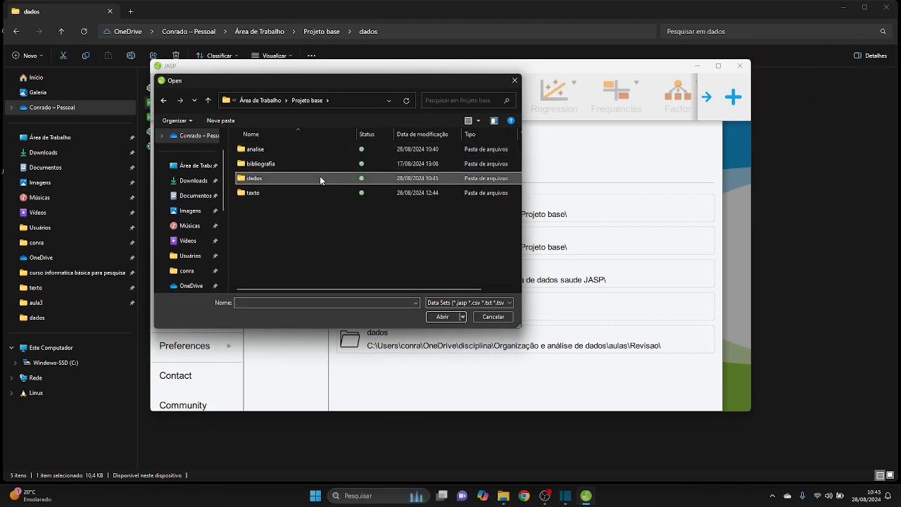
{"action": "key", "text": "Return"}
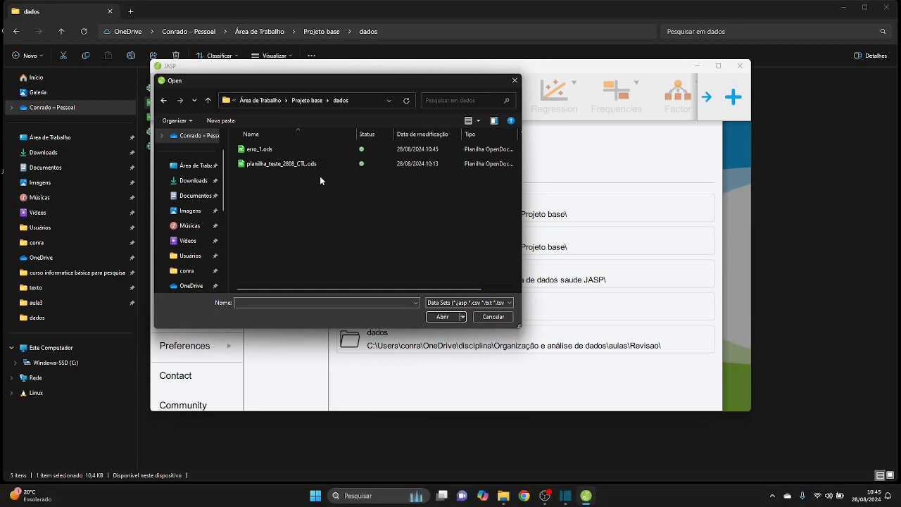
{"action": "key", "text": "Down"}
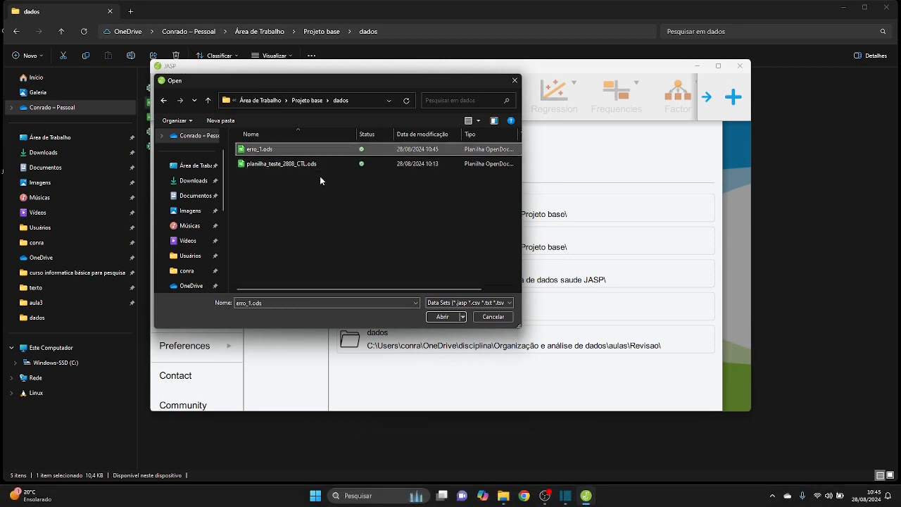
{"action": "double_click", "coordinate": [273, 152]}
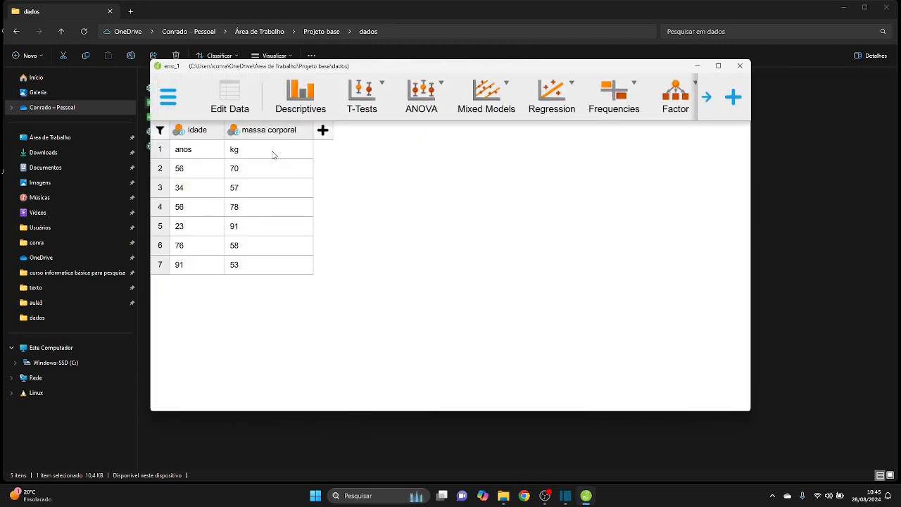
Run Descriptive Statistics on idade and massa corporal, and close JASP without saving the analysis.
{"action": "left_click", "coordinate": [299, 109]}
{"action": "left_click", "coordinate": [215, 171]}
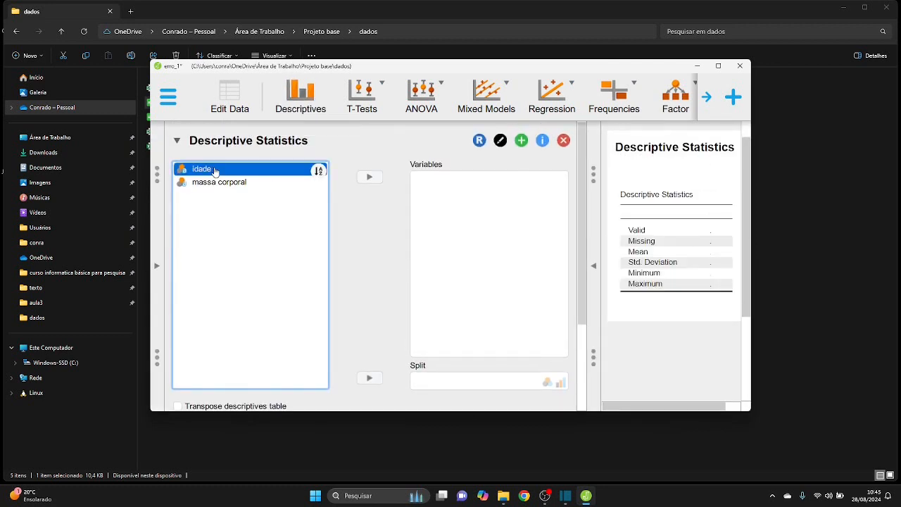
{"action": "left_click_drag", "start_coordinate": [215, 171], "coordinate": [436, 180]}
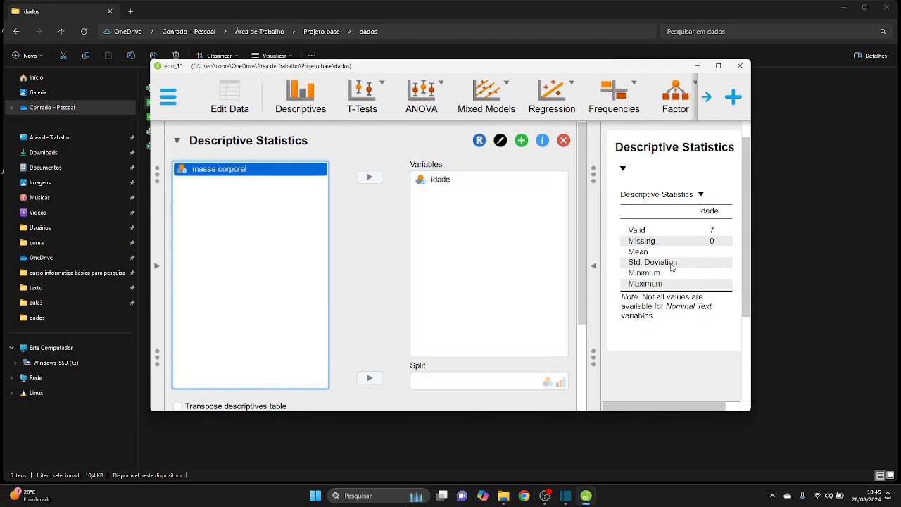
{"action": "left_click_drag", "start_coordinate": [261, 172], "coordinate": [450, 206]}
{"action": "left_click", "coordinate": [718, 66]}
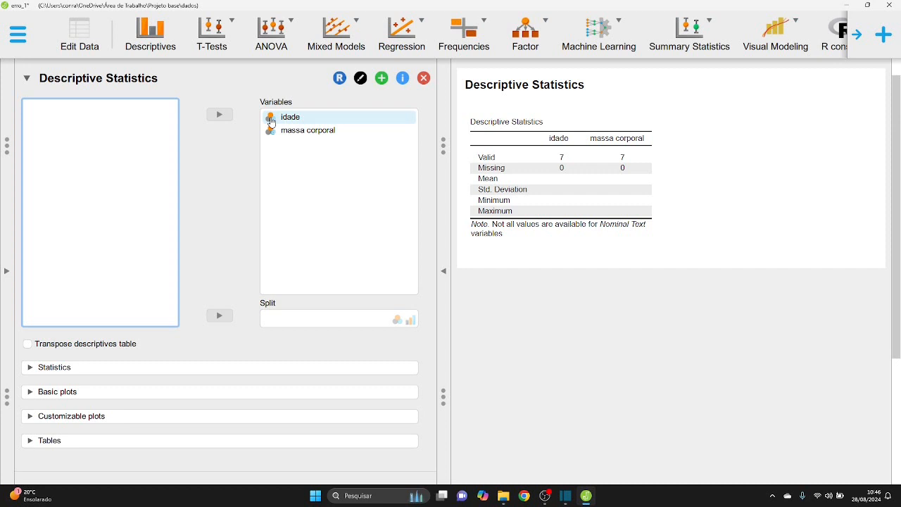
{"action": "left_click", "coordinate": [890, 8]}
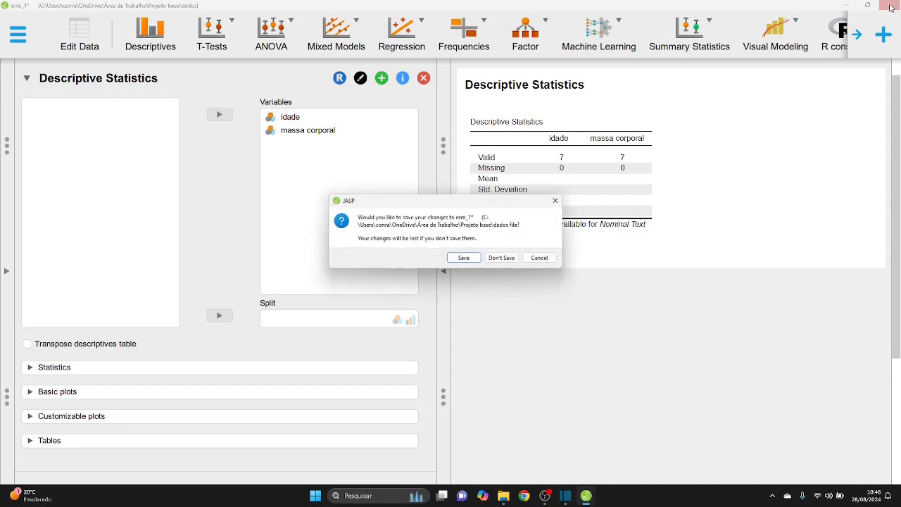
{"action": "left_click", "coordinate": [504, 259]}
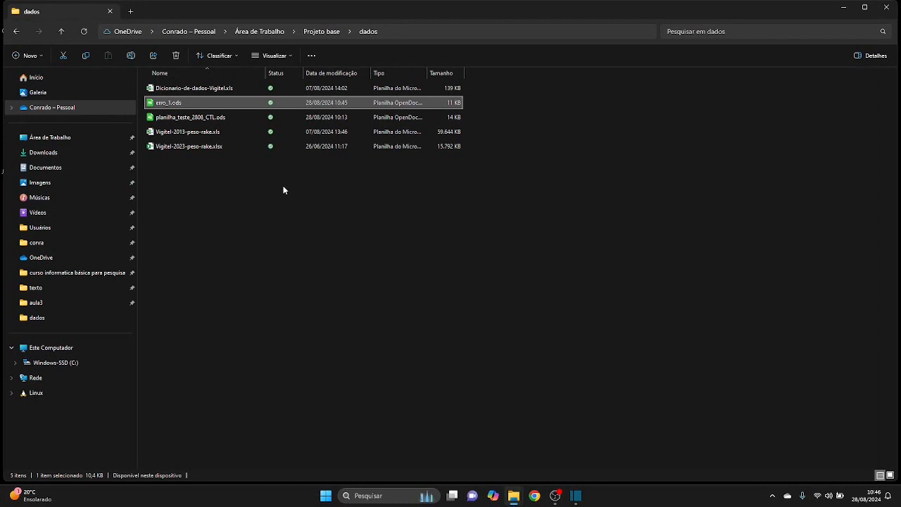
Rename erro_1.ods in the dados folder as erro_2.ods and open it in LibreOffice Calc.
{"action": "left_click", "coordinate": [168, 104]}
{"action": "left_click", "coordinate": [168, 104]}
{"action": "key", "text": "BackSpace"}
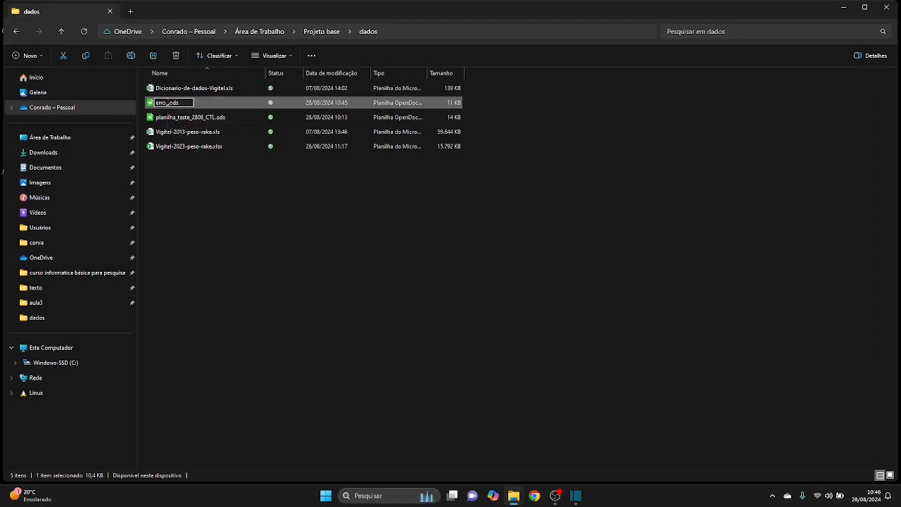
{"action": "key", "text": "Return"}
{"action": "double_click", "coordinate": [168, 103]}
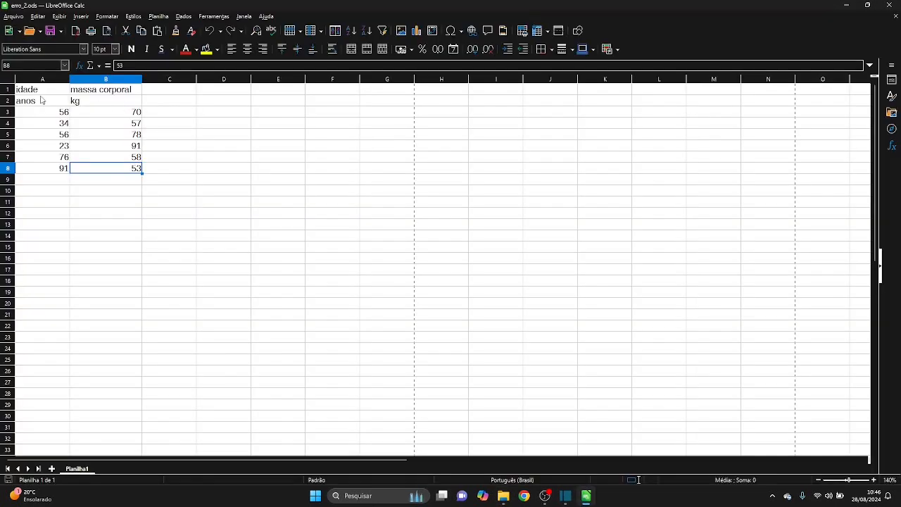
Delete row 2, which holds the units anos and kg.
{"action": "left_click", "coordinate": [7, 100]}
{"action": "right_click", "coordinate": [5, 102]}
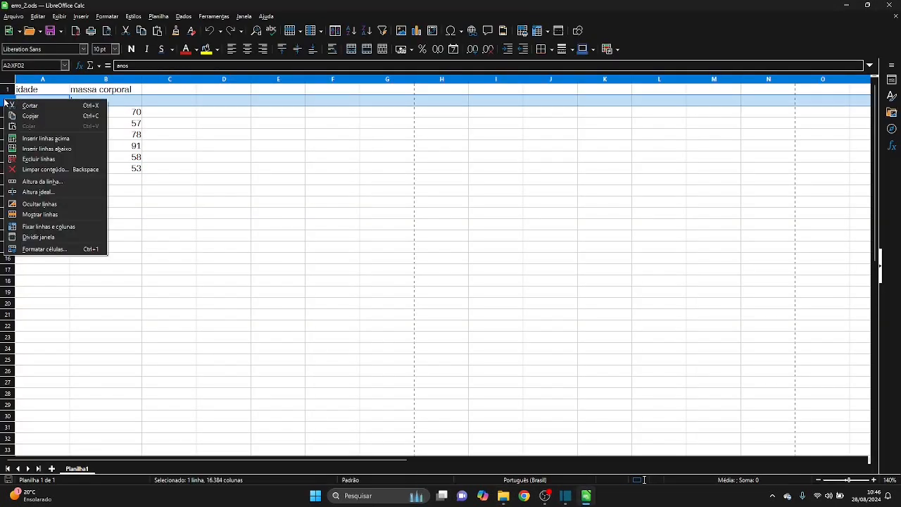
{"action": "left_click", "coordinate": [39, 159]}
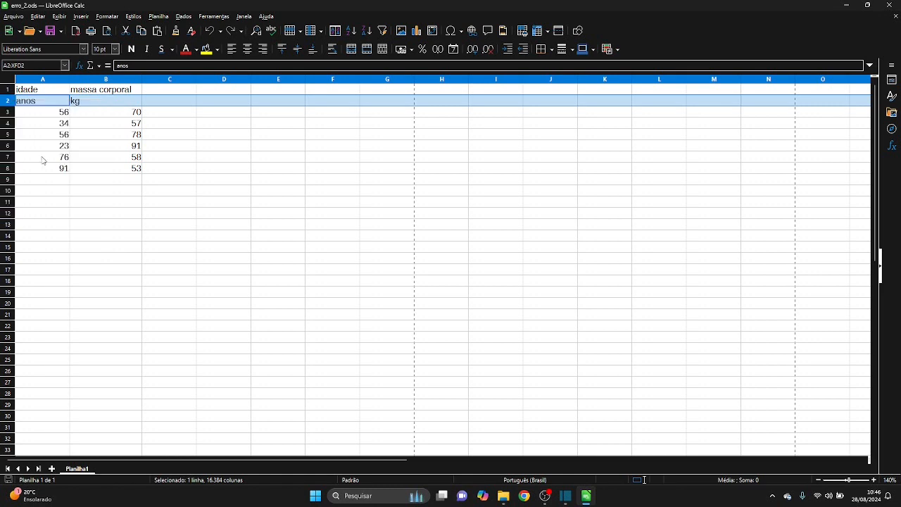
{"action": "left_click", "coordinate": [139, 191]}
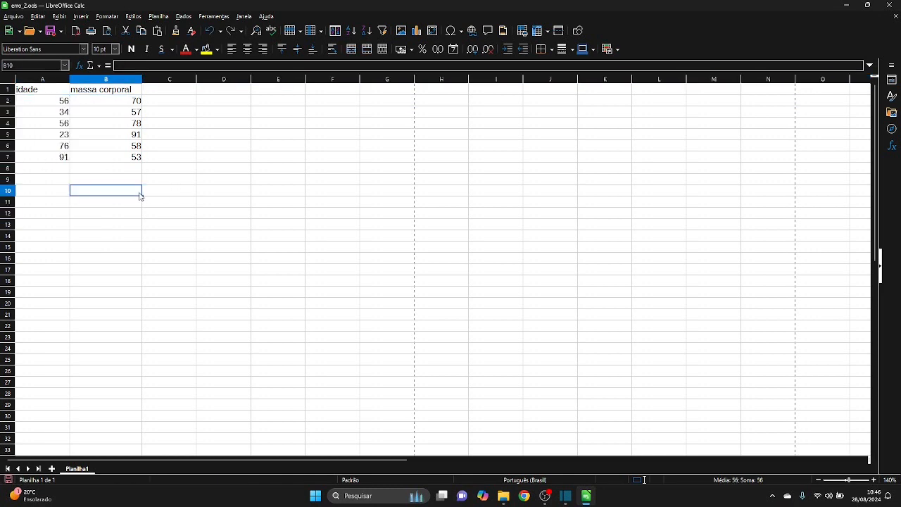
Insert an empty row above the idade and massa corporal headings.
{"action": "left_click", "coordinate": [6, 90]}
{"action": "right_click", "coordinate": [7, 90]}
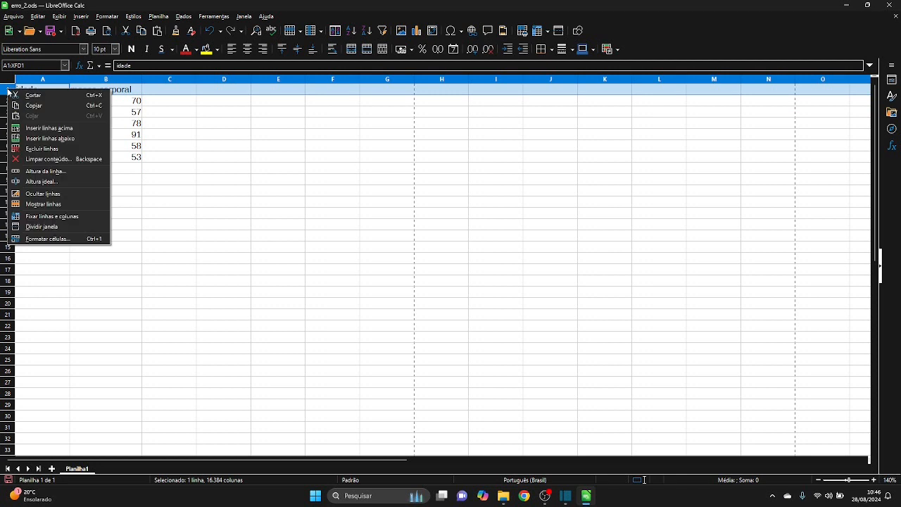
{"action": "left_click", "coordinate": [50, 129]}
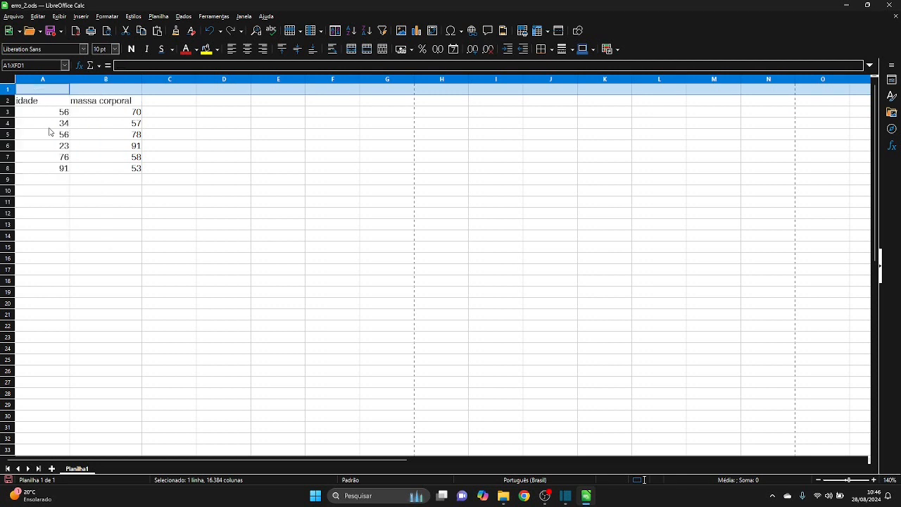
{"action": "left_click", "coordinate": [223, 180]}
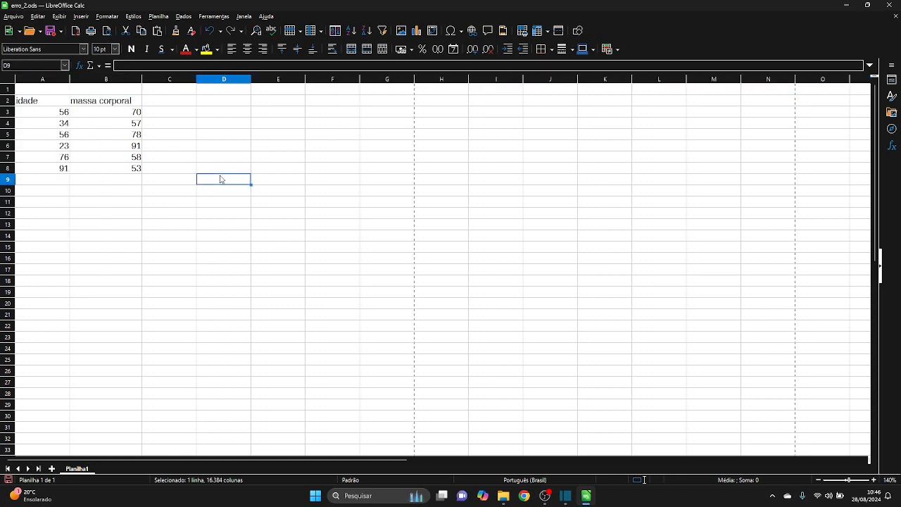
Merge cells A1:B1 under the title dados do projeto and save the spreadsheet.
{"action": "left_click", "coordinate": [60, 92]}
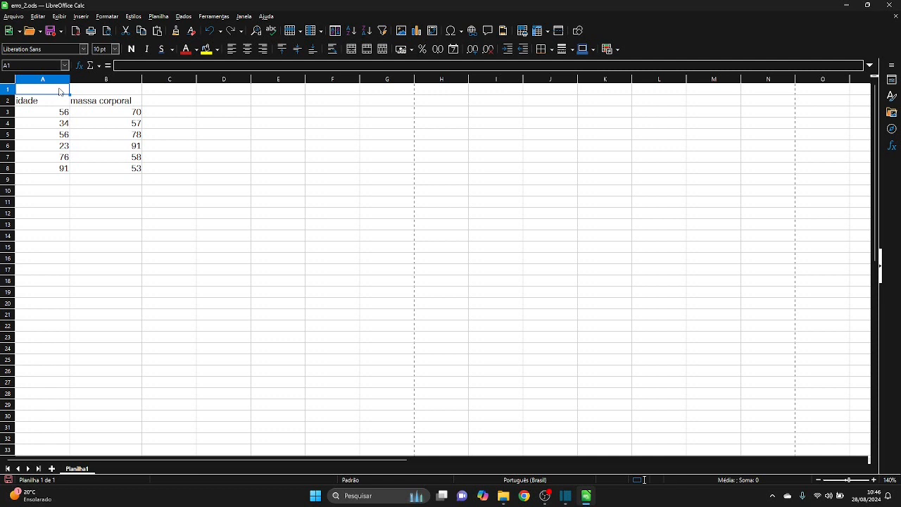
{"action": "left_click_drag", "start_coordinate": [57, 92], "coordinate": [100, 91]}
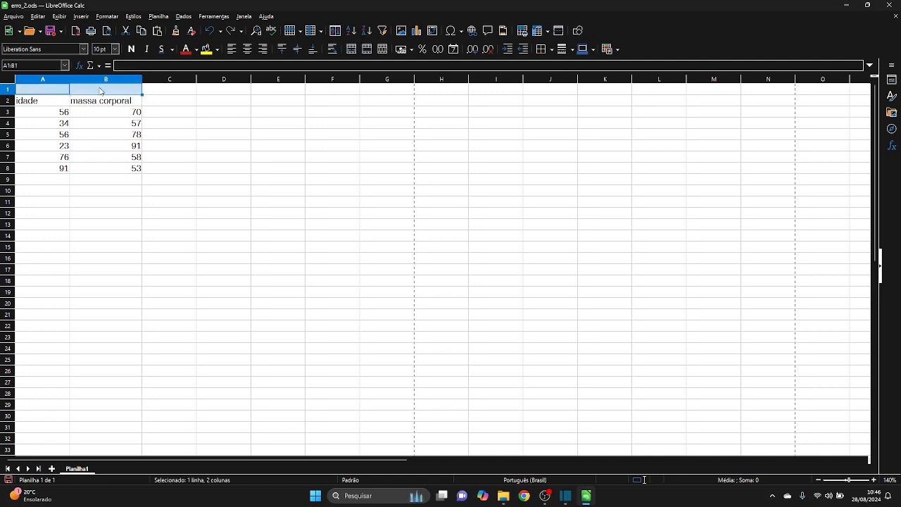
{"action": "left_click", "coordinate": [366, 50]}
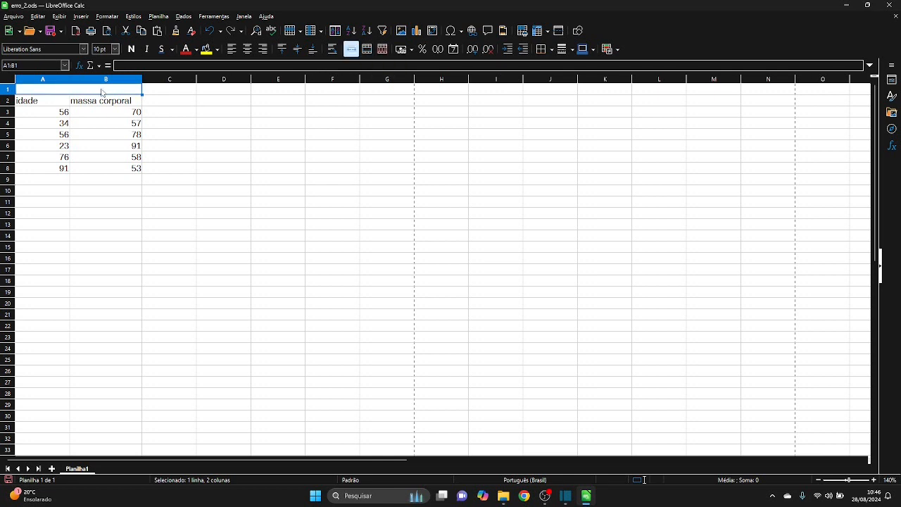
{"action": "type", "text": "dados do pr"}
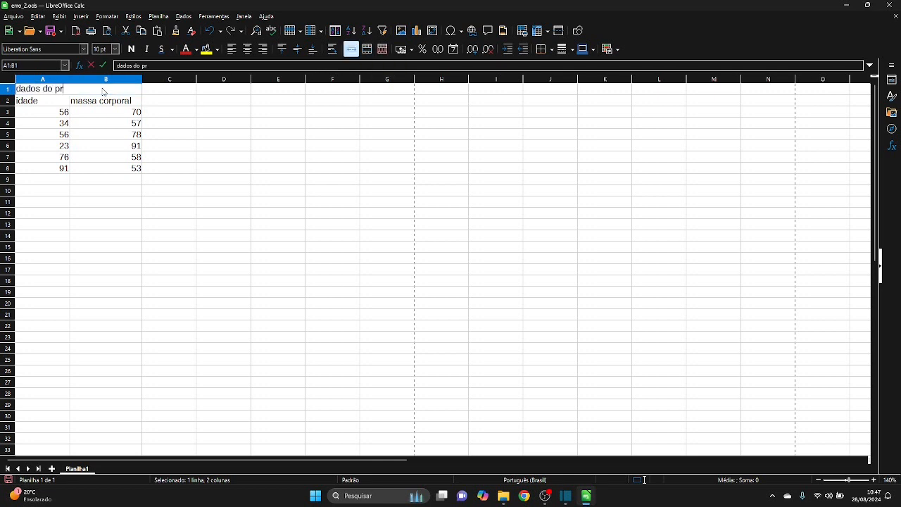
{"action": "type", "text": "ojeto"}
{"action": "left_click", "coordinate": [274, 212]}
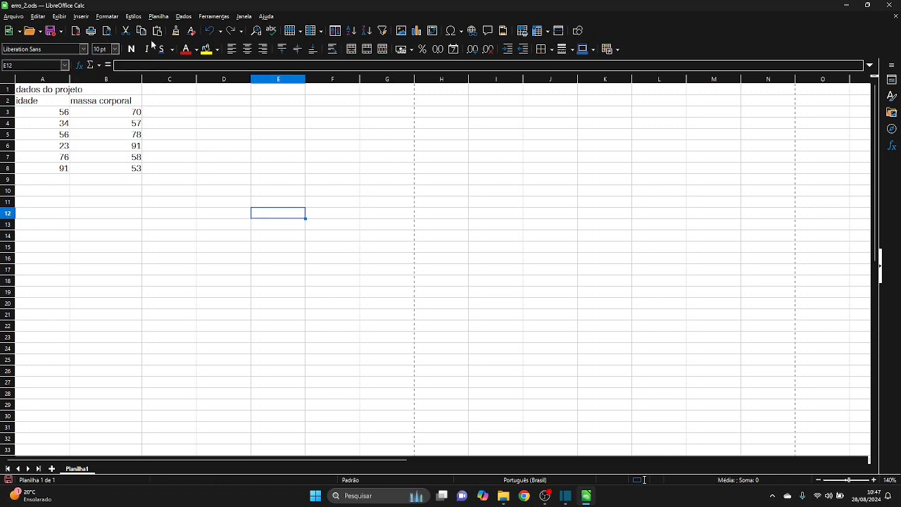
{"action": "left_click", "coordinate": [51, 30]}
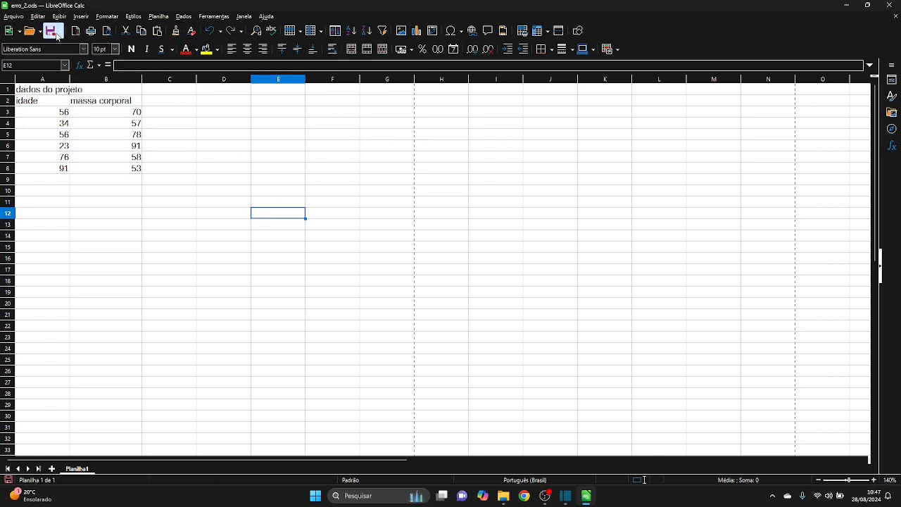
Close the saved erro_2.ods spreadsheet and launch JASP.
{"action": "left_click", "coordinate": [892, 5]}
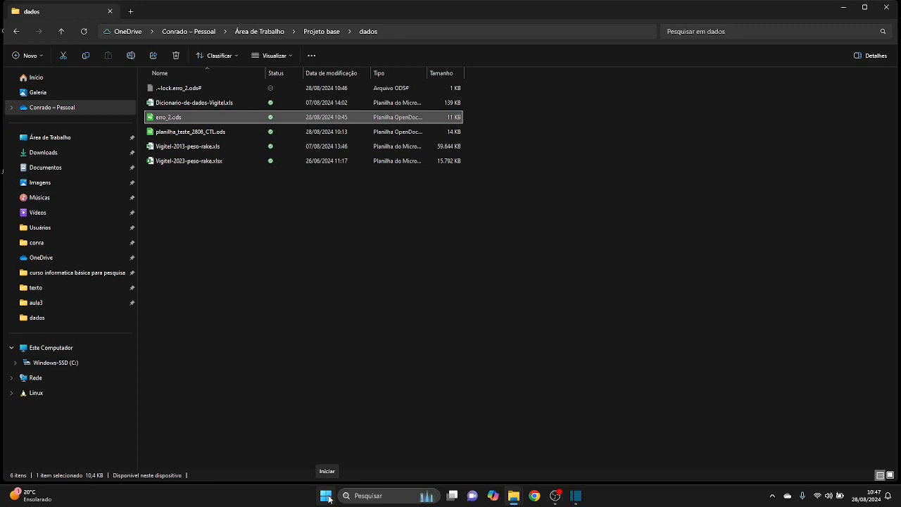
{"action": "left_click", "coordinate": [374, 496]}
{"action": "type", "text": "jasp"}
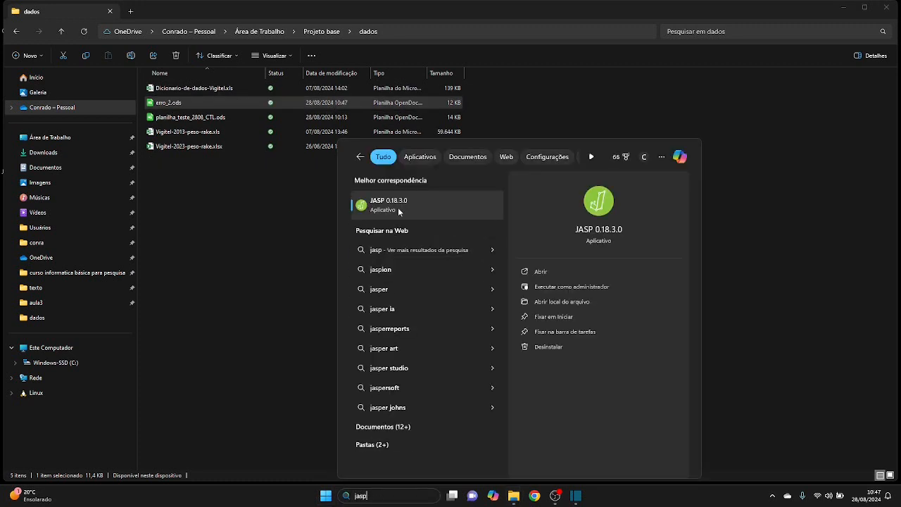
{"action": "left_click", "coordinate": [398, 210]}
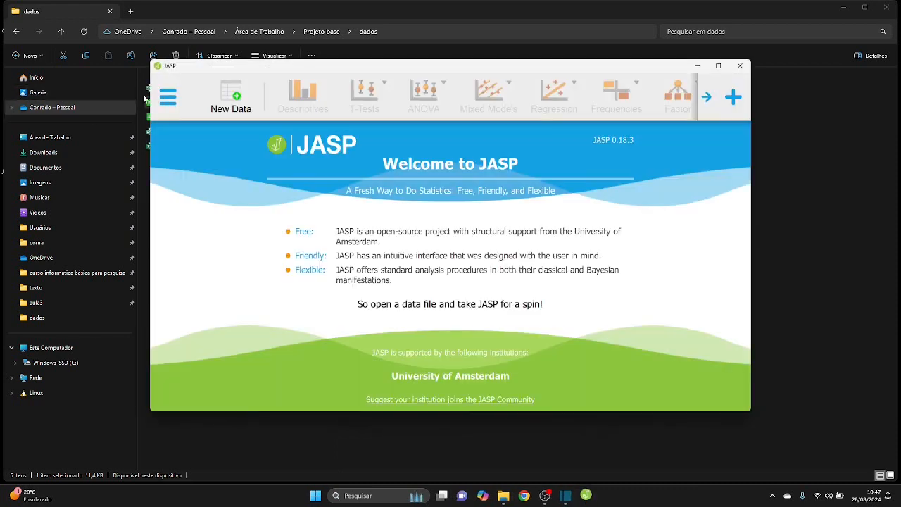
Open erro_2.ods in JASP from the dados folder on the computer.
{"action": "left_click", "coordinate": [167, 97]}
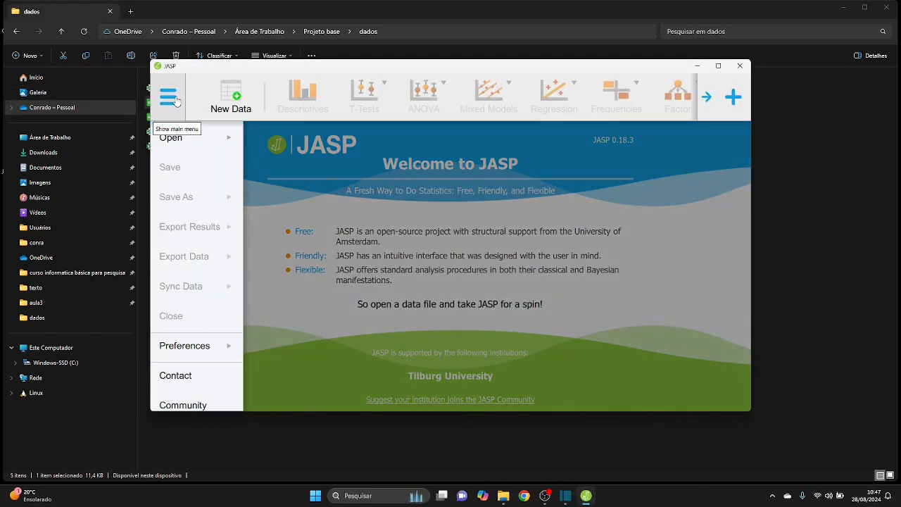
{"action": "left_click", "coordinate": [179, 138]}
{"action": "left_click", "coordinate": [278, 187]}
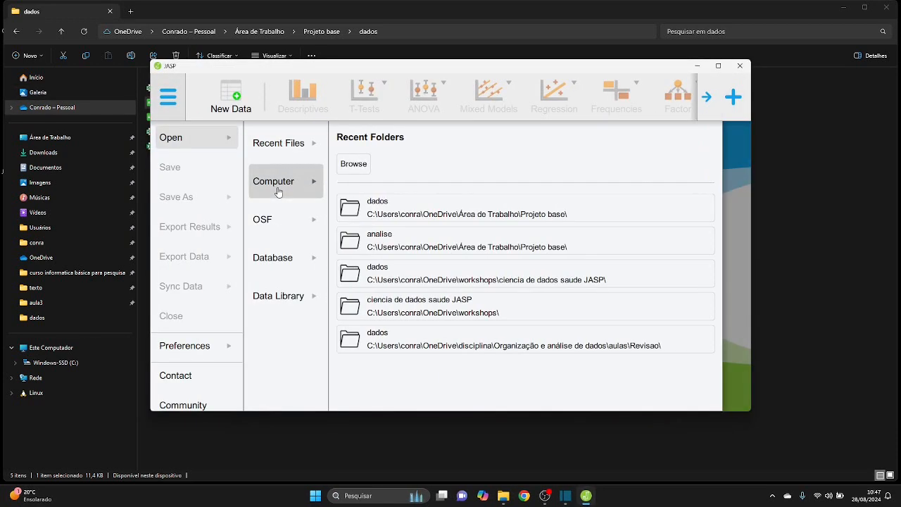
{"action": "left_click", "coordinate": [361, 166]}
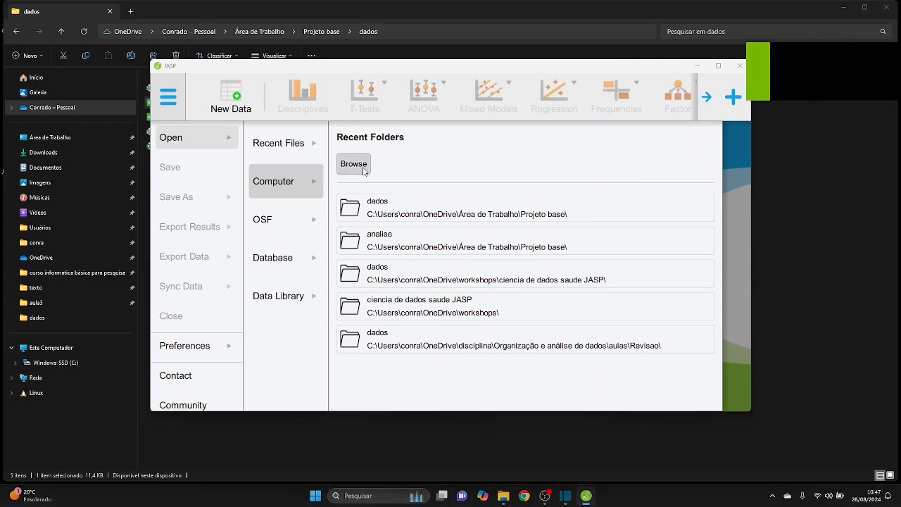
{"action": "double_click", "coordinate": [272, 154]}
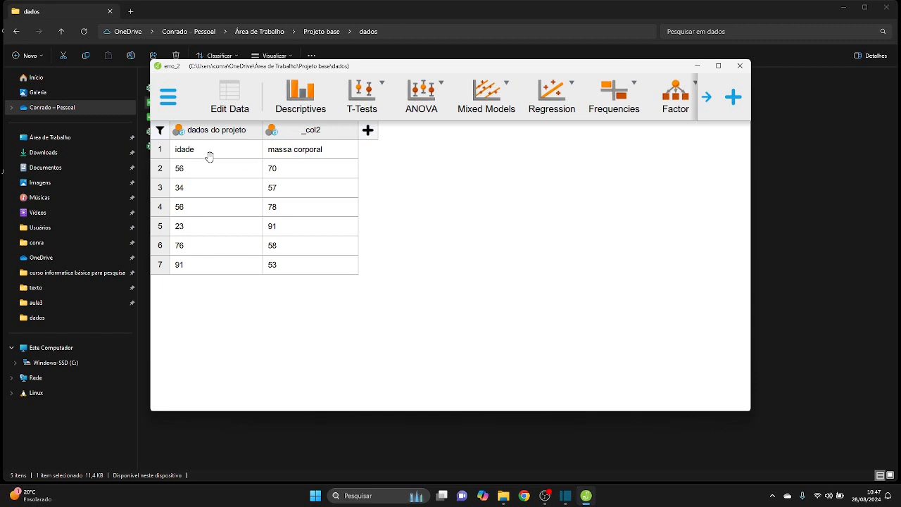
Run Descriptive Statistics on the dados do projeto variable, then close JASP without saving the changes.
{"action": "left_click", "coordinate": [303, 102]}
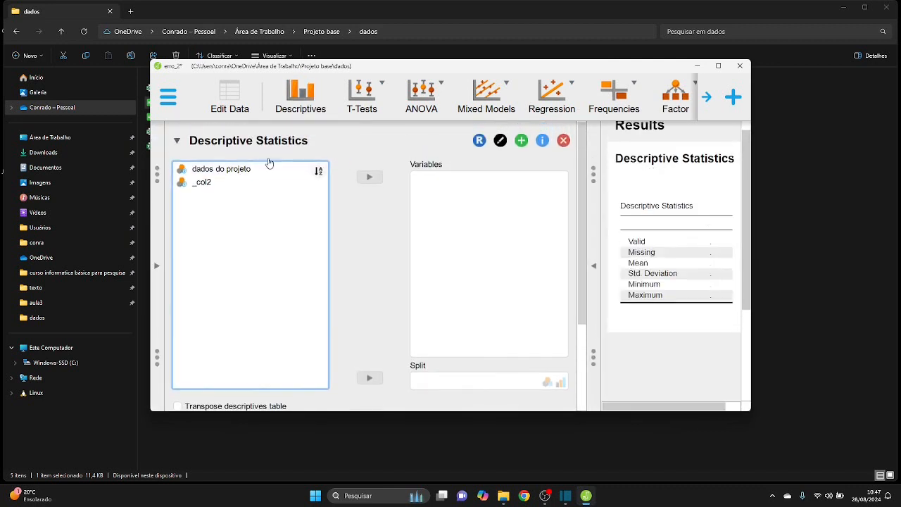
{"action": "left_click_drag", "start_coordinate": [222, 169], "coordinate": [468, 200]}
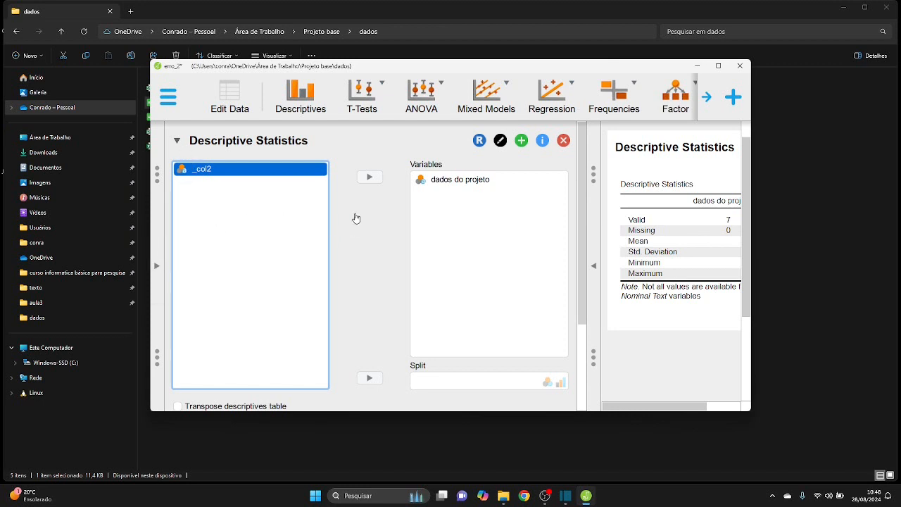
{"action": "left_click", "coordinate": [740, 66]}
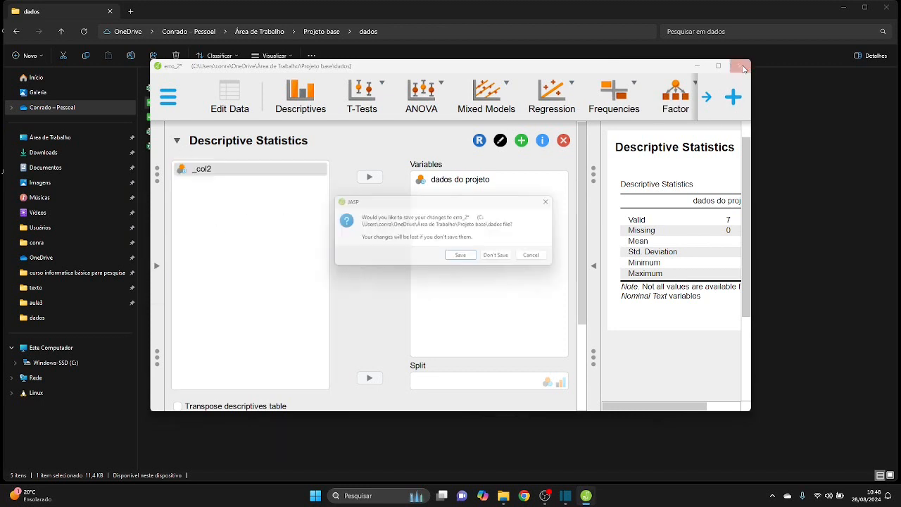
{"action": "left_click", "coordinate": [507, 256]}
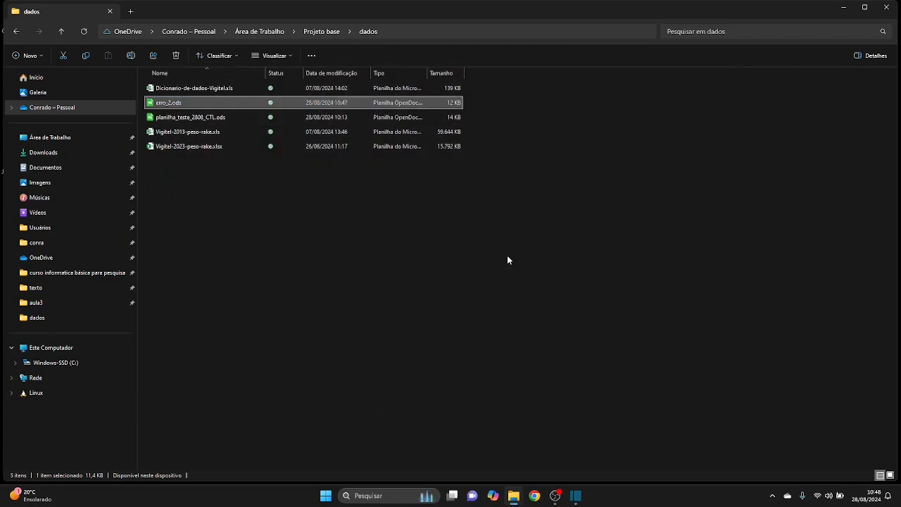
{"action": "left_click", "coordinate": [508, 256]}
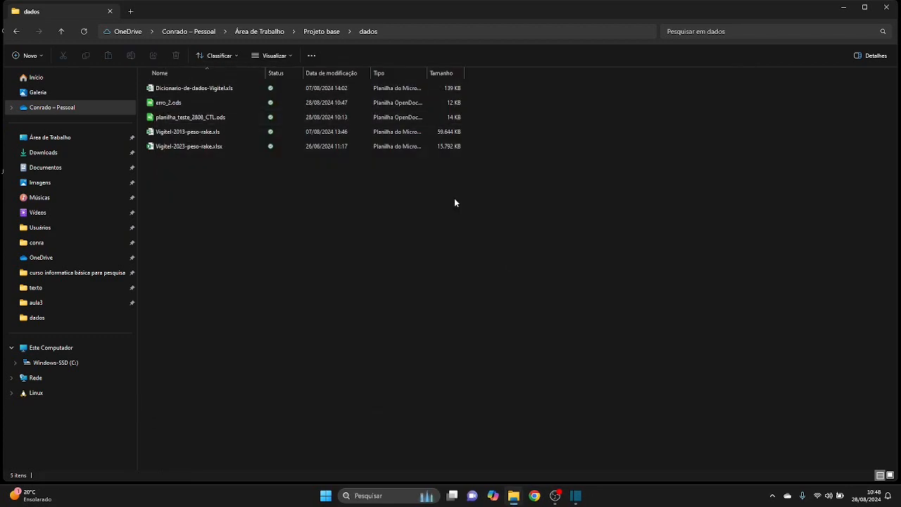
Rename erro_2.ods in the dados folder as erro_3.ods and open it in LibreOffice Calc.
{"action": "left_click", "coordinate": [179, 105]}
{"action": "key", "text": "F2"}
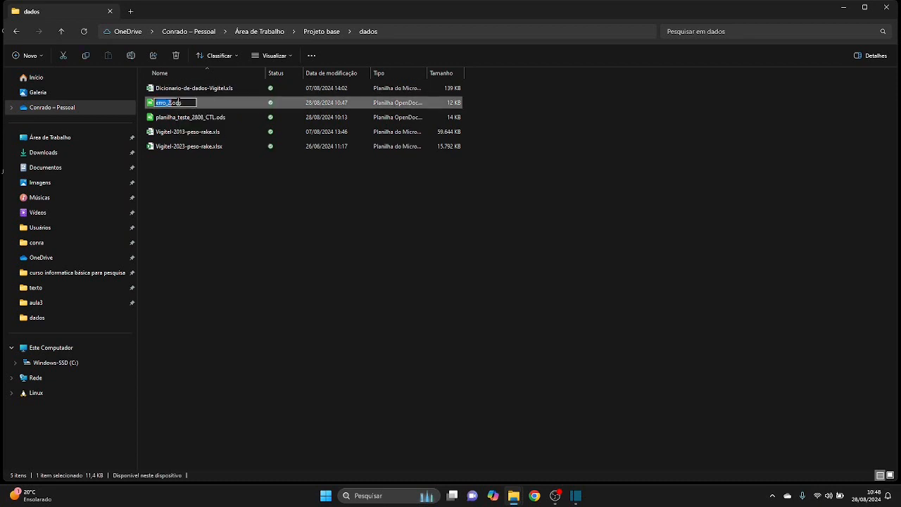
{"action": "key", "text": "Right"}
{"action": "key", "text": "BackSpace"}
{"action": "type", "text": "3"}
{"action": "key", "text": "Return"}
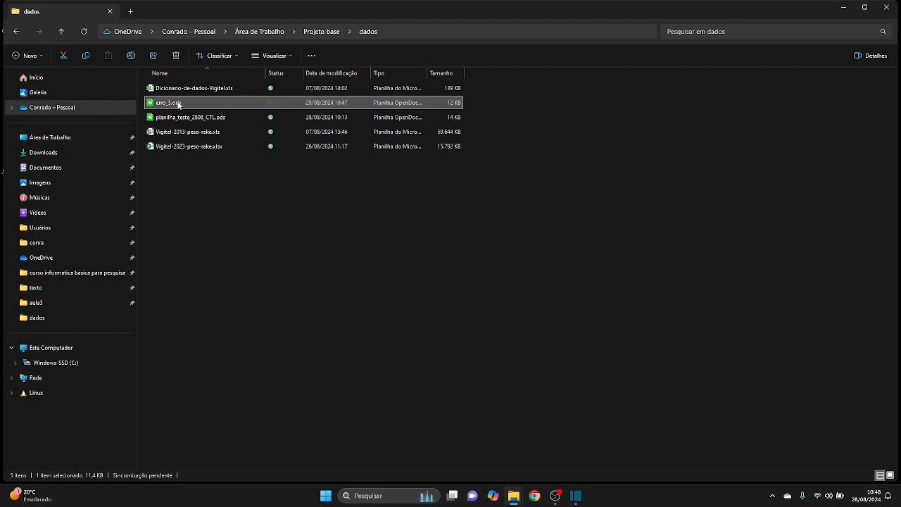
{"action": "double_click", "coordinate": [178, 105]}
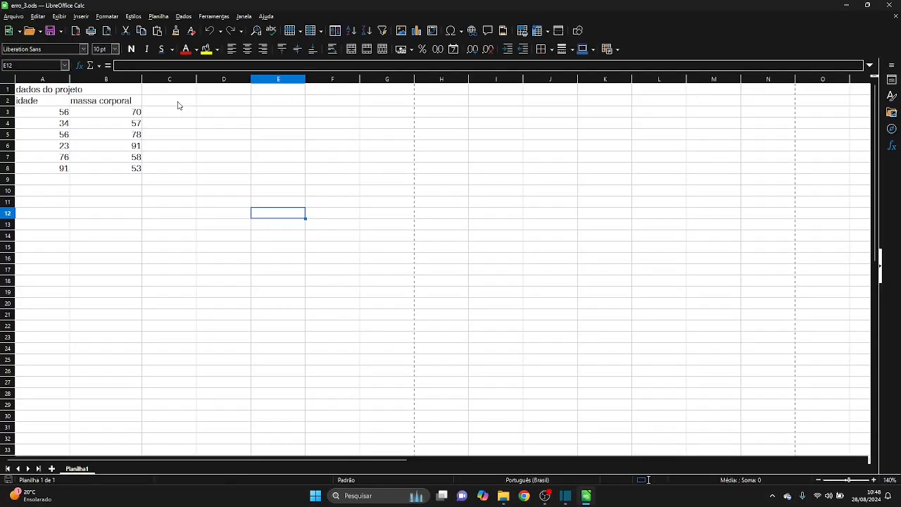
Delete row 1, which holds the merged title dados do projeto.
{"action": "left_click", "coordinate": [10, 89]}
{"action": "right_click", "coordinate": [12, 90]}
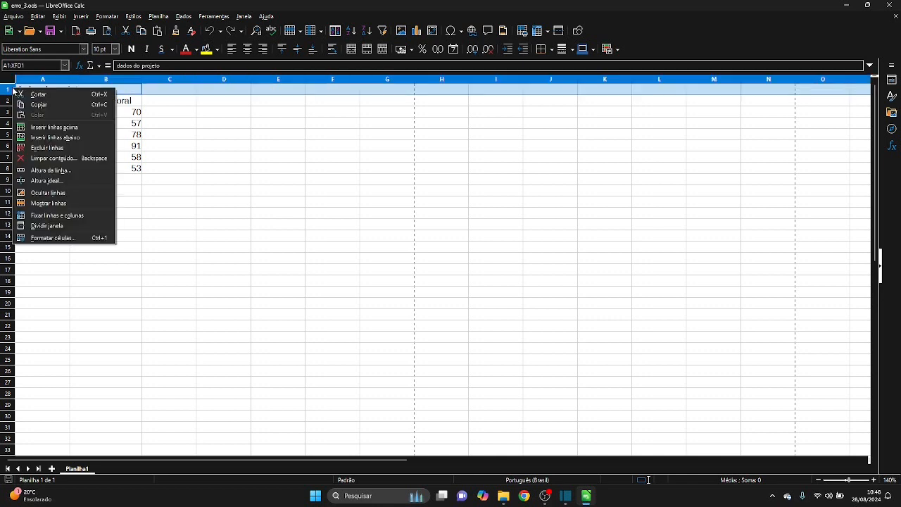
{"action": "left_click", "coordinate": [46, 148]}
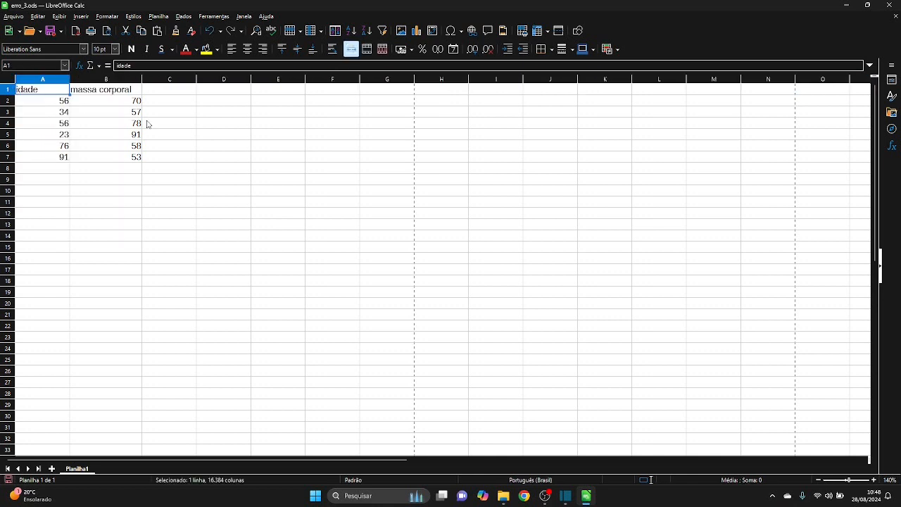
Enter the heading grupo in cell C1, beside massa corporal.
{"action": "left_click", "coordinate": [177, 92]}
{"action": "type", "text": "d"}
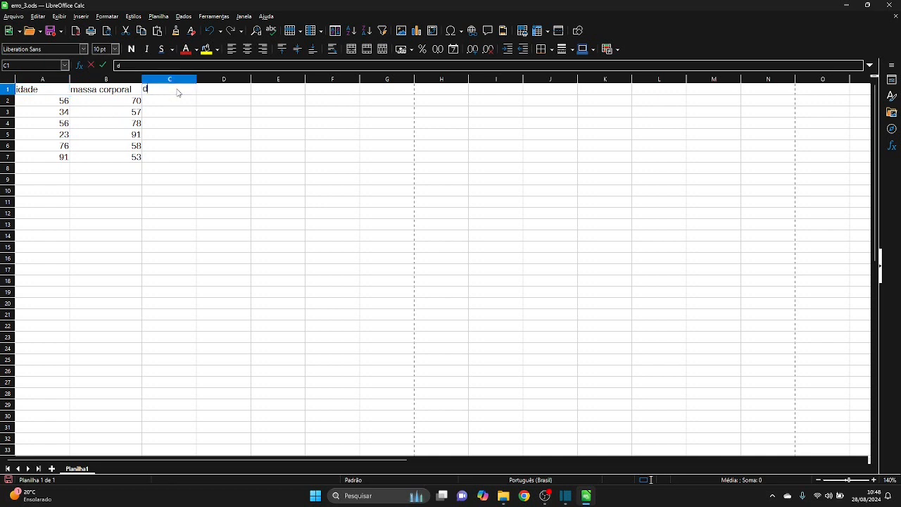
{"action": "type", "text": "agrupo"}
{"action": "key", "text": "Return"}
{"action": "key", "text": "Return"}
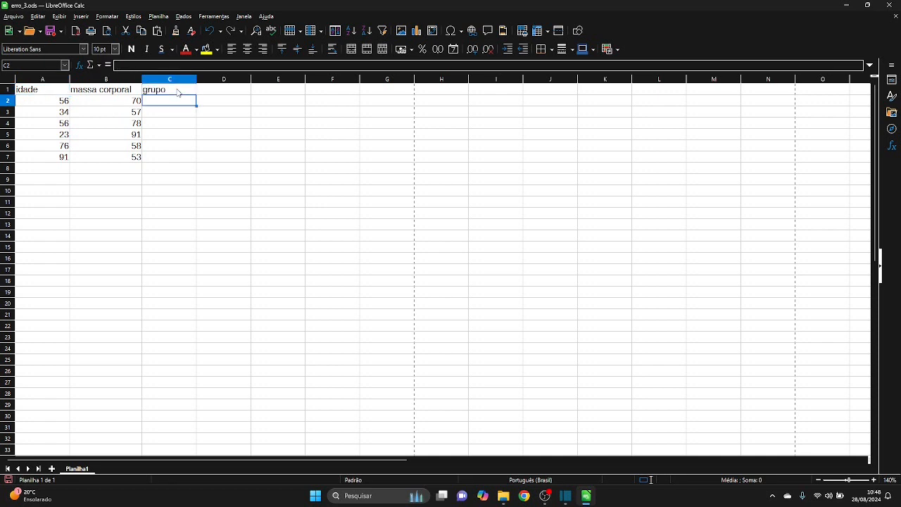
Fill the grupo column in C2:C7 with A, B, A, lowercase b, A and B.
{"action": "key", "text": "Up"}
{"action": "type", "text": "A"}
{"action": "key", "text": "Return"}
{"action": "type", "text": "B"}
{"action": "key", "text": "Return"}
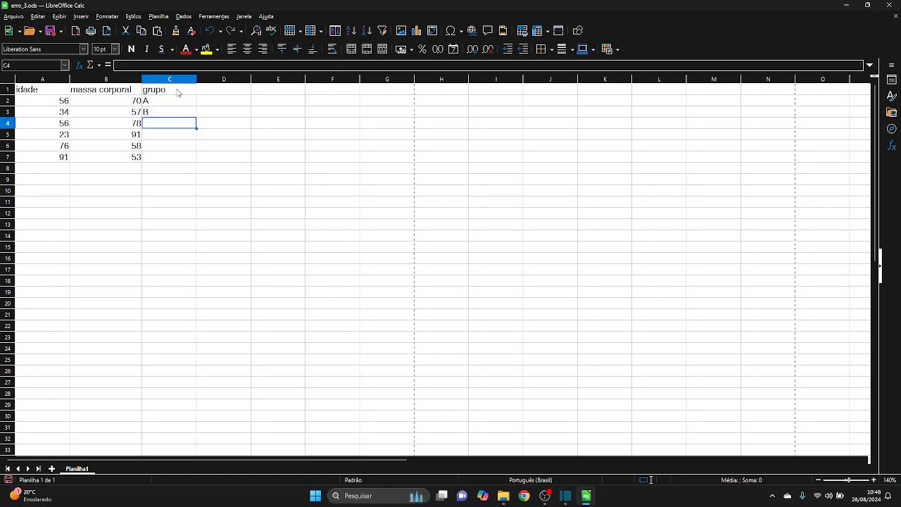
{"action": "type", "text": "A"}
{"action": "key", "text": "Return"}
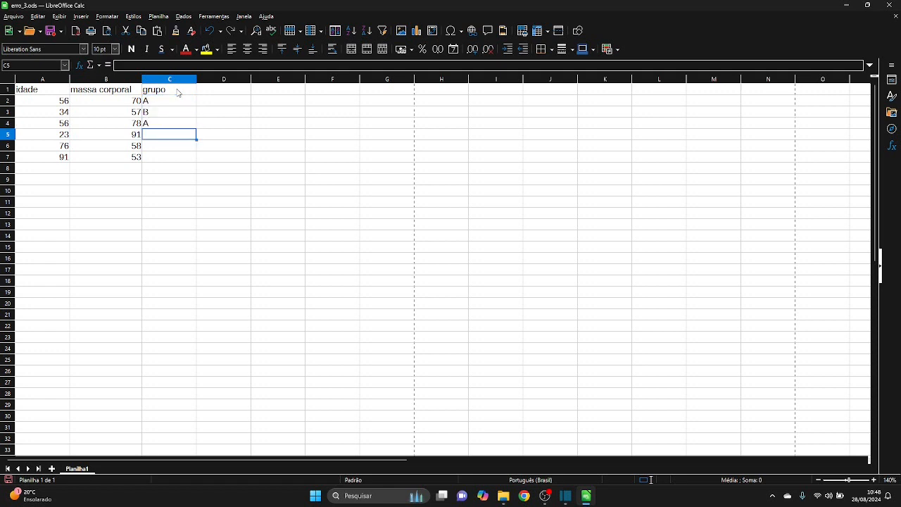
{"action": "type", "text": "b"}
{"action": "key", "text": "Return"}
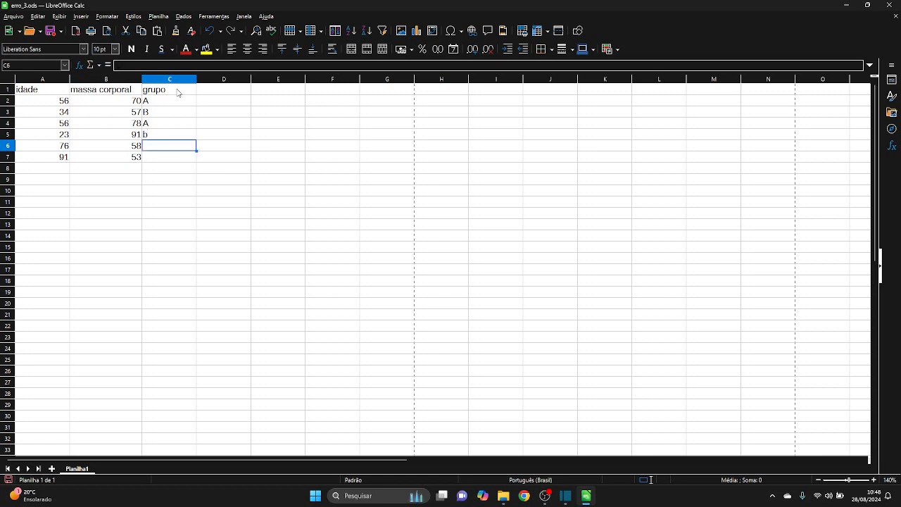
{"action": "type", "text": "A"}
{"action": "key", "text": "Return"}
{"action": "type", "text": "B"}
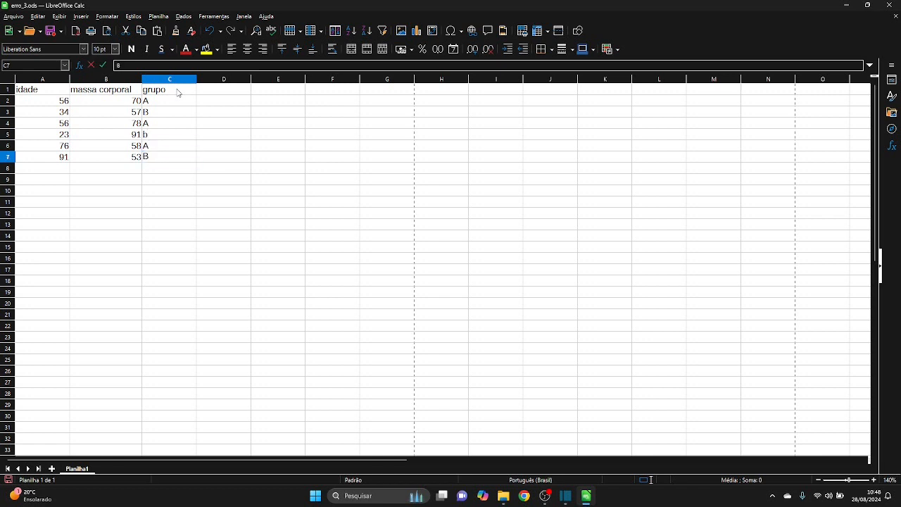
{"action": "key", "text": "Tab"}
Enter the heading sexo in cell D1, beside grupo.
{"action": "key", "text": "Up"}
{"action": "key", "text": "Up"}
{"action": "key", "text": "Up"}
{"action": "key", "text": "Up"}
{"action": "key", "text": "Up"}
{"action": "key", "text": "Up"}
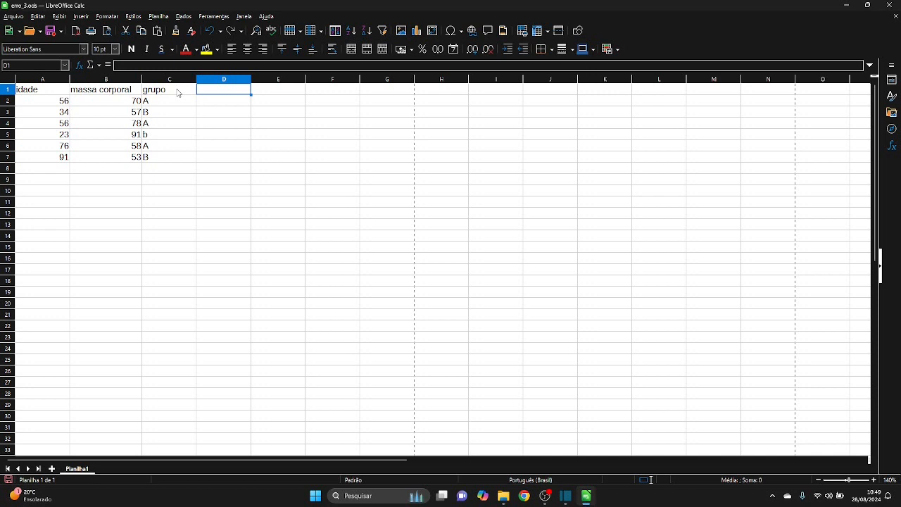
{"action": "type", "text": "sexo"}
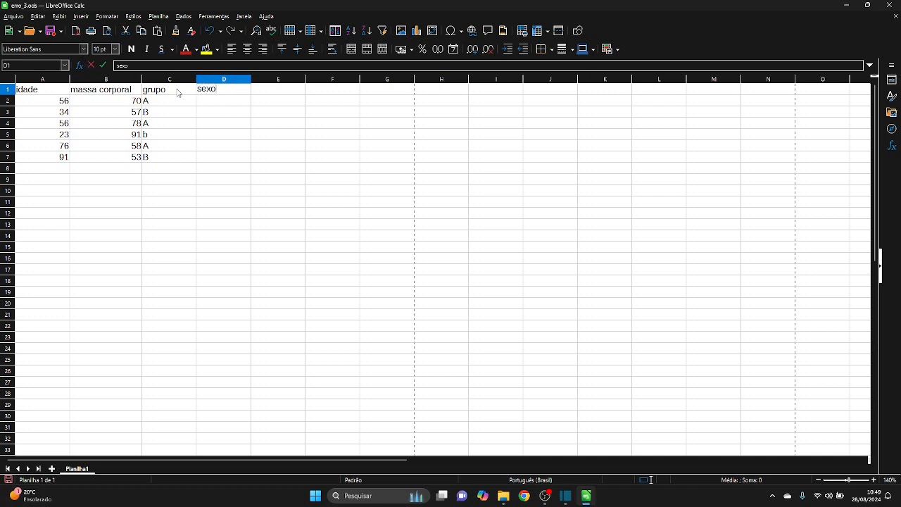
{"action": "key", "text": "Return"}
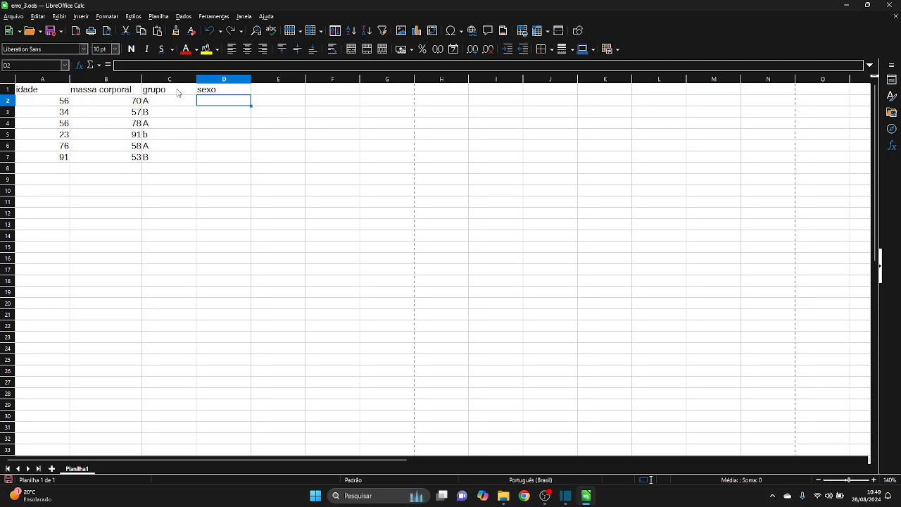
Fill the sexo column in D2:D7 with F, M, F, M, Fem and Masc, and save the spreadsheet.
{"action": "type", "text": "F"}
{"action": "key", "text": "Return"}
{"action": "type", "text": "M"}
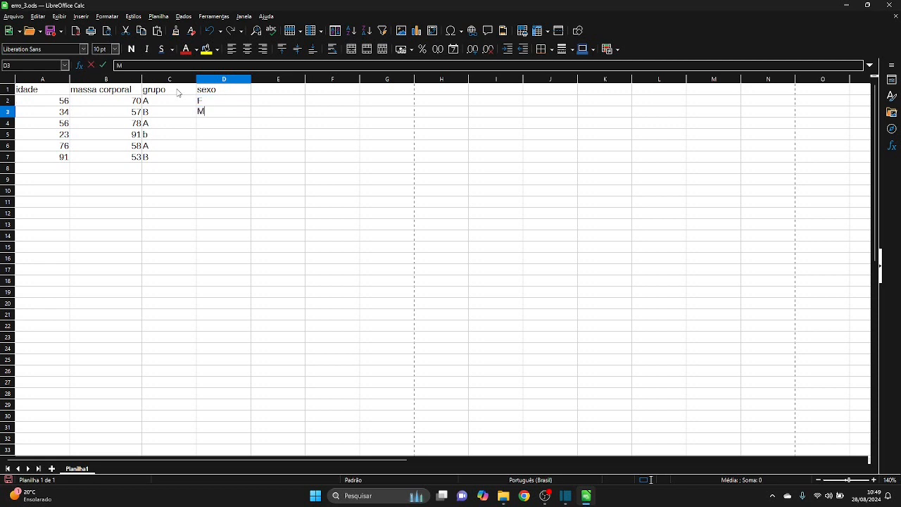
{"action": "key", "text": "Return"}
{"action": "type", "text": "F"}
{"action": "key", "text": "Return"}
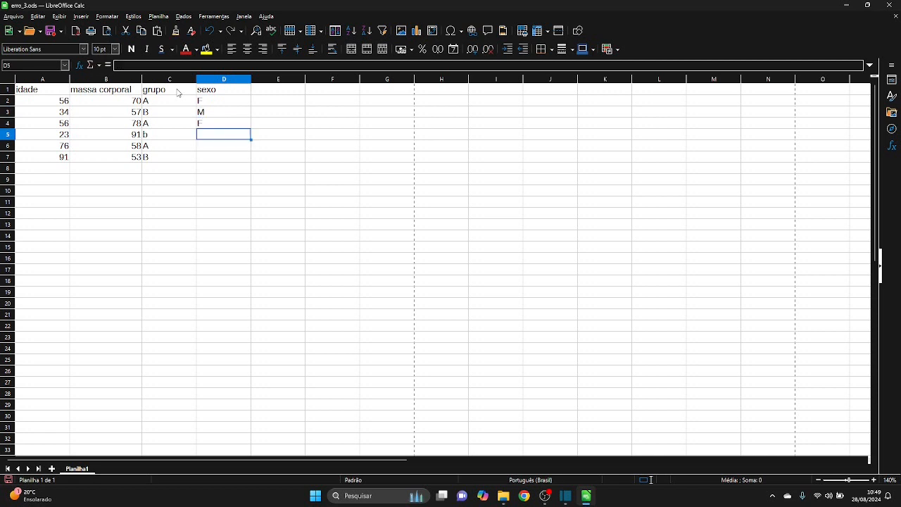
{"action": "type", "text": "M"}
{"action": "key", "text": "Return"}
{"action": "type", "text": "Fem"}
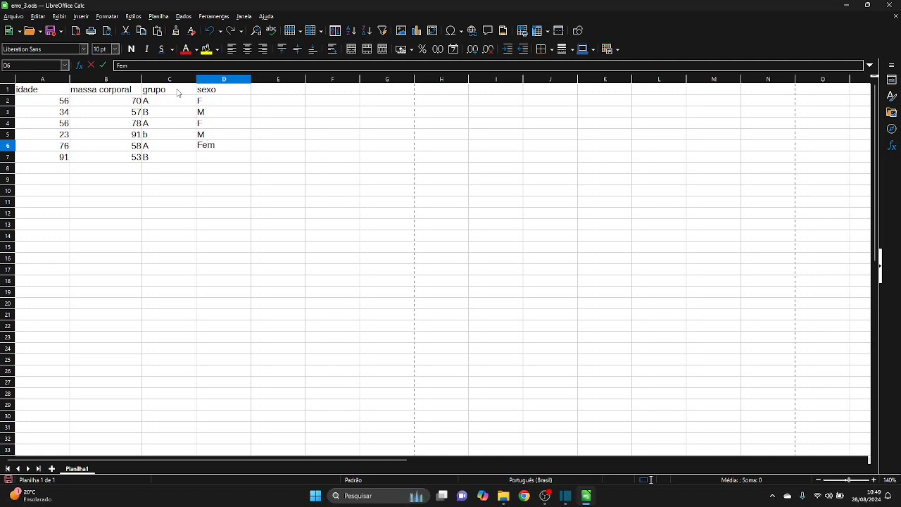
{"action": "key", "text": "Return"}
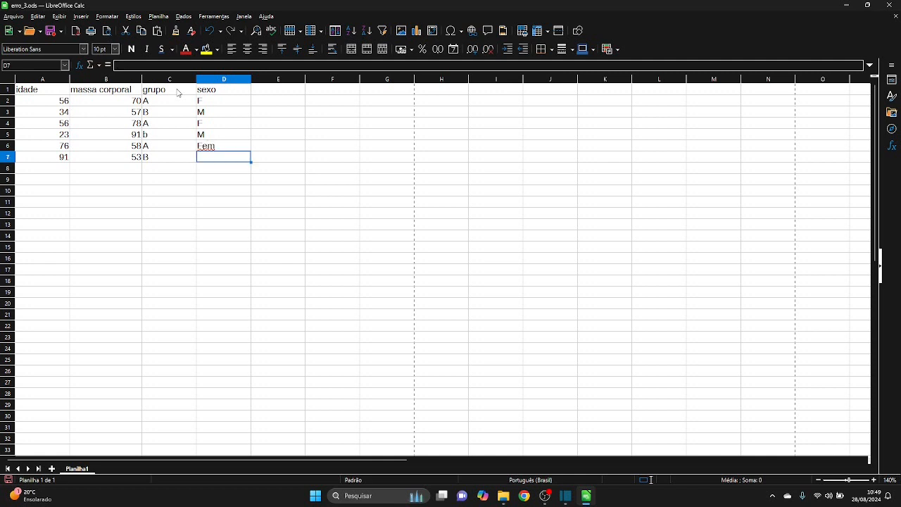
{"action": "type", "text": "Masc"}
{"action": "left_click", "coordinate": [291, 162]}
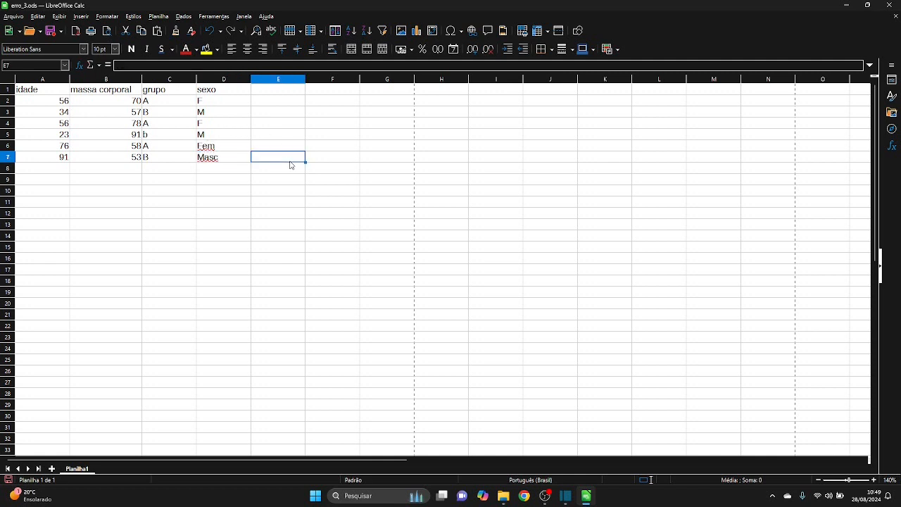
{"action": "left_click", "coordinate": [53, 37]}
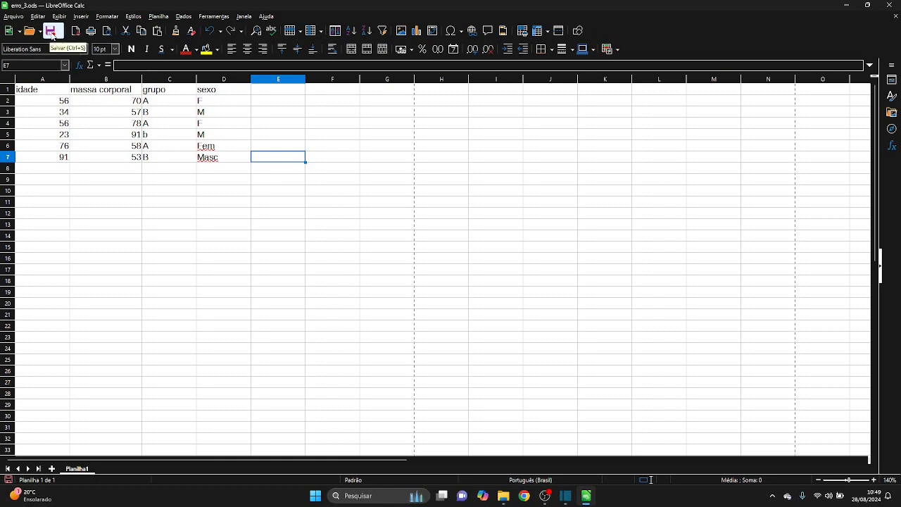
Close the erro_3.ods spreadsheet and launch JASP again.
{"action": "left_click", "coordinate": [894, 5]}
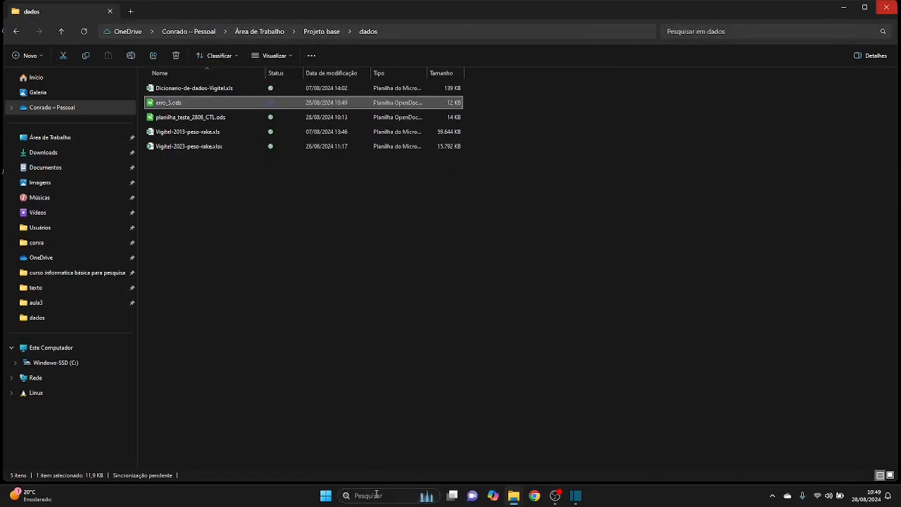
{"action": "left_click", "coordinate": [376, 496]}
{"action": "type", "text": "jasp"}
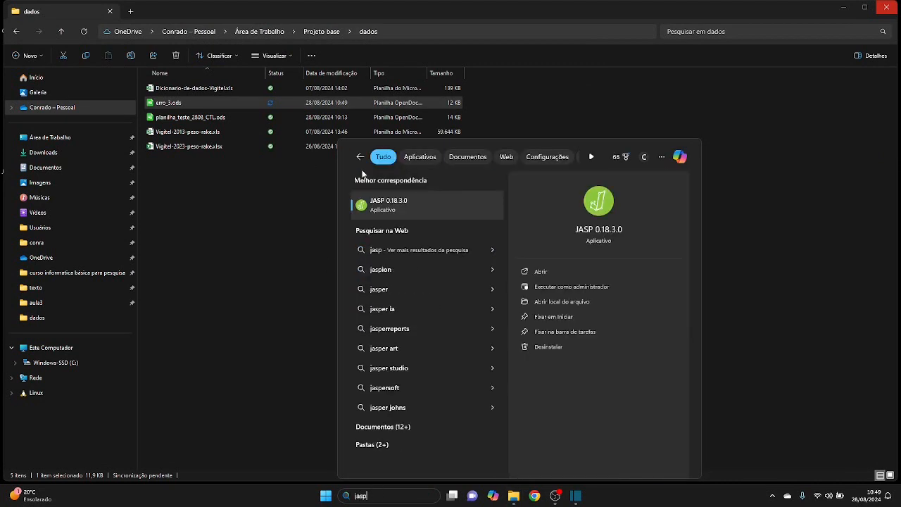
{"action": "left_click", "coordinate": [378, 205]}
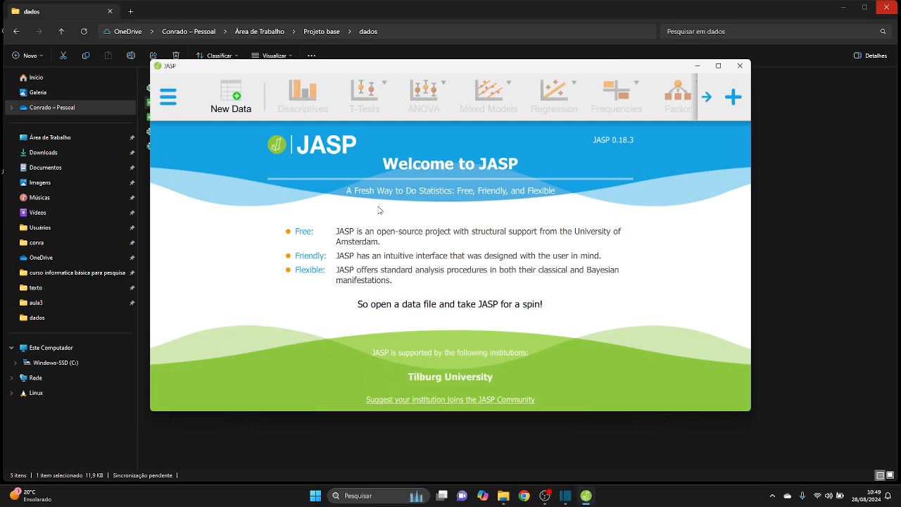
Open the erro_3.ods spreadsheet from the dados folder of Projeto base.
{"action": "left_click", "coordinate": [167, 104]}
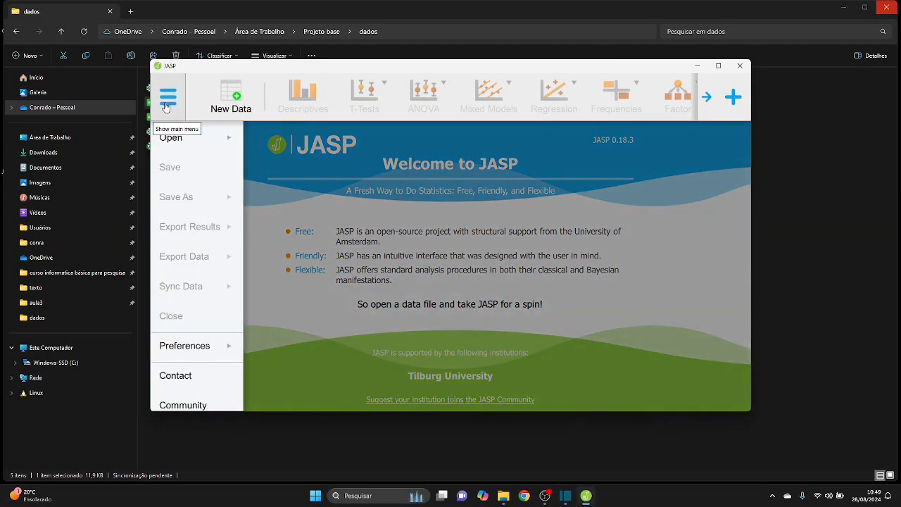
{"action": "left_click", "coordinate": [187, 137]}
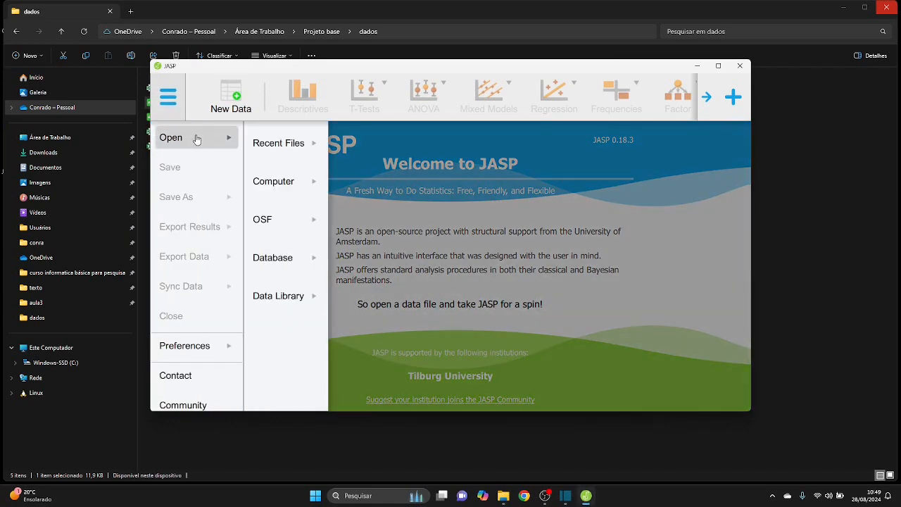
{"action": "left_click", "coordinate": [279, 146]}
{"action": "left_click", "coordinate": [283, 185]}
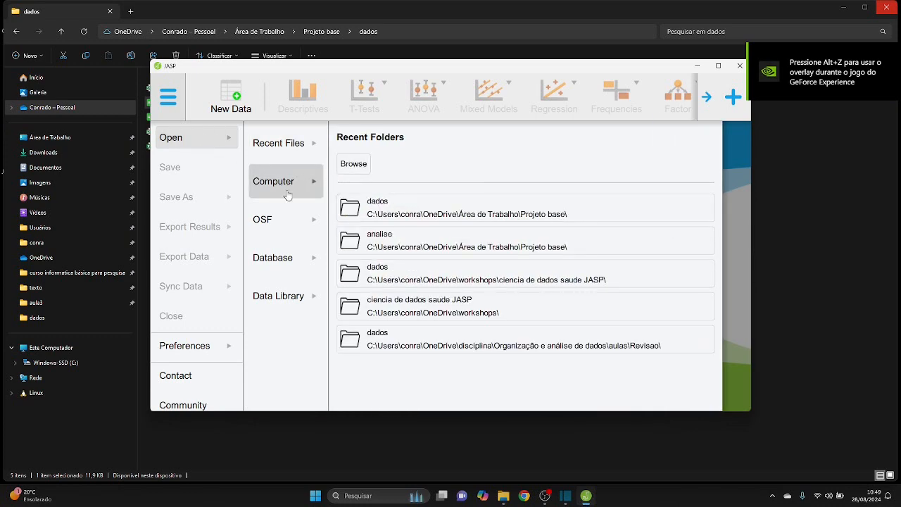
{"action": "left_click", "coordinate": [353, 163]}
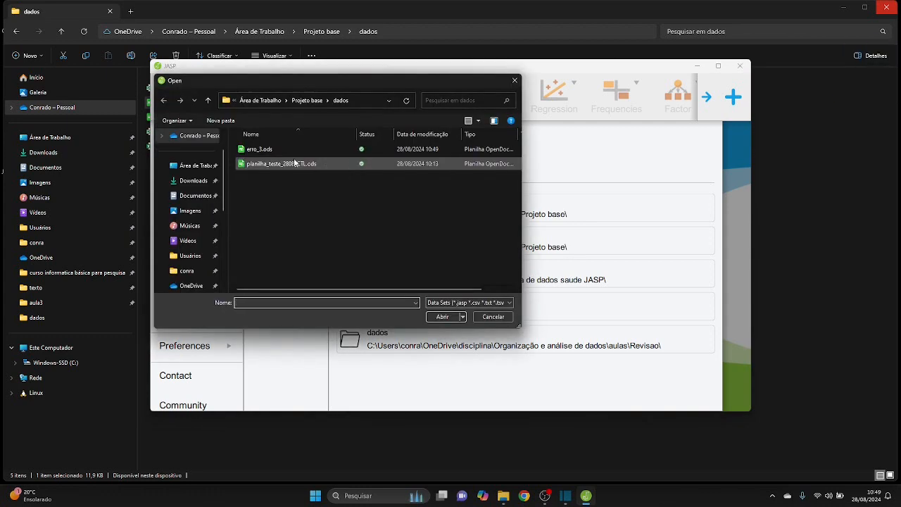
{"action": "double_click", "coordinate": [251, 149]}
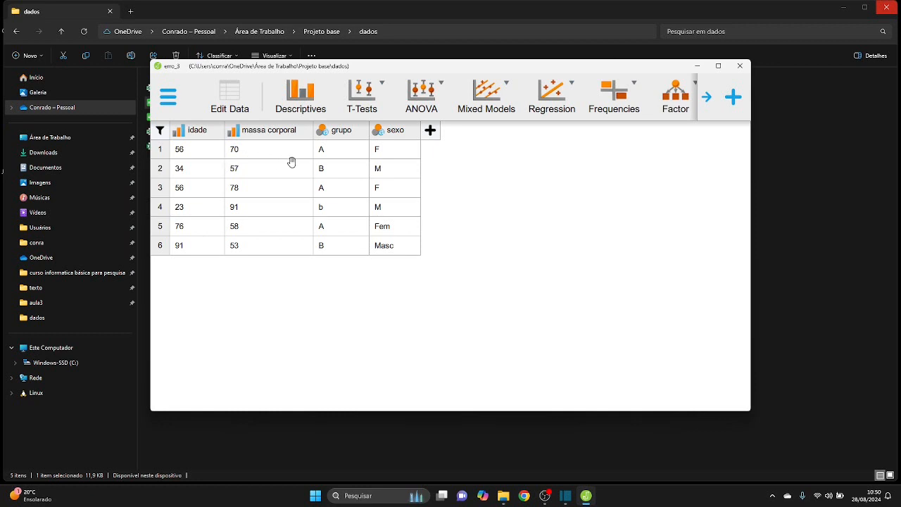
Run Descriptive Statistics on idade in the maximized window, splitting the results by grupo.
{"action": "left_click", "coordinate": [298, 98]}
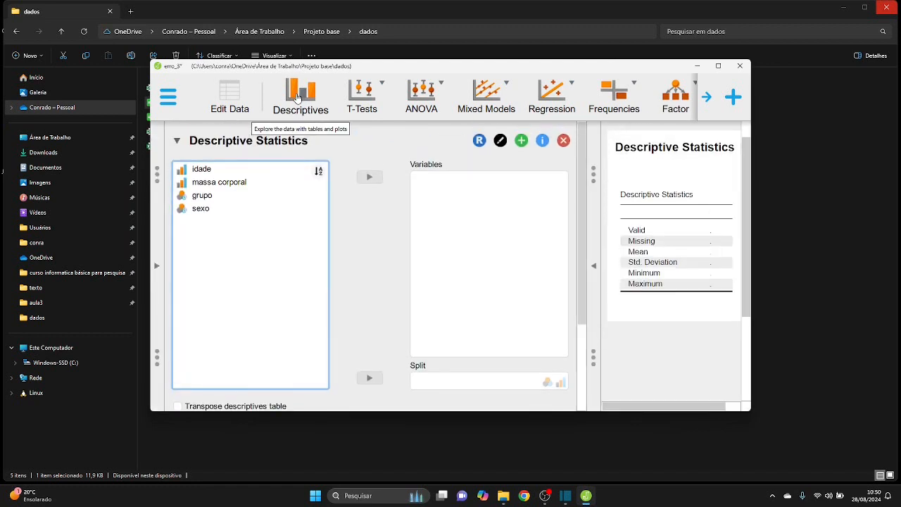
{"action": "left_click_drag", "start_coordinate": [201, 169], "coordinate": [475, 191]}
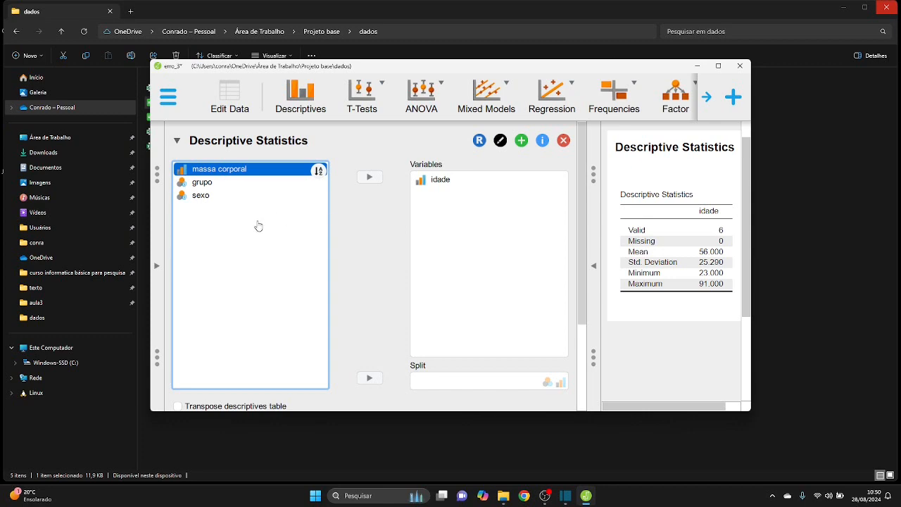
{"action": "left_click", "coordinate": [719, 66]}
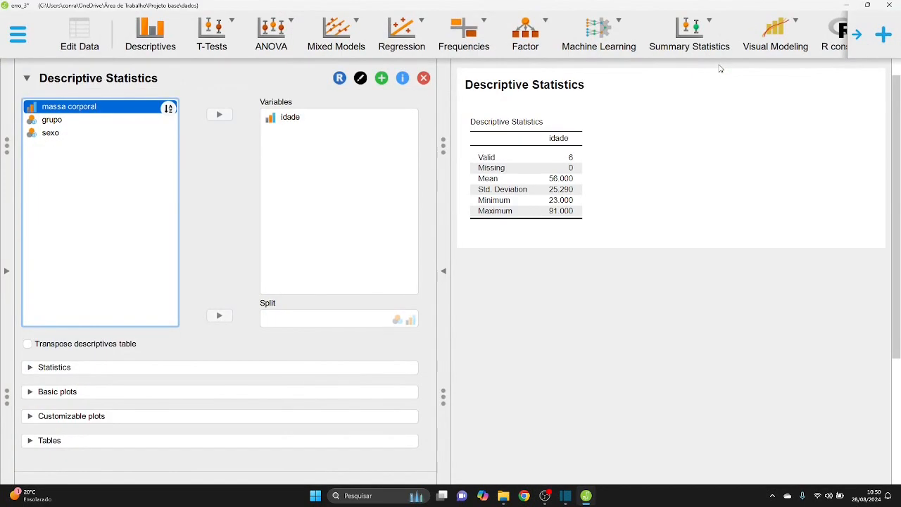
{"action": "left_click", "coordinate": [51, 121]}
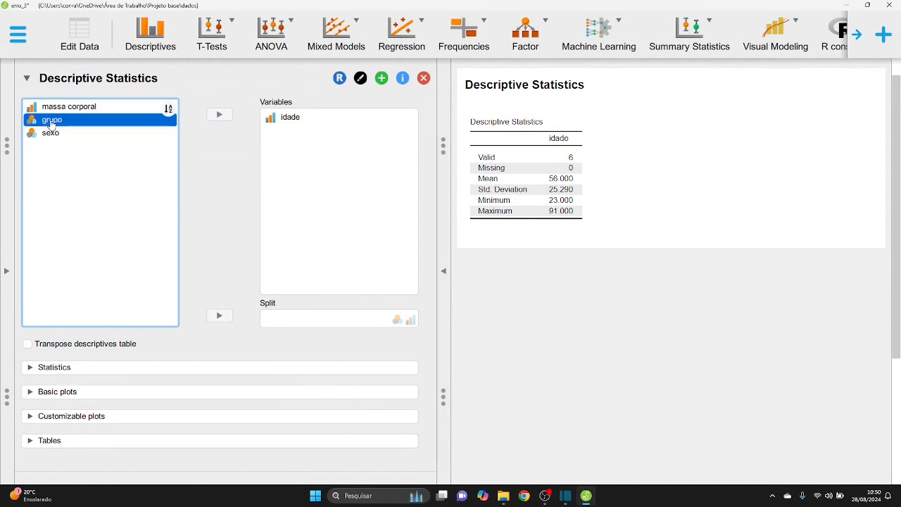
{"action": "left_click_drag", "start_coordinate": [51, 120], "coordinate": [290, 325]}
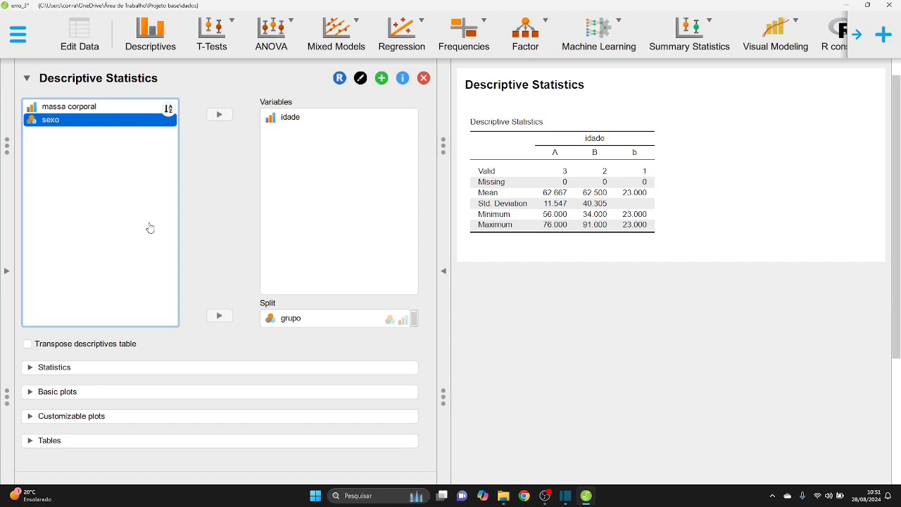
Remove grupo from the split and add sexo to the analysed variables beneath idade.
{"action": "left_click_drag", "start_coordinate": [296, 320], "coordinate": [61, 150]}
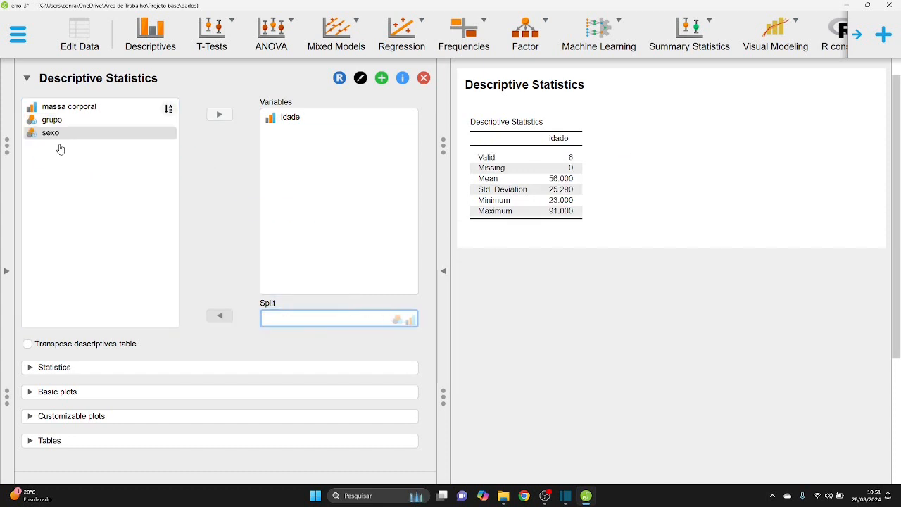
{"action": "left_click", "coordinate": [62, 445]}
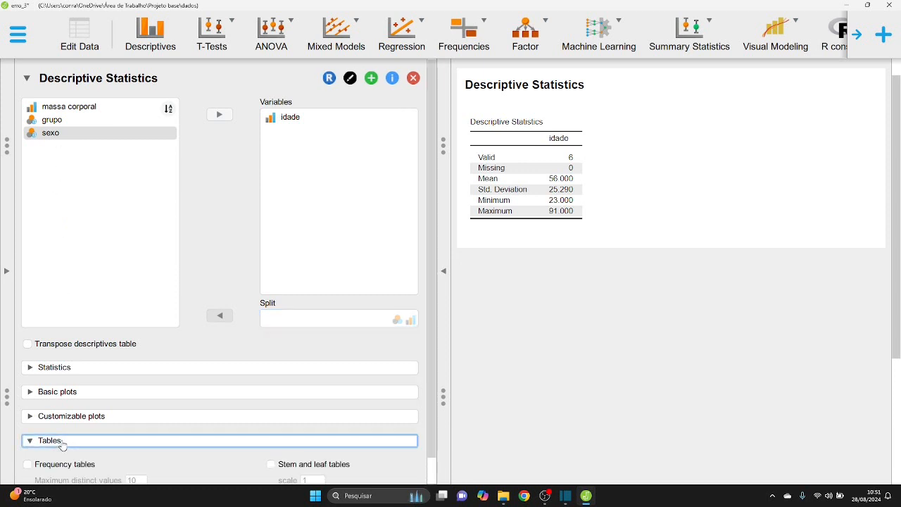
{"action": "scroll", "coordinate": [90, 364], "scroll_direction": "down", "scroll_amount": 2}
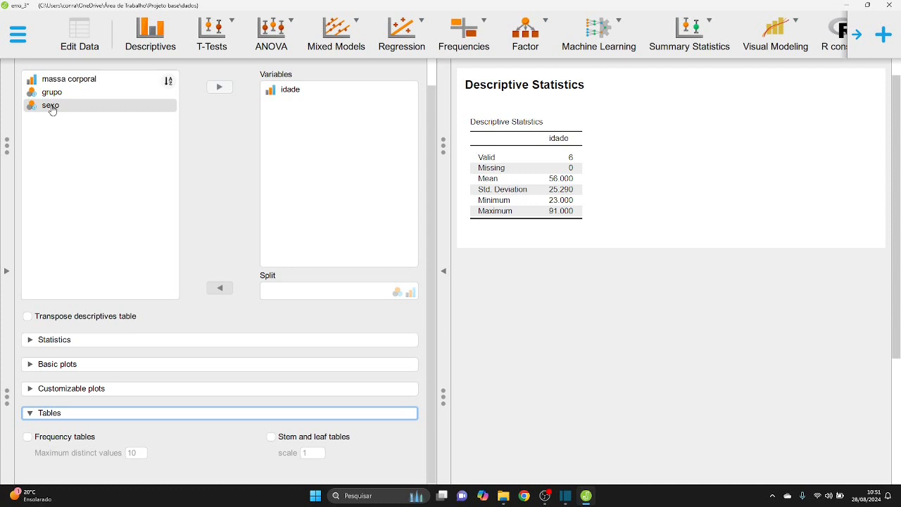
{"action": "left_click_drag", "start_coordinate": [53, 111], "coordinate": [304, 129]}
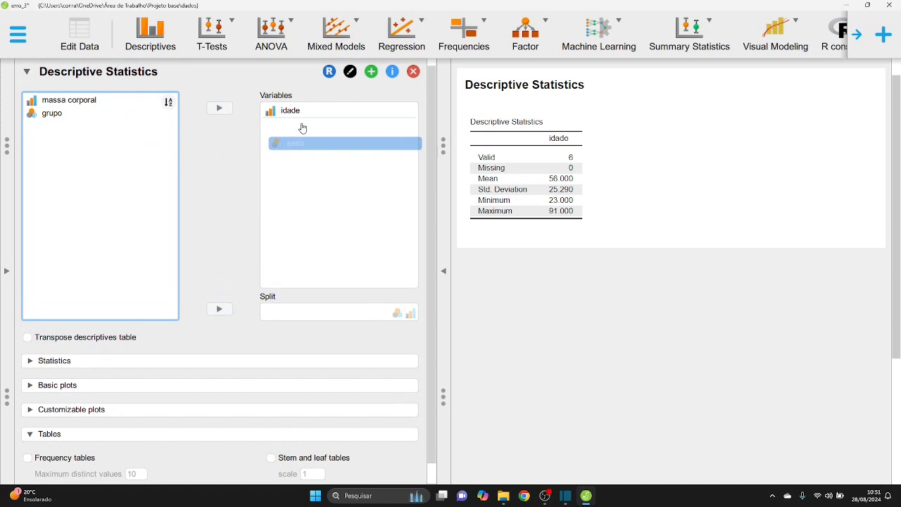
{"action": "left_click_drag", "start_coordinate": [304, 129], "coordinate": [300, 124]}
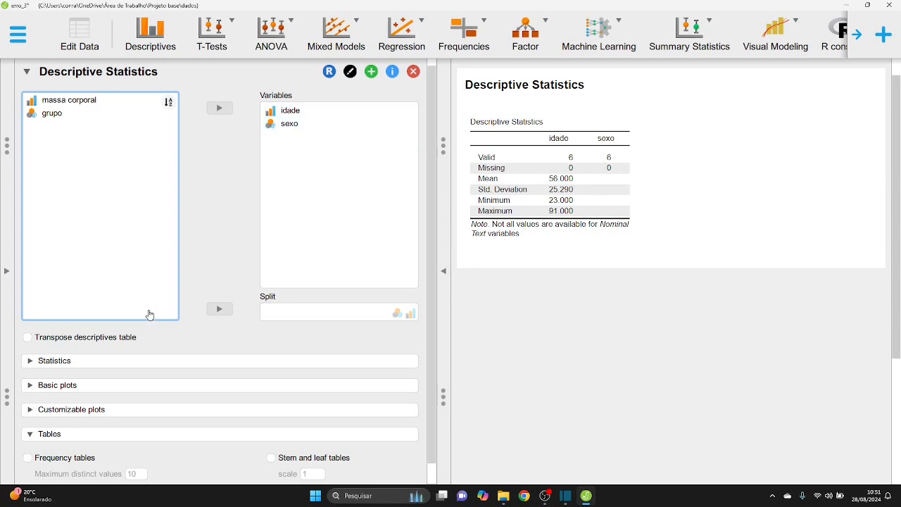
Enable frequency tables for the descriptive analysis and remove idade from the analysed variables.
{"action": "left_click", "coordinate": [27, 465]}
{"action": "scroll", "coordinate": [478, 335], "scroll_direction": "down", "scroll_amount": 1}
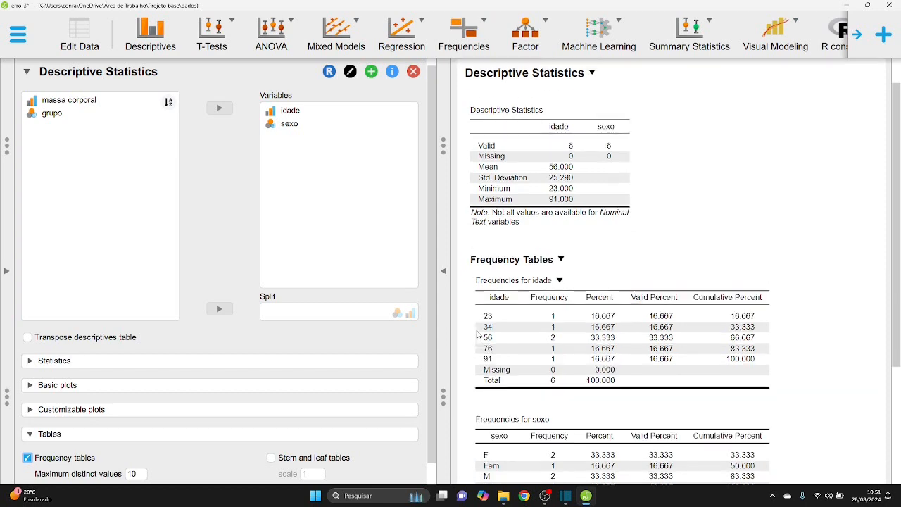
{"action": "scroll", "coordinate": [477, 335], "scroll_direction": "down", "scroll_amount": 1}
{"action": "left_click_drag", "start_coordinate": [290, 111], "coordinate": [121, 120]}
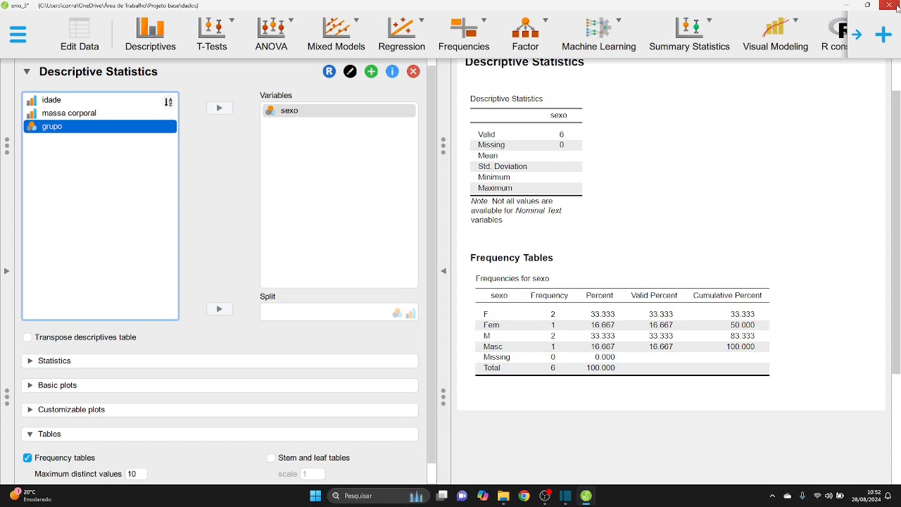
Close JASP, discarding the changes to the erro_3 analysis.
{"action": "left_click", "coordinate": [895, 7]}
{"action": "left_click", "coordinate": [463, 258]}
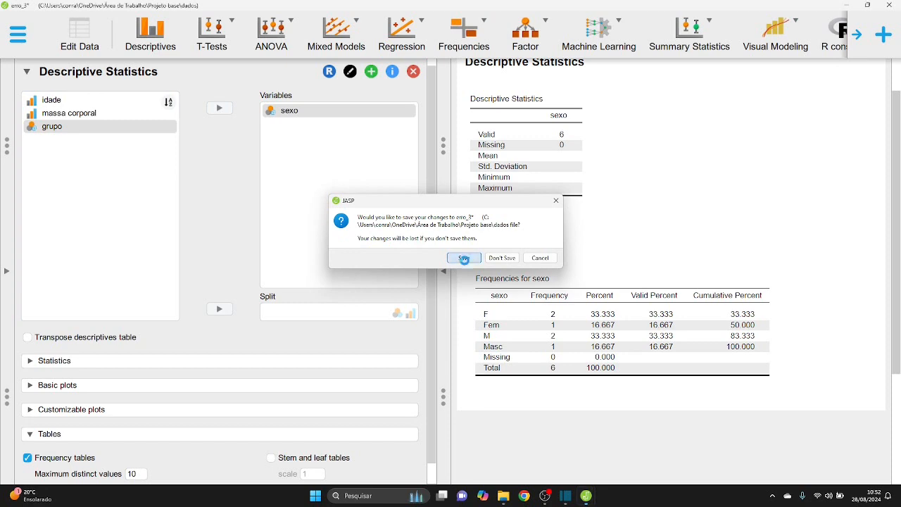
{"action": "left_click", "coordinate": [344, 255]}
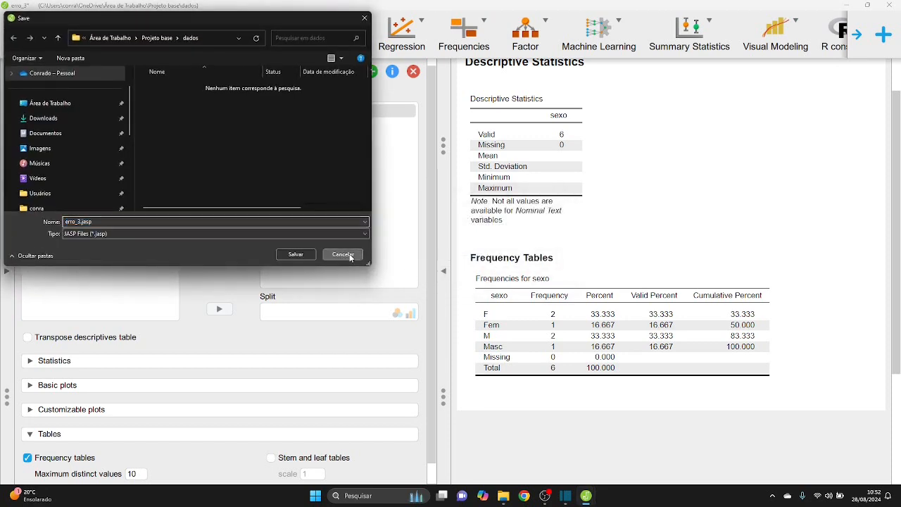
{"action": "left_click", "coordinate": [895, 7]}
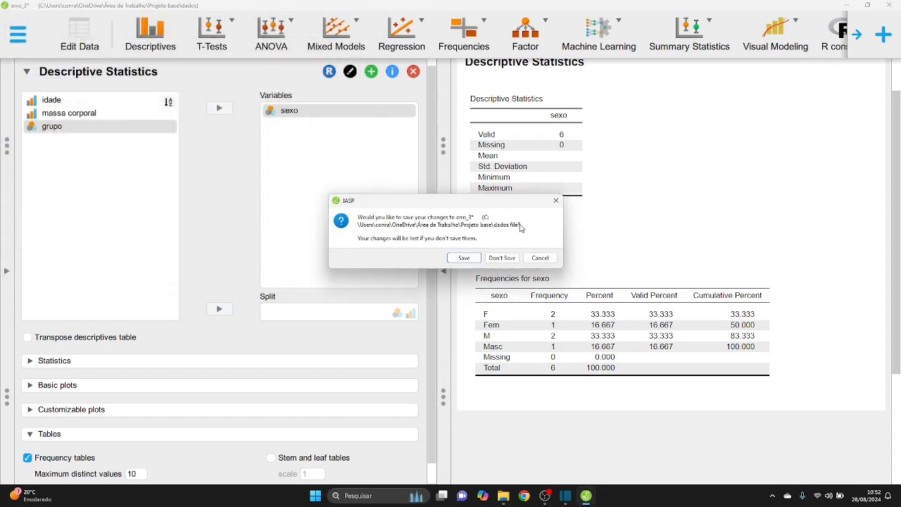
{"action": "left_click", "coordinate": [503, 258]}
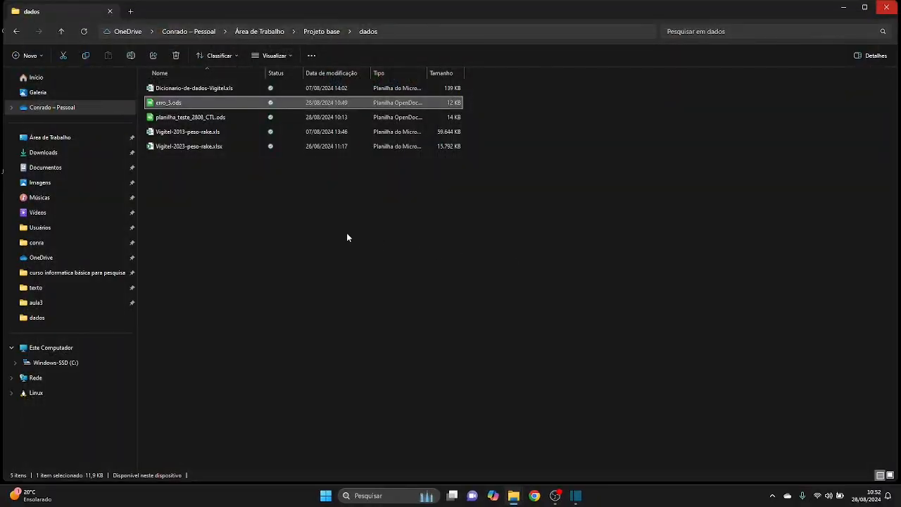